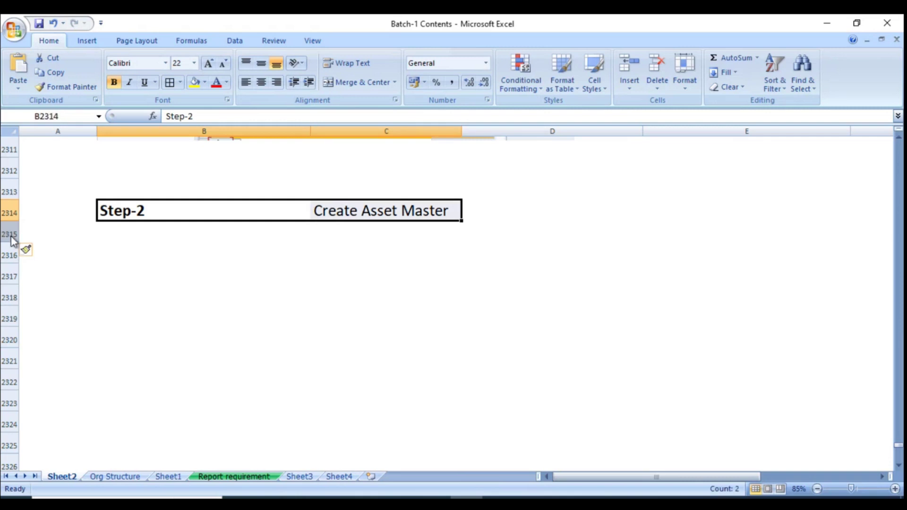
Move the "Step-2 Create Asset Master" heading up to B2312:C2312 and save the workbook.
key(ctrl+c)
key(Up)
key(Up)
key(Return)
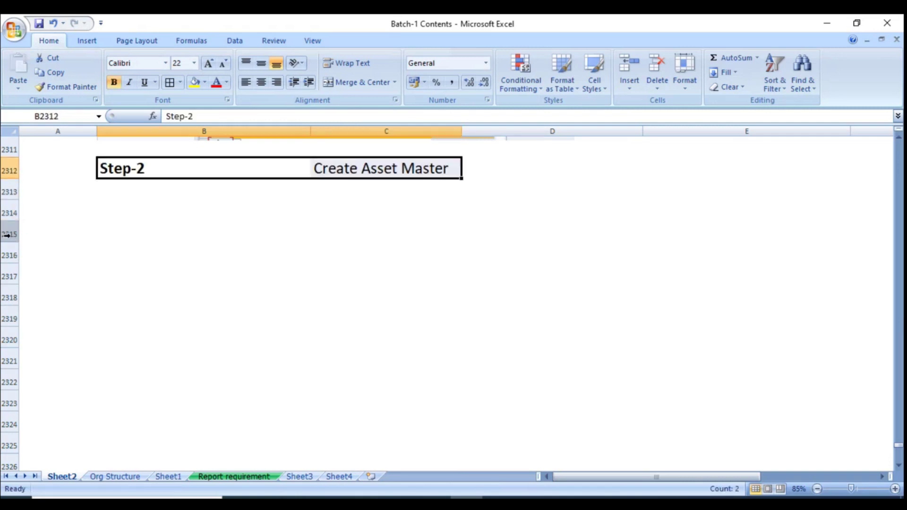
key(Down)
key(Down)
key(ctrl+s)
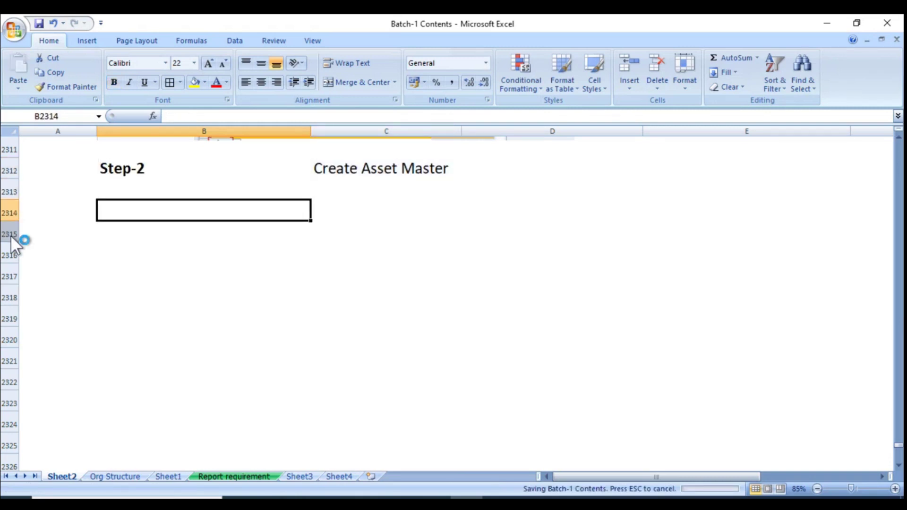
key(Down)
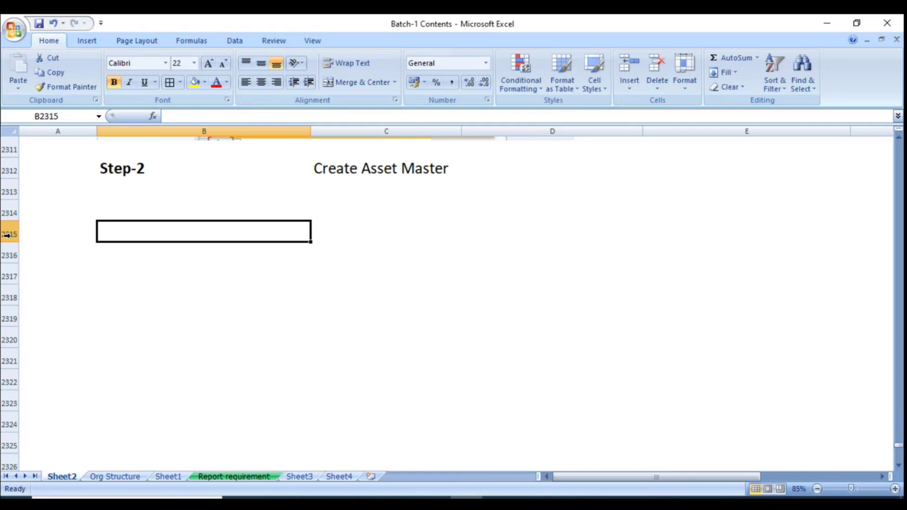
key(Up)
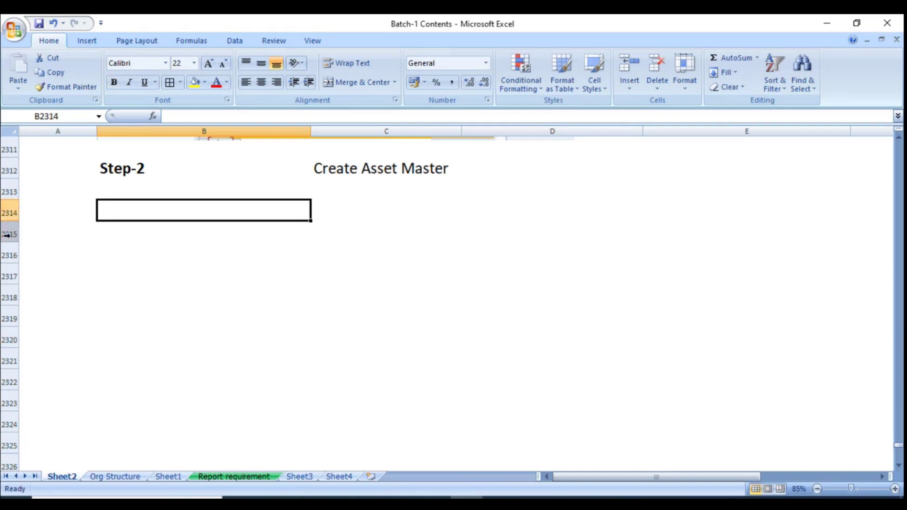
Switch to SAP, leave the Depreciation Key overview saving the changes, and acknowledge the depreciation key messages.
key(alt+Tab)
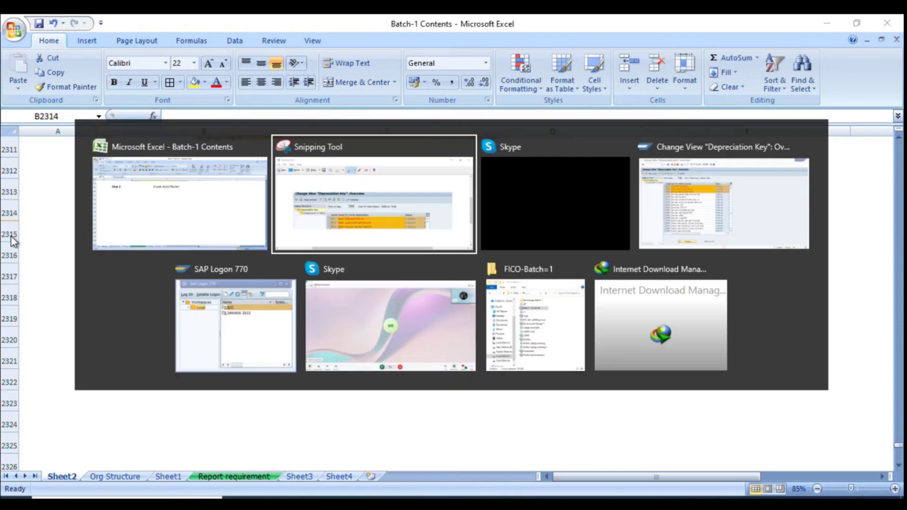
key(alt+Tab)
key(alt+Tab)
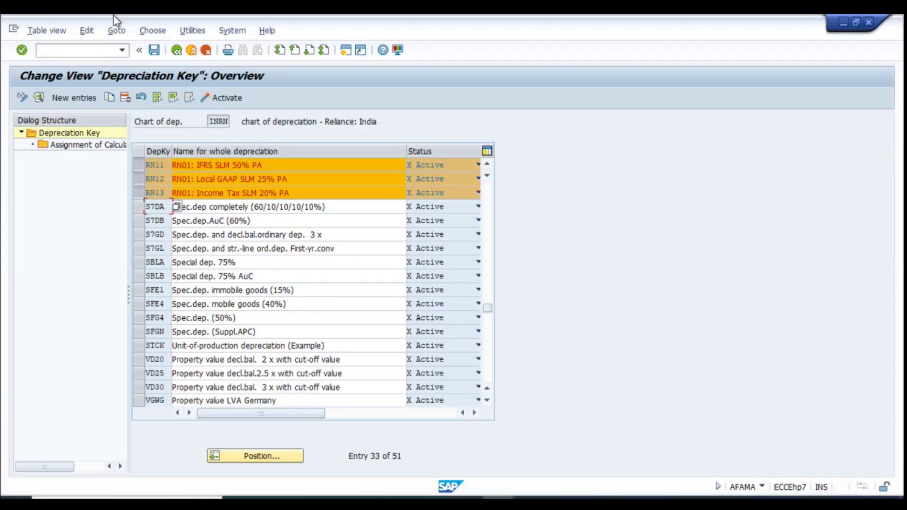
click(178, 52)
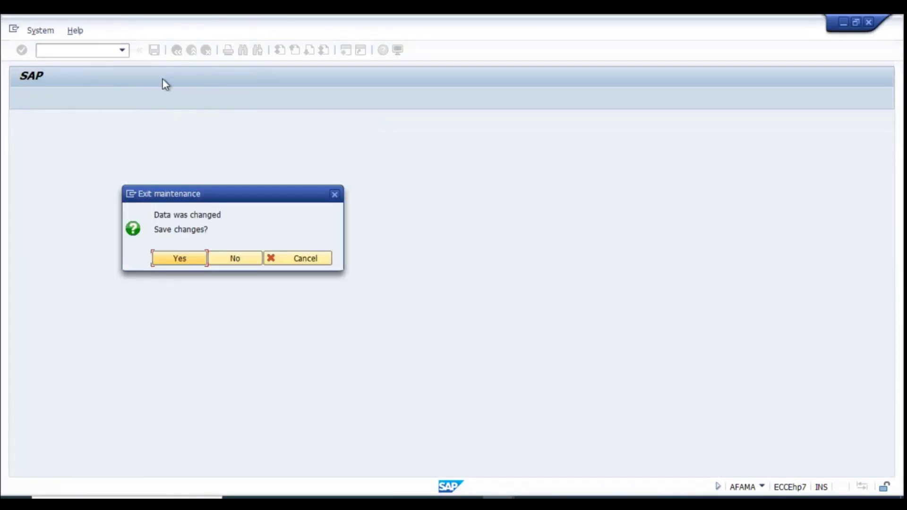
click(178, 260)
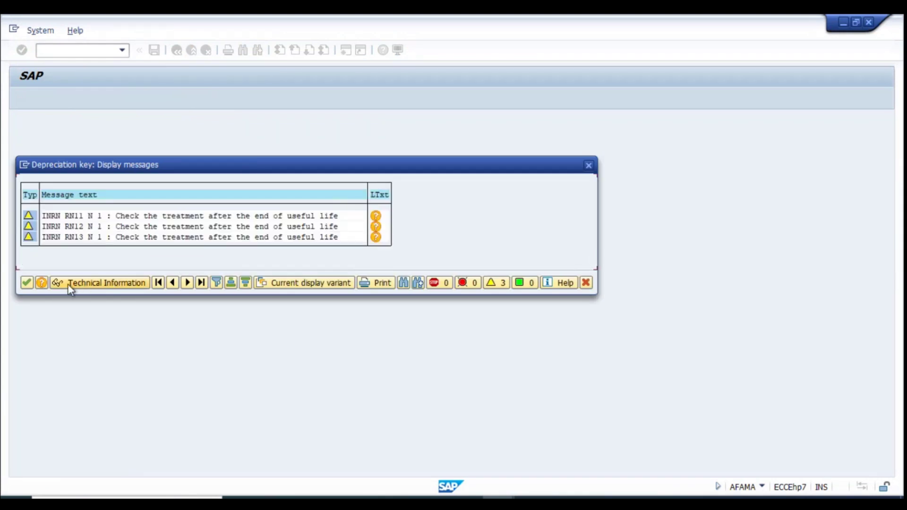
click(27, 283)
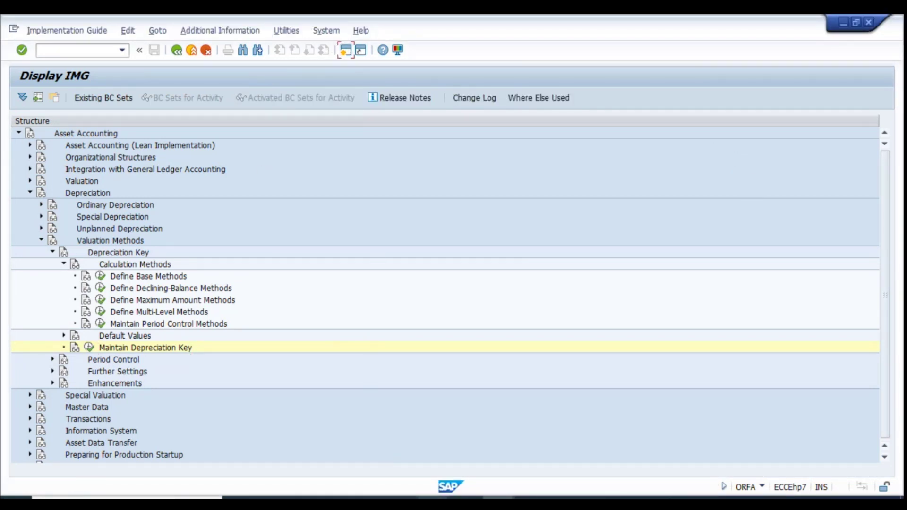
Return to the Excel notes, enter AS01/AS02/AS03 in cell D2312 beside "Create Asset Master", and save the workbook.
key(alt+Tab)
scroll(403, 239, up, 1)
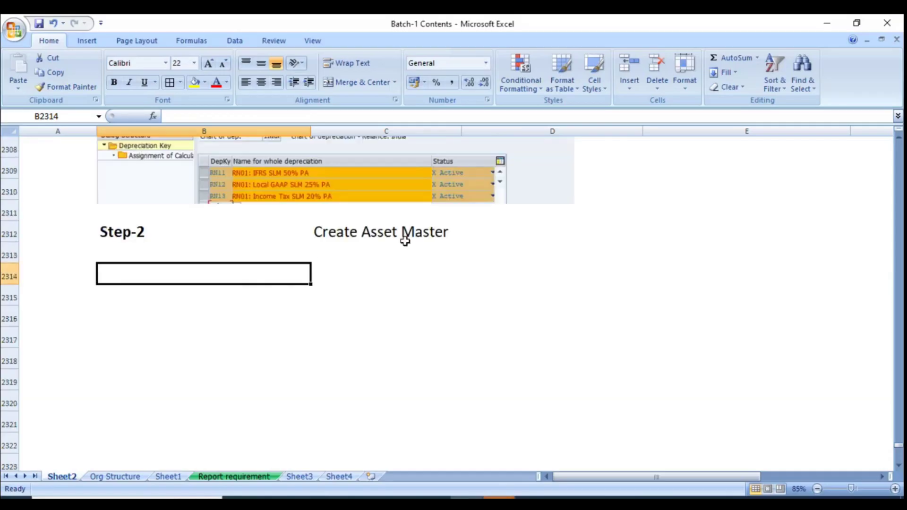
click(555, 227)
text(AS)
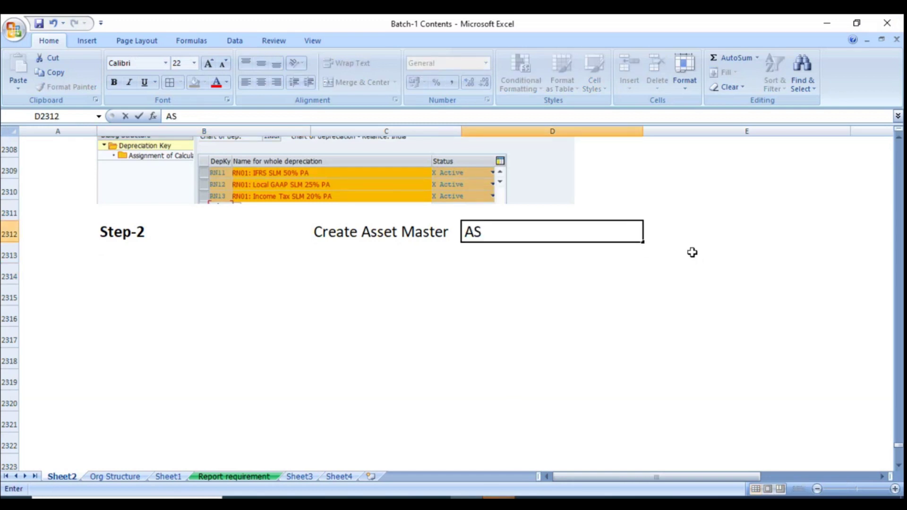
text(01/AS0)
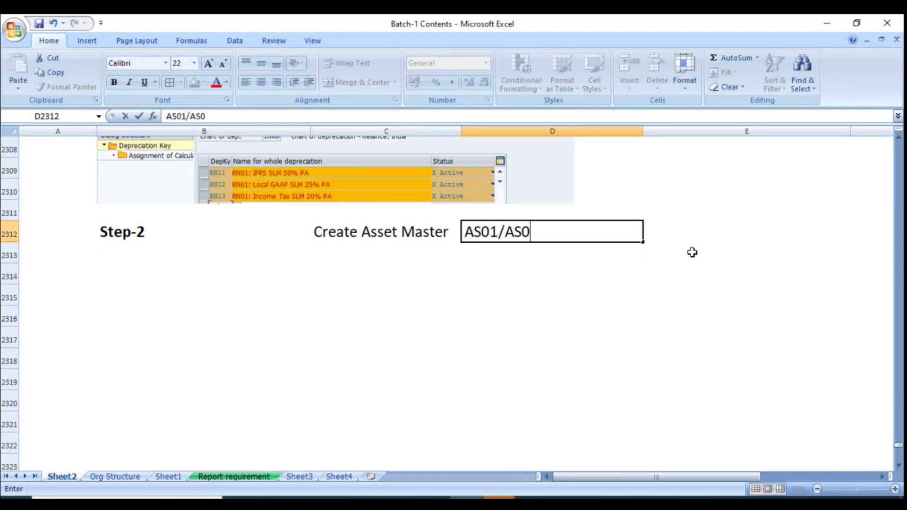
text(2/AS03)
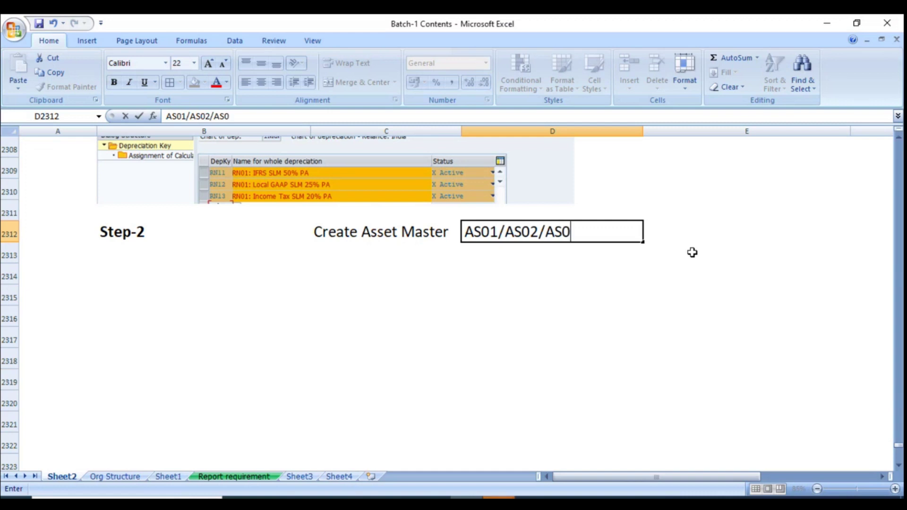
key(Return)
key(Left)
key(Left)
key(Down)
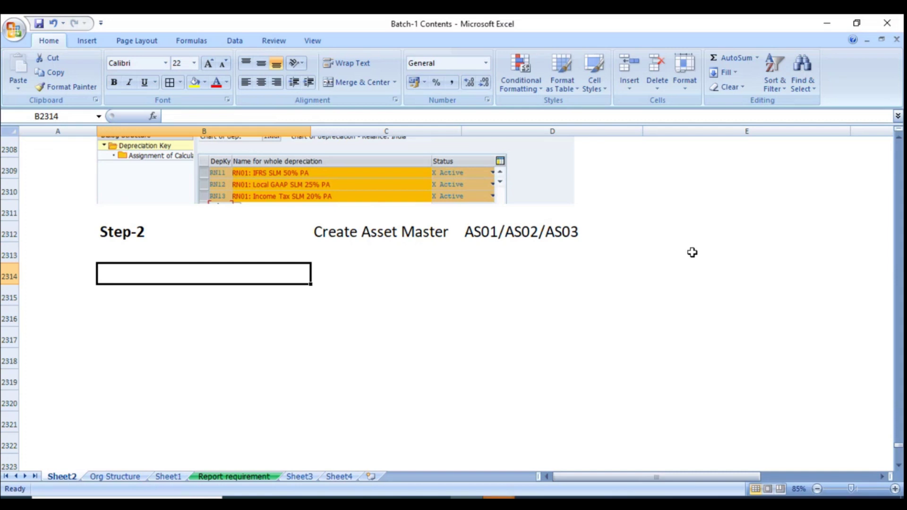
key(ctrl+s)
Switch to the SAP Easy Access screen and start transaction AS01 for creating an asset.
key(alt+Tab)
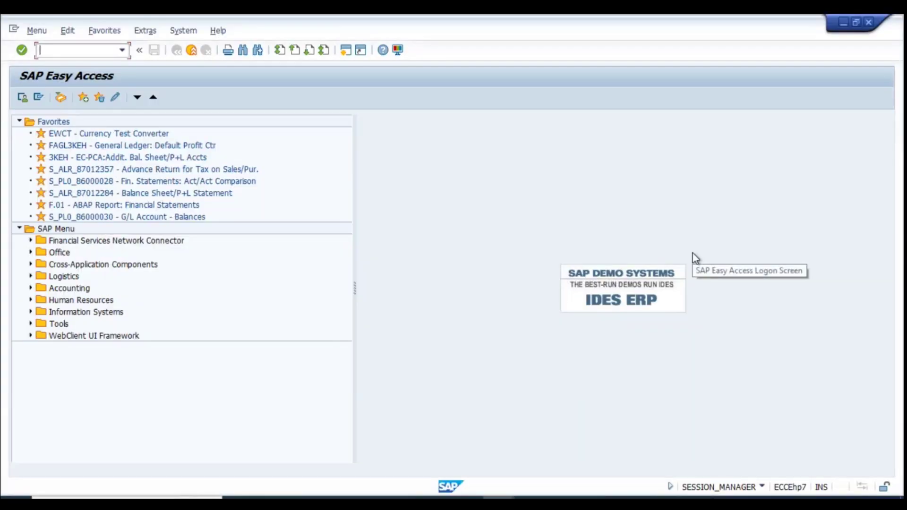
text(AS01)
key(Return)
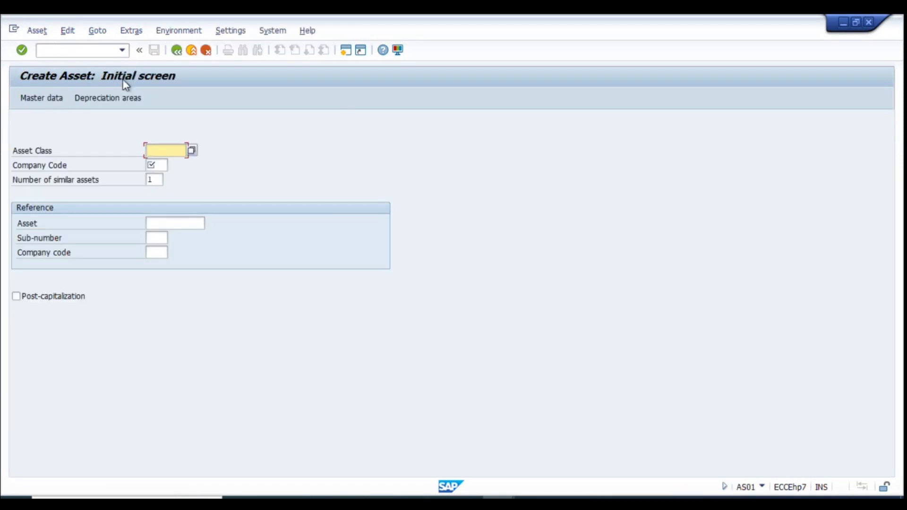
Look up asset class RN0101 in company code RN01 and choose it for the new asset.
click(192, 150)
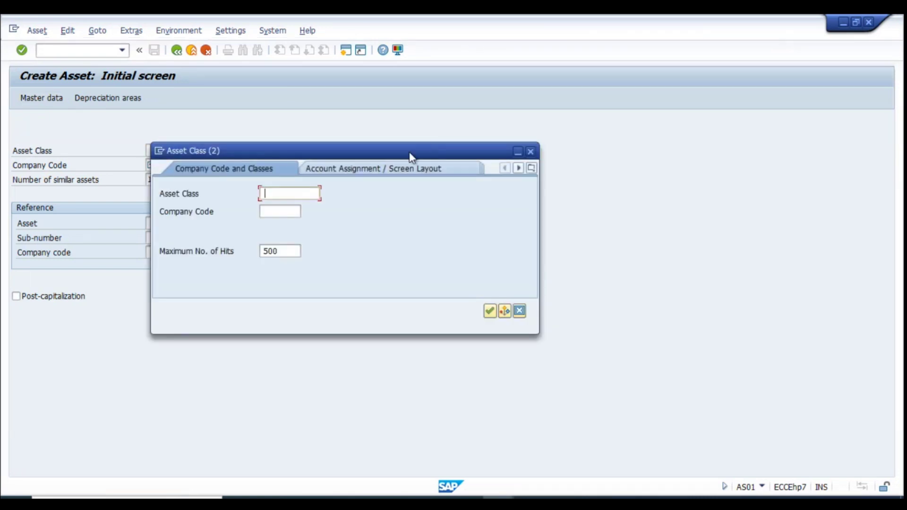
click(514, 290)
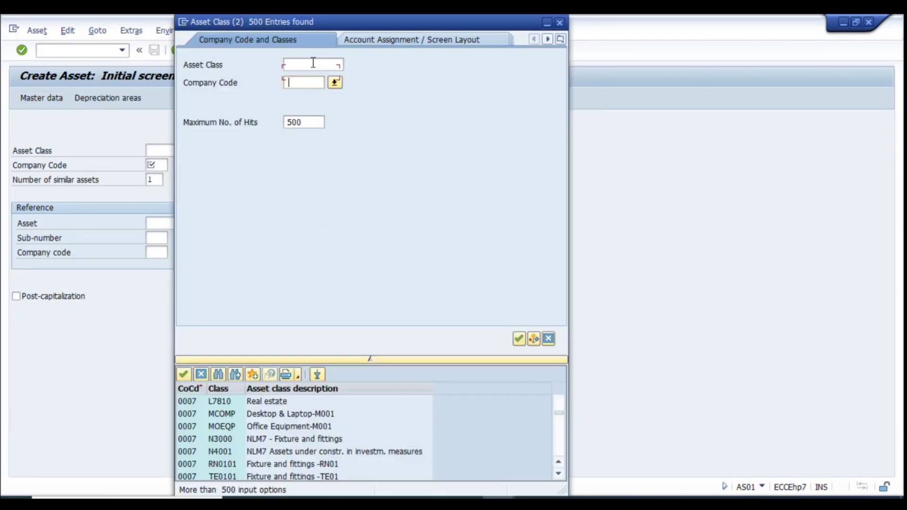
text(RN01)
key(Return)
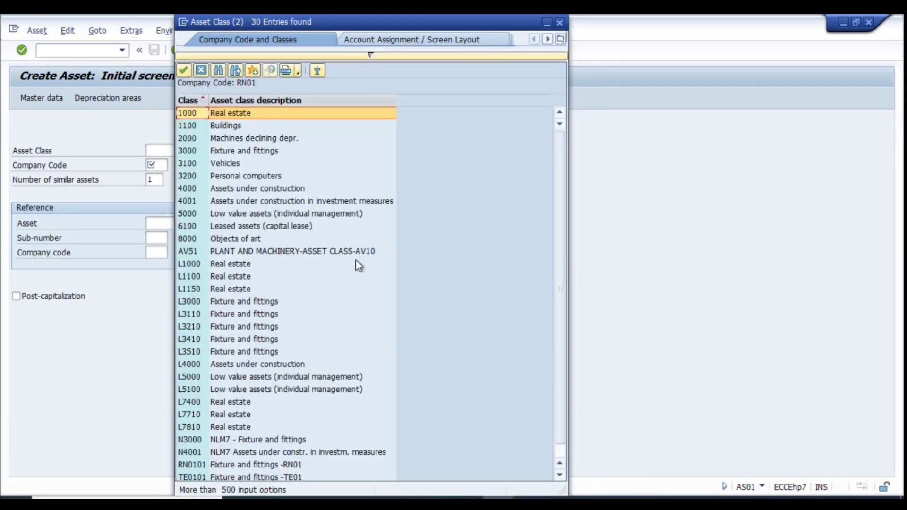
click(338, 56)
click(311, 66)
text(RN0101)
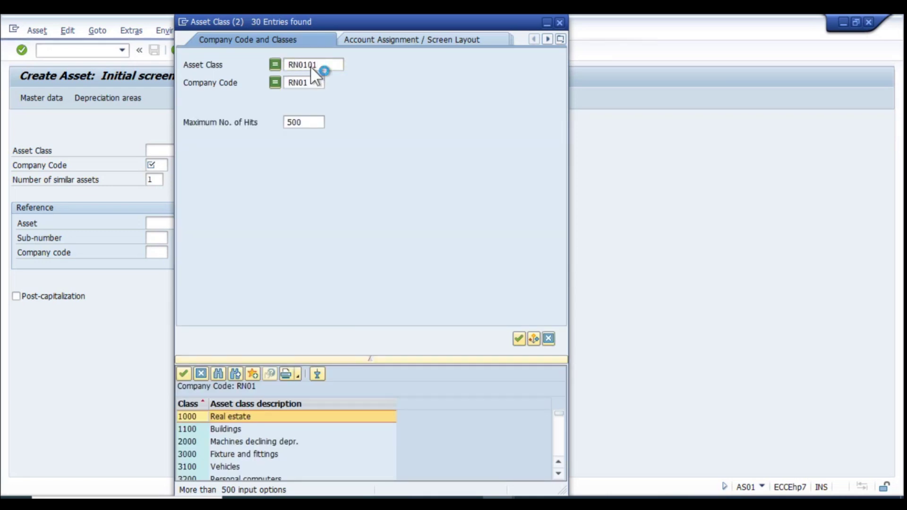
key(Return)
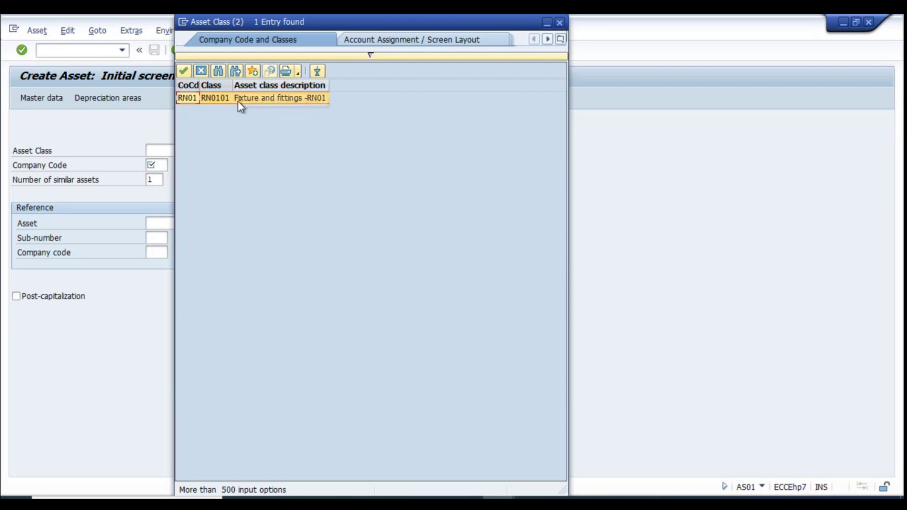
double_click(194, 99)
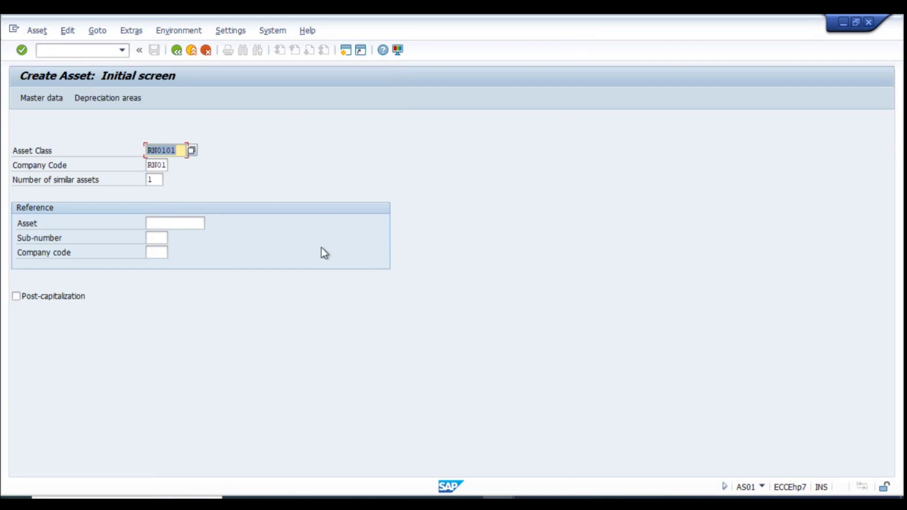
Continue to the asset's master data and set the description to "Bangalore Office Sofa set".
key(Return)
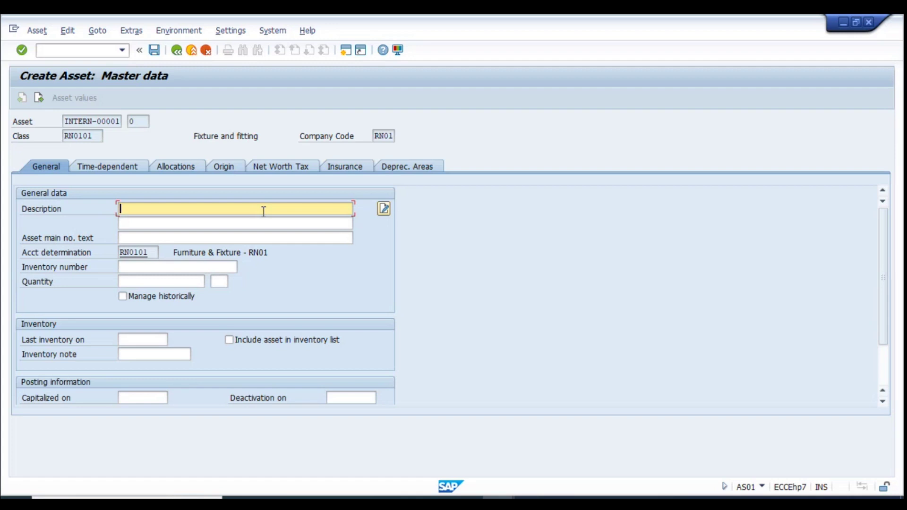
text(Bangalore Office Sofa set)
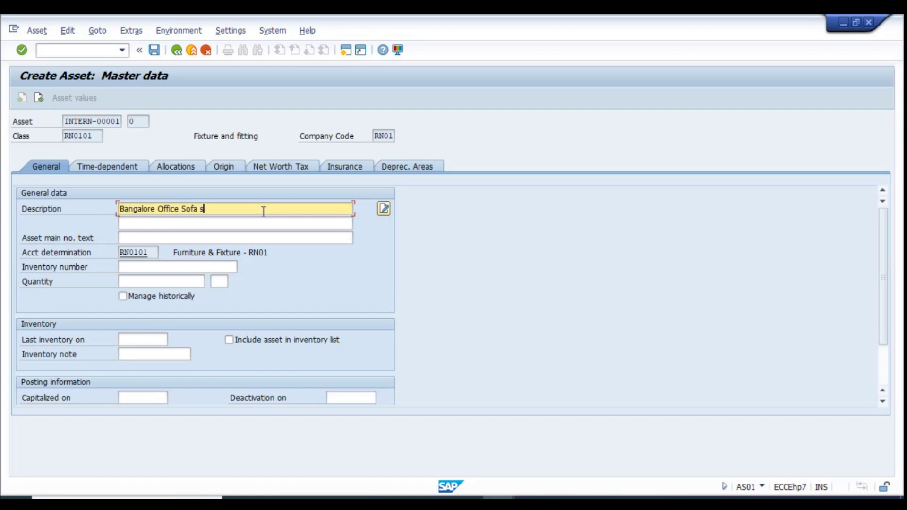
key(Return)
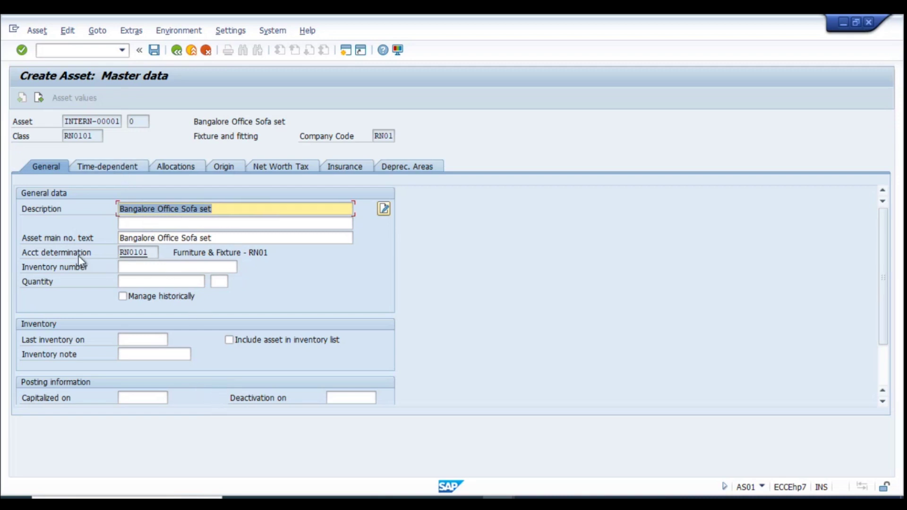
Check the new asset's class and account determination in the master data.
double_click(158, 253)
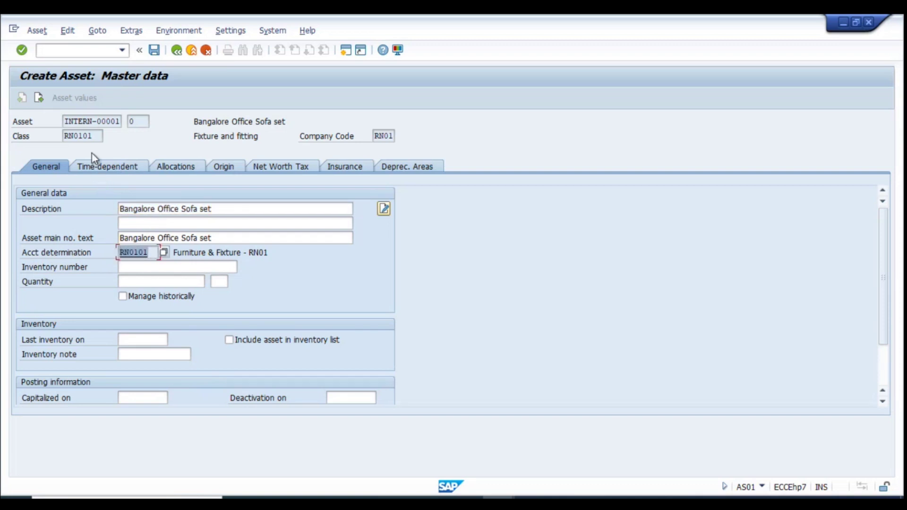
double_click(100, 137)
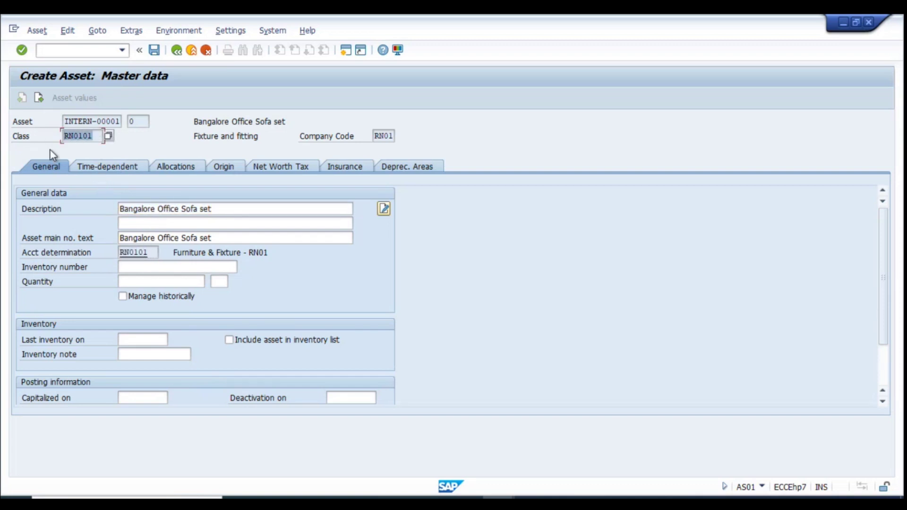
double_click(151, 253)
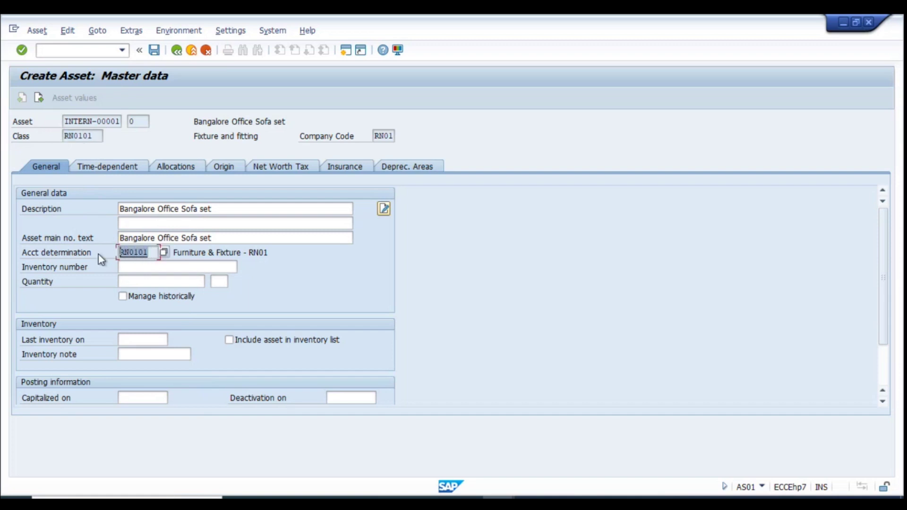
click(153, 255)
In the IMG's Integration with General Ledger Accounting, view the account determinations for chart of accounts RN00, and return to the collapsed node.
key(alt+Tab)
key(alt+Tab)
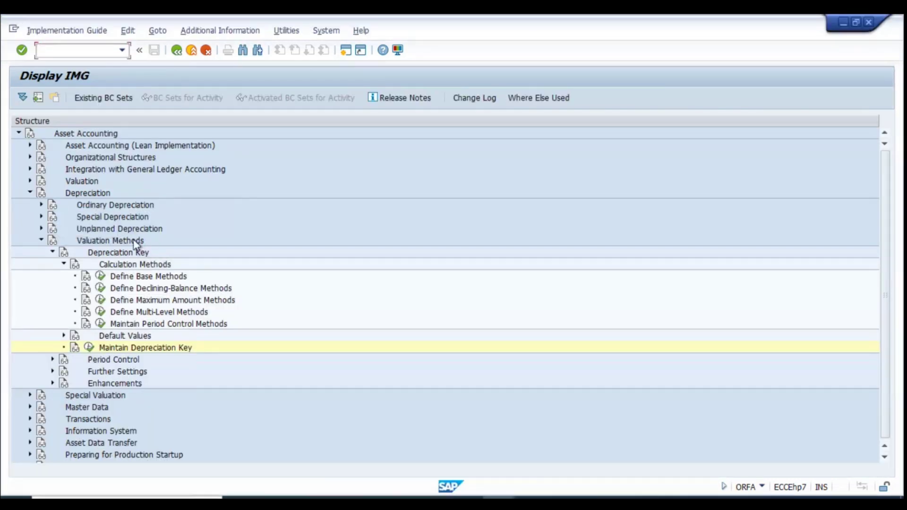
click(29, 169)
click(66, 194)
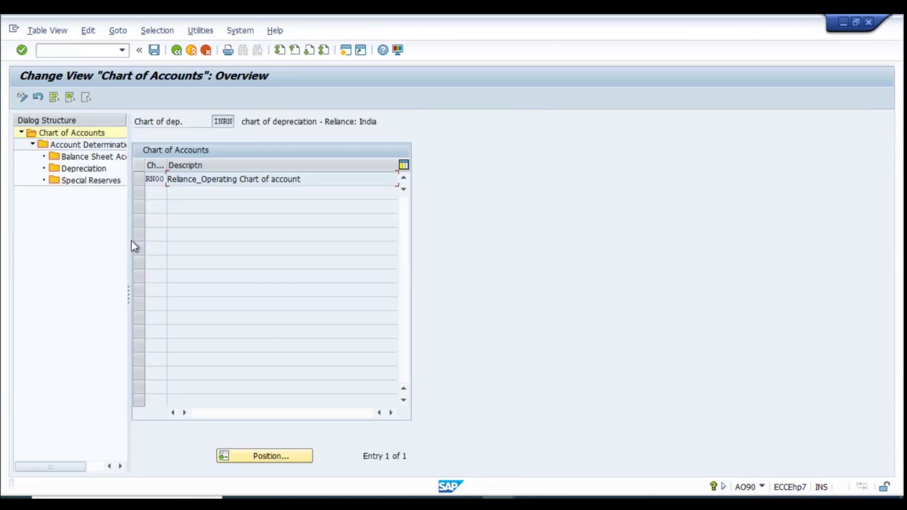
click(140, 179)
double_click(74, 146)
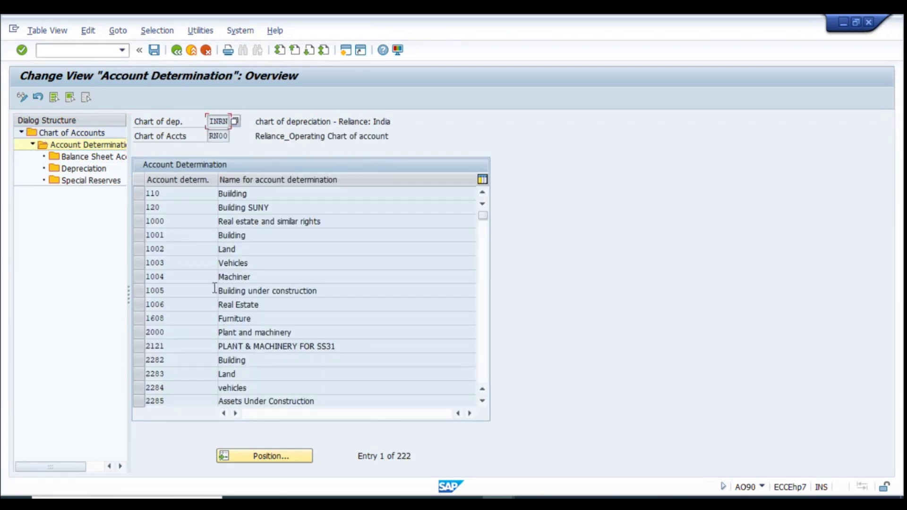
click(176, 50)
click(176, 50)
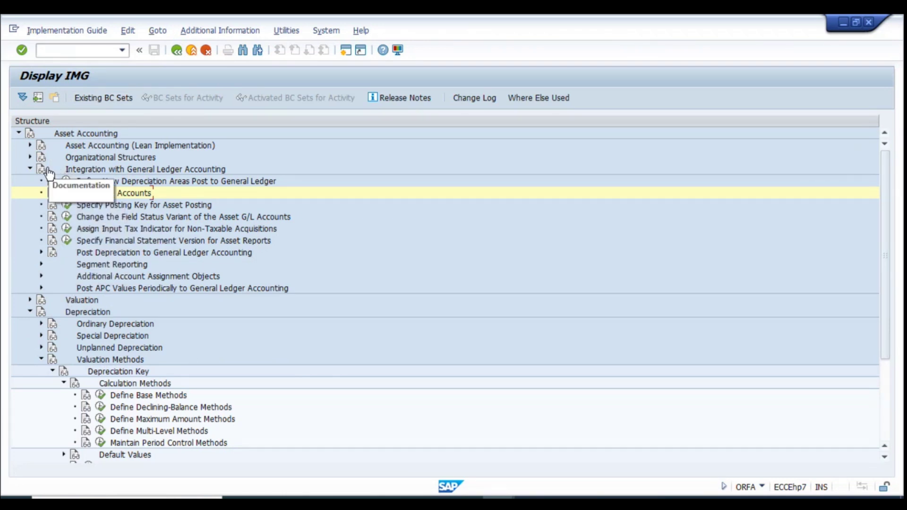
click(30, 168)
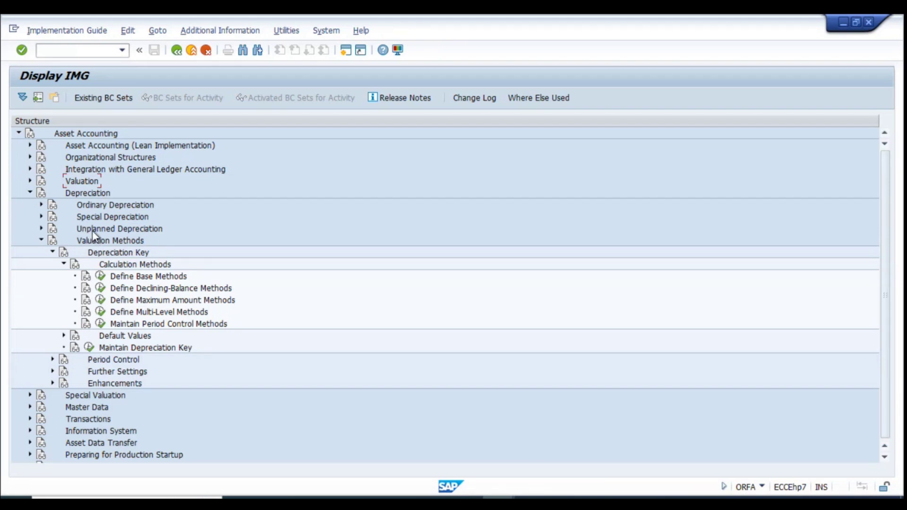
scroll(93, 234, down, 1)
scroll(92, 236, up, 1)
click(27, 194)
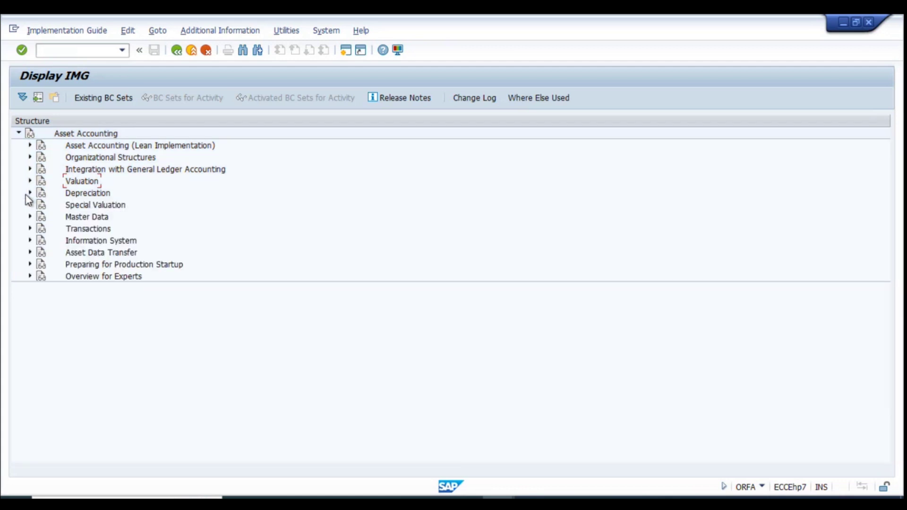
click(29, 195)
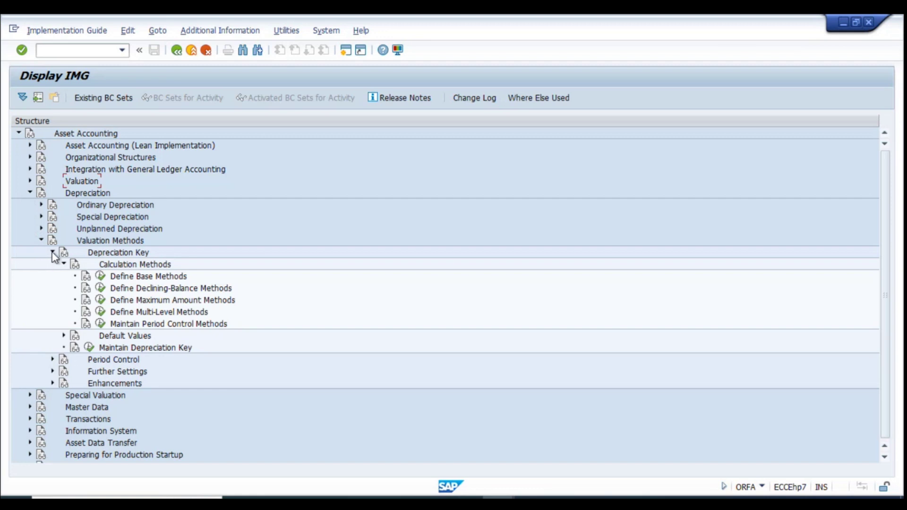
In the IMG, open the Define Asset Classes activity under Organizational Structures, Asset Classes.
click(52, 253)
click(41, 240)
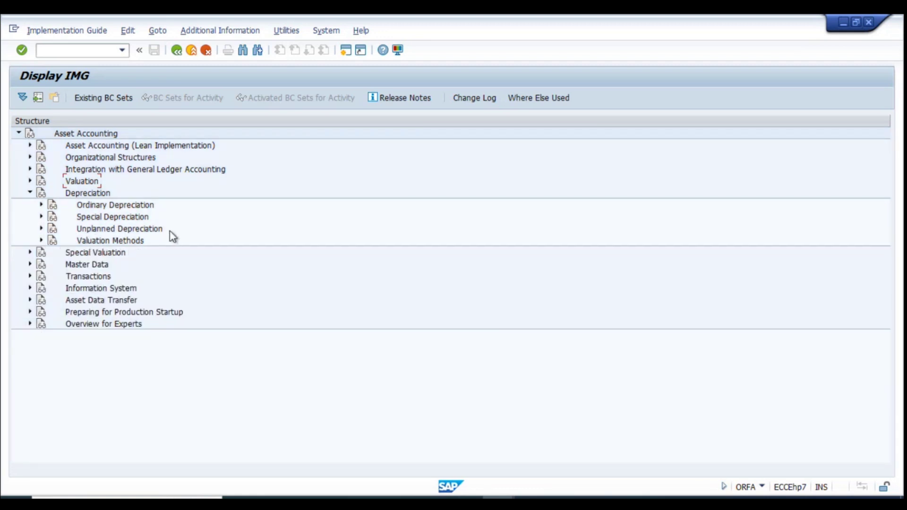
click(30, 180)
click(29, 180)
click(29, 170)
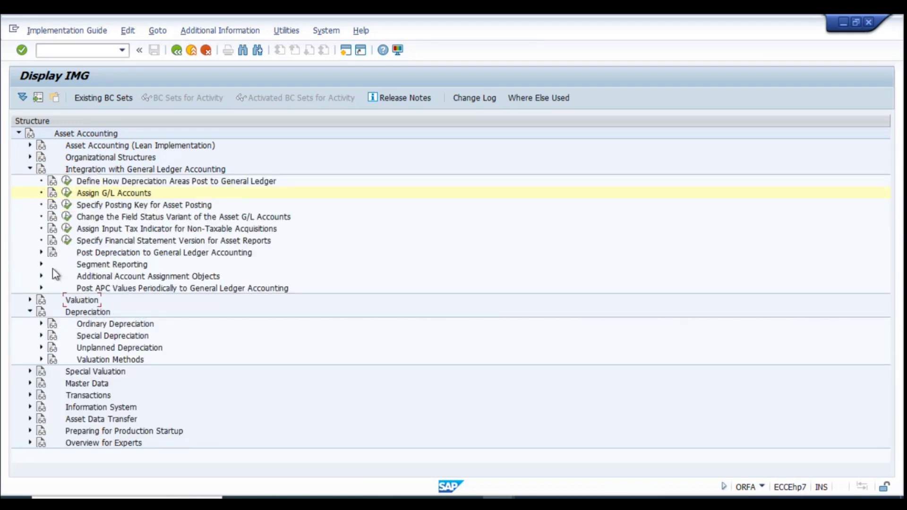
click(30, 300)
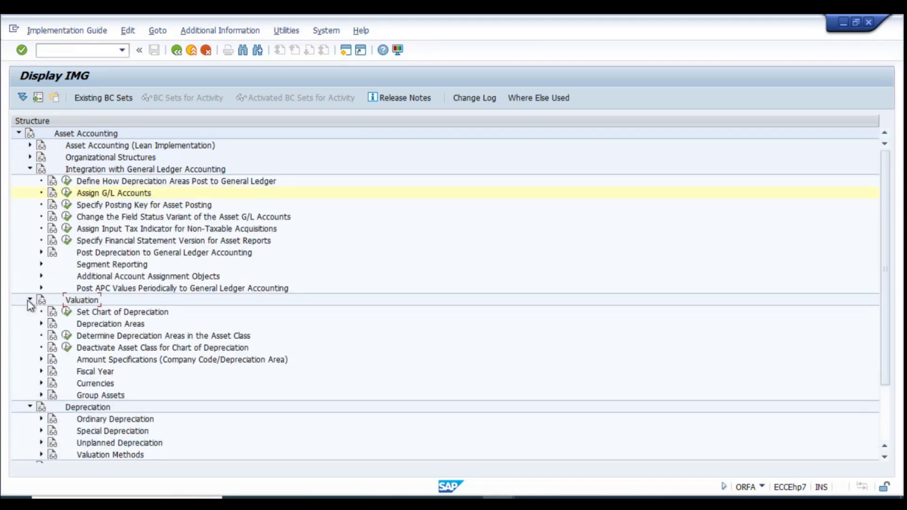
click(30, 157)
click(90, 216)
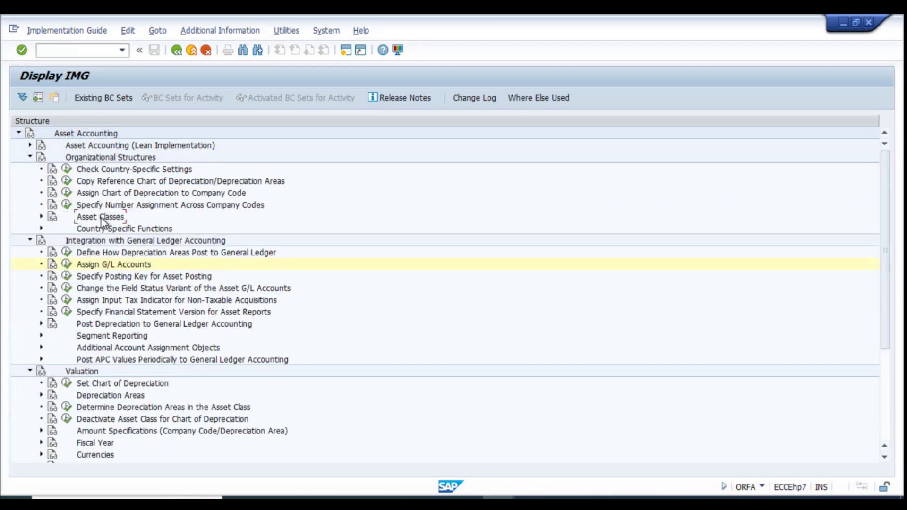
click(42, 216)
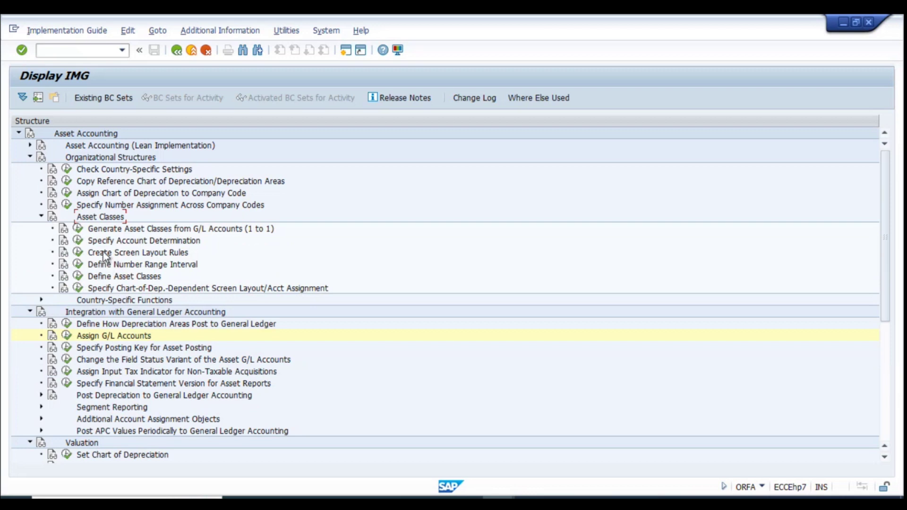
click(116, 277)
click(81, 278)
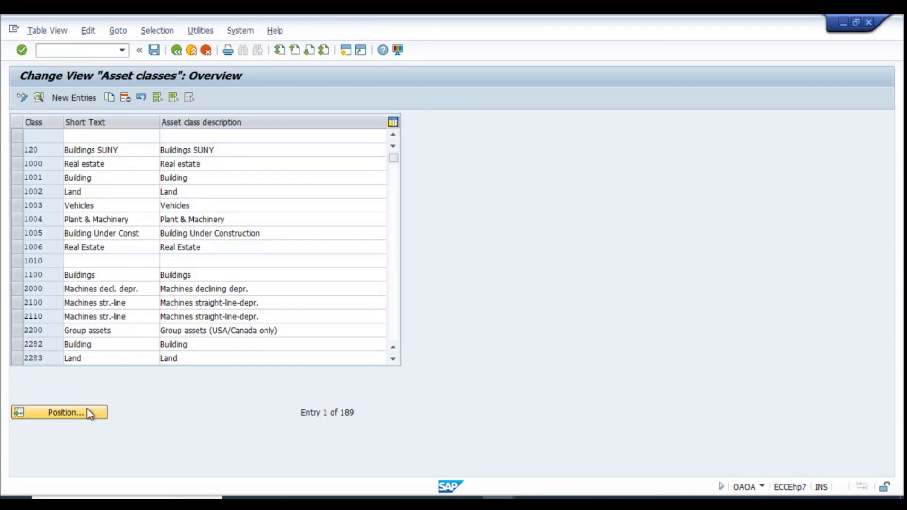
Find asset class RN0101 in the asset classes overview and view the account determination in its details.
click(90, 414)
text(m0101)
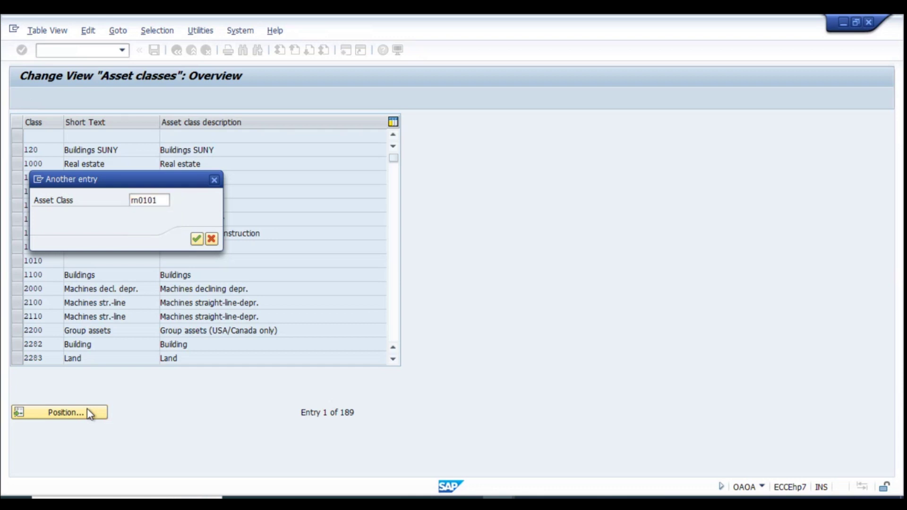
key(Return)
click(47, 137)
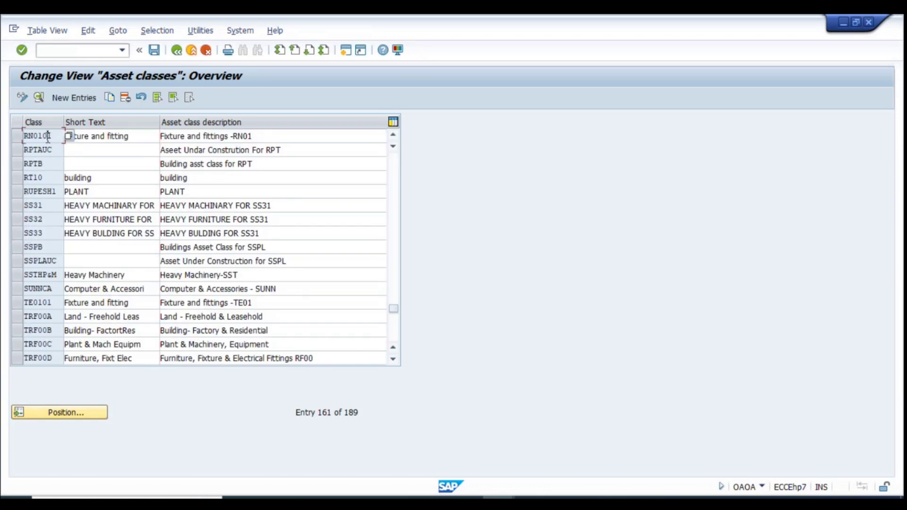
double_click(52, 138)
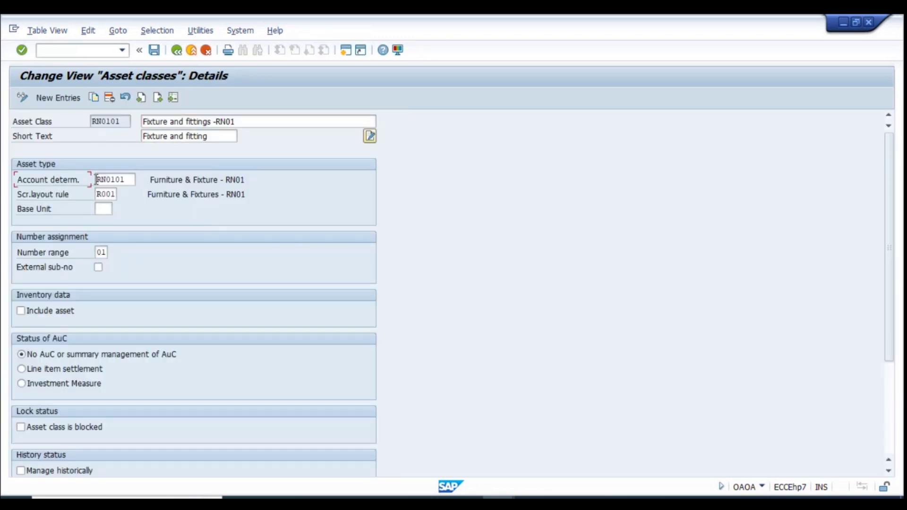
drag(127, 180, 94, 181)
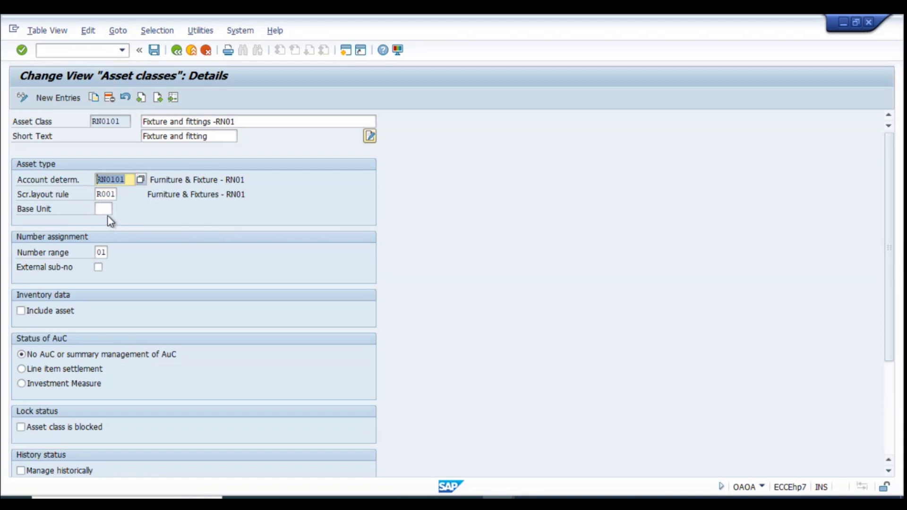
Return to the new asset's master data and review the general fields from description, inventory number and quantity to capitalization and deactivation dates.
key(alt+Tab)
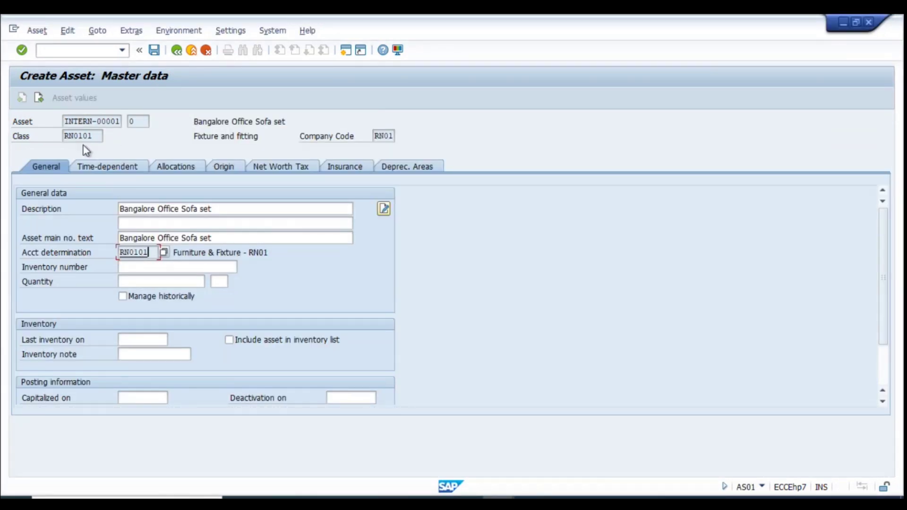
click(358, 282)
click(224, 208)
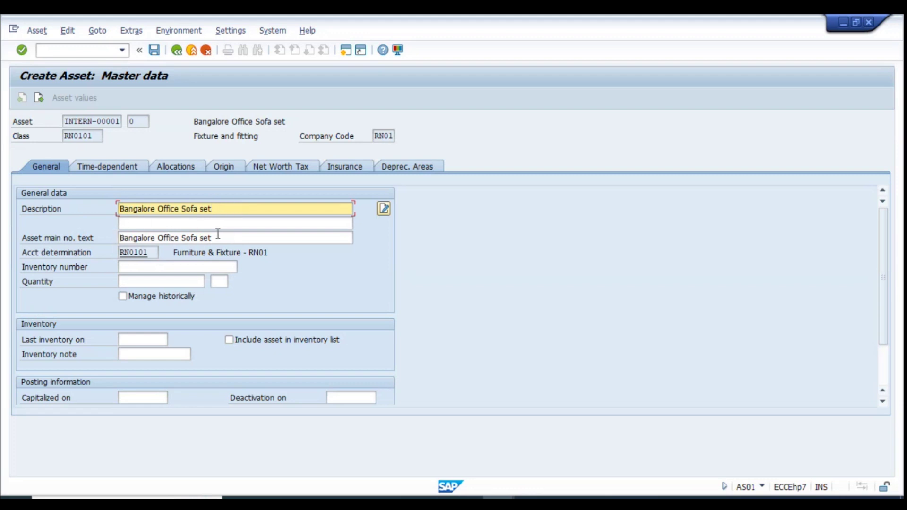
click(157, 224)
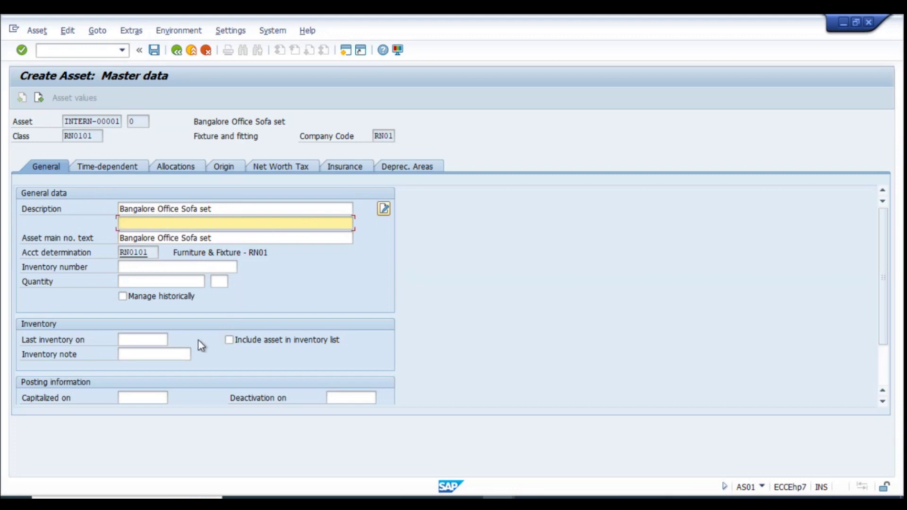
click(155, 267)
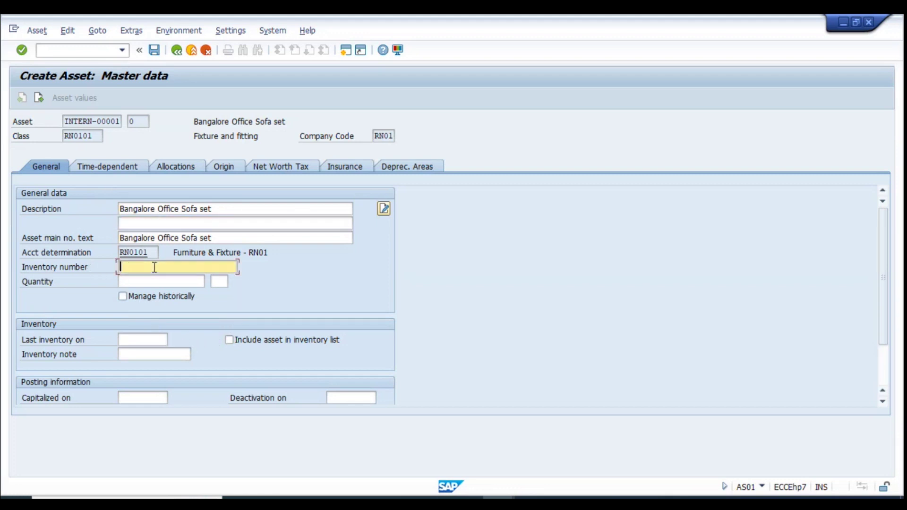
click(155, 282)
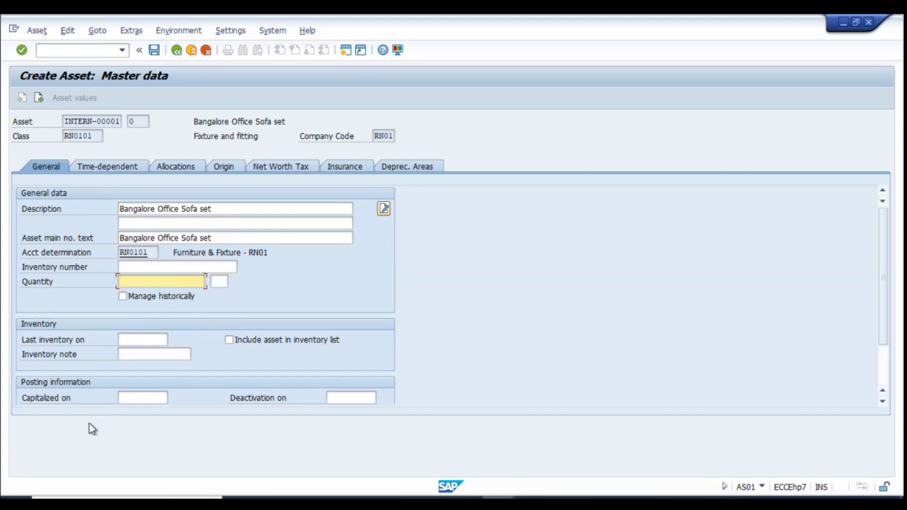
click(140, 401)
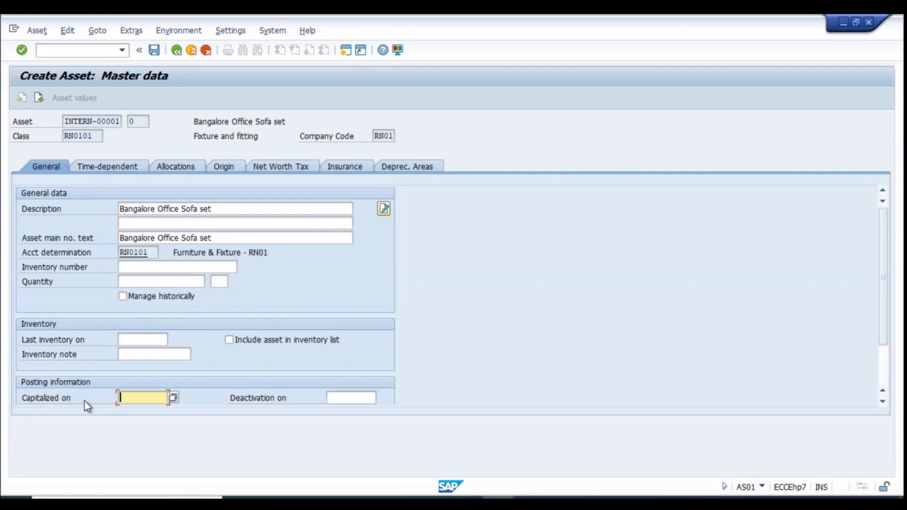
click(256, 402)
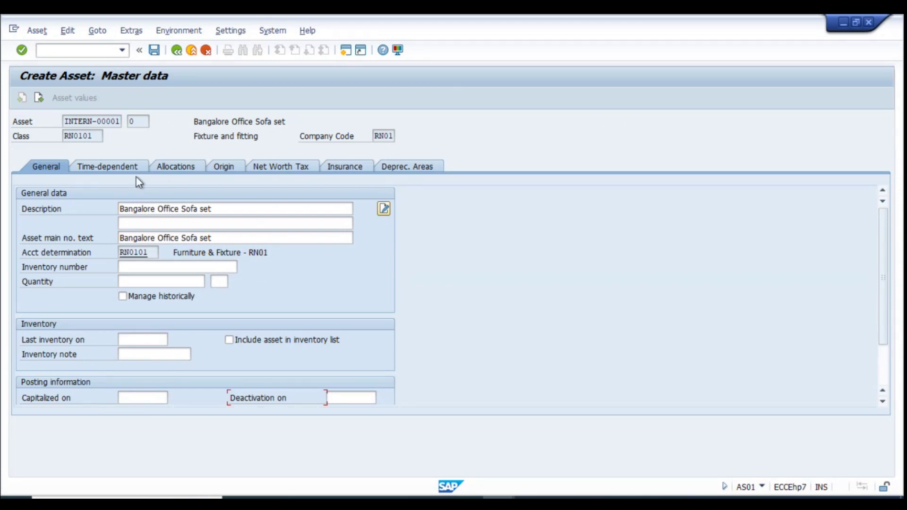
In the asset's time-dependent data, choose the first cost center from the list of possible entries.
click(108, 166)
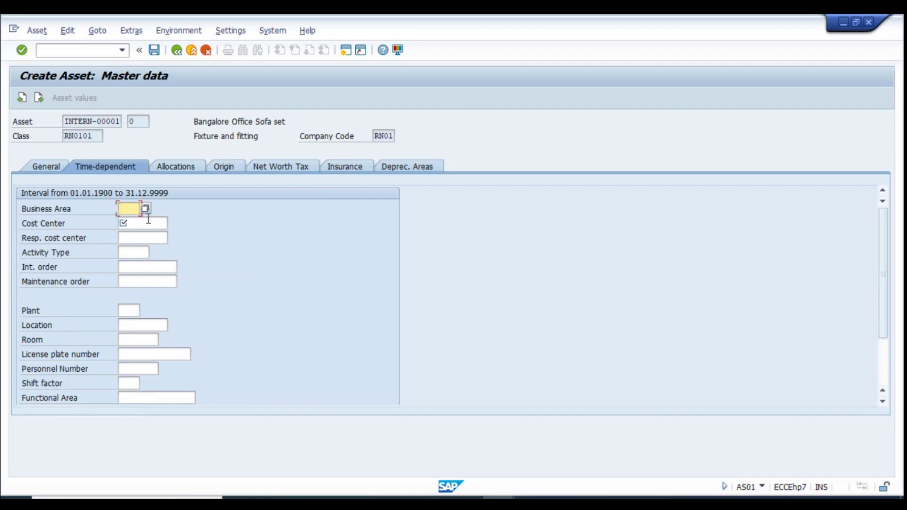
click(142, 223)
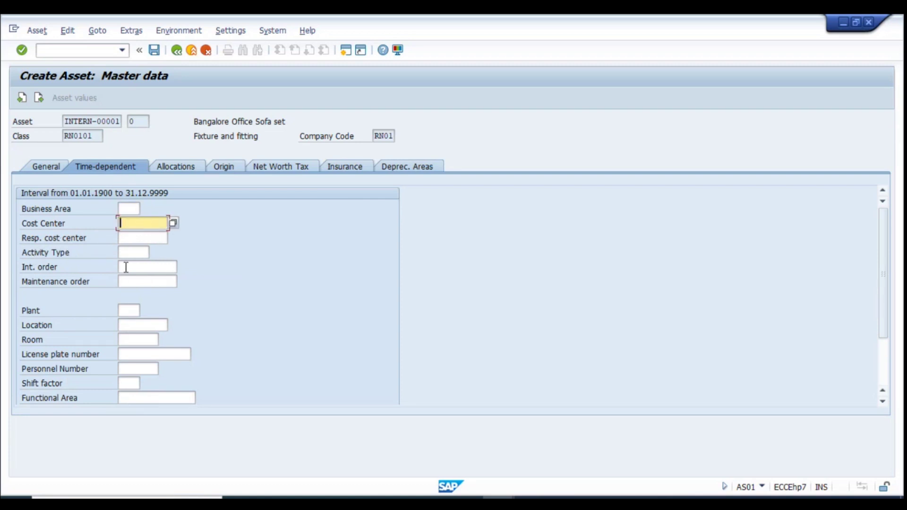
click(137, 243)
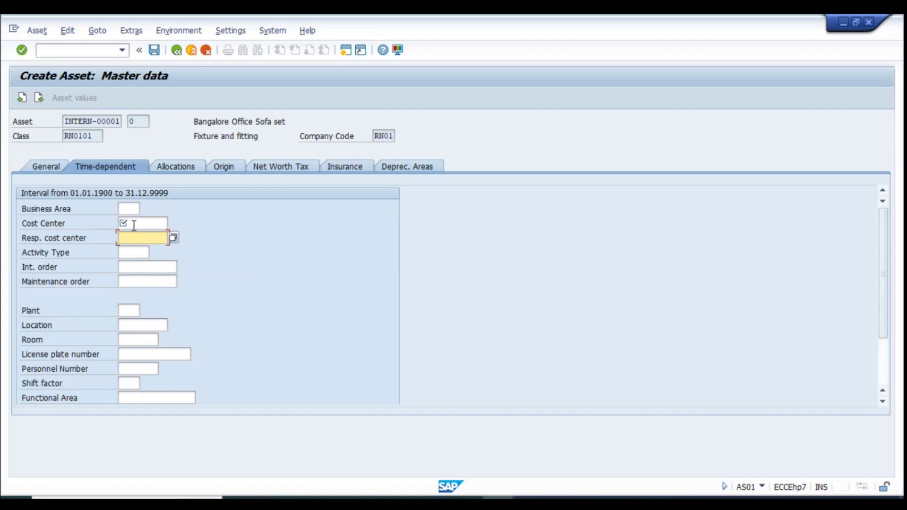
click(134, 226)
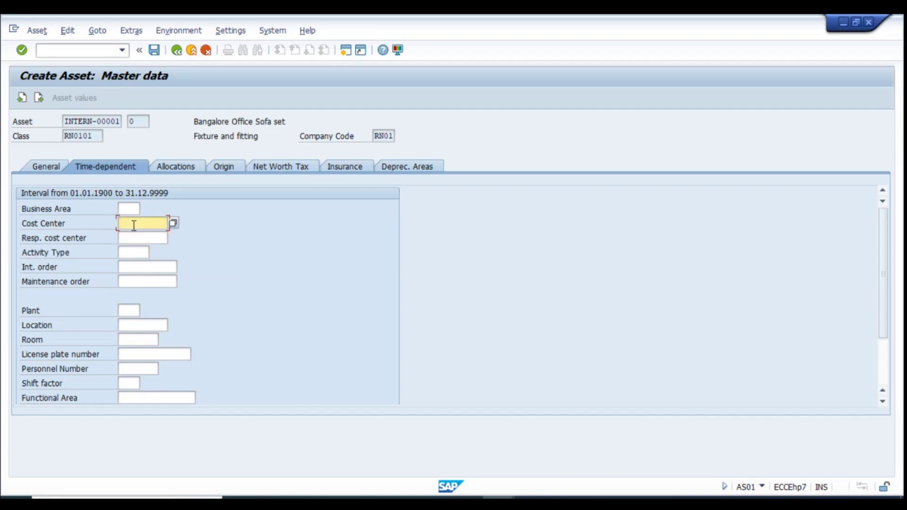
key(F4)
double_click(163, 150)
Examine the new asset's book depreciation area, including its depreciation key, useful life and period settings.
click(407, 168)
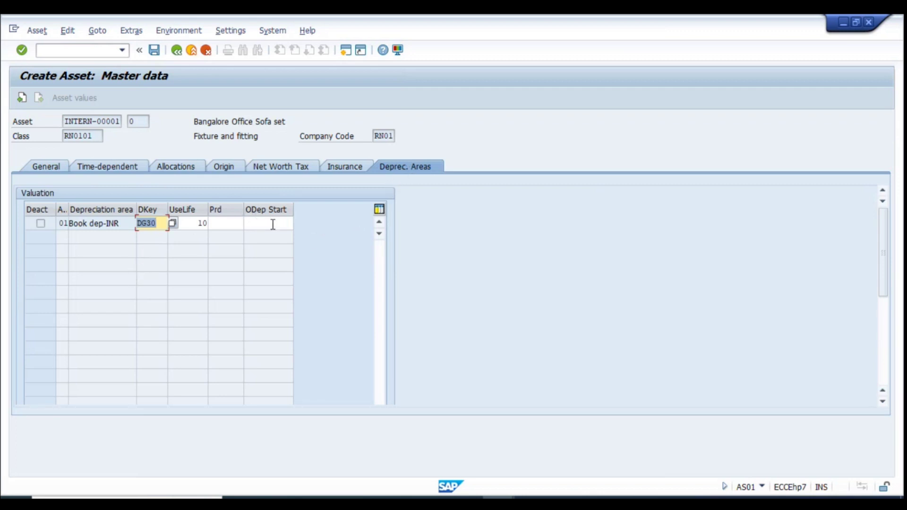
click(229, 223)
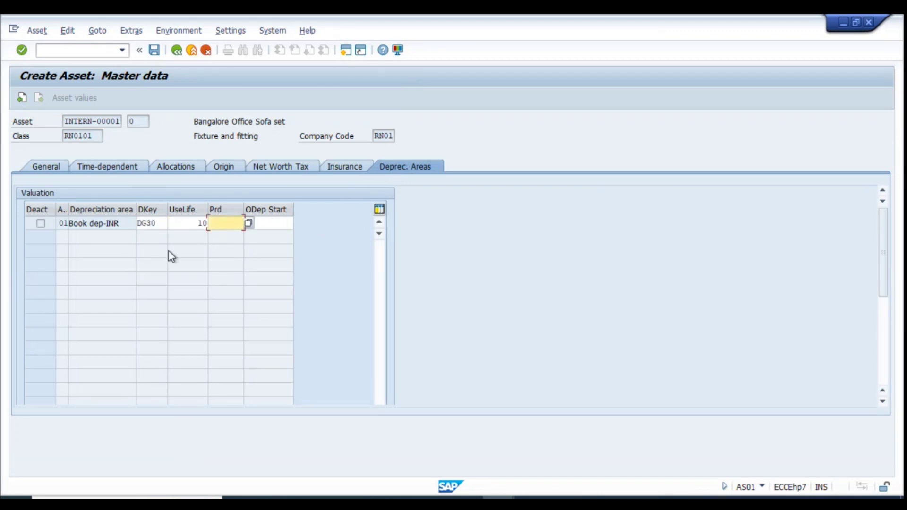
click(94, 223)
click(156, 223)
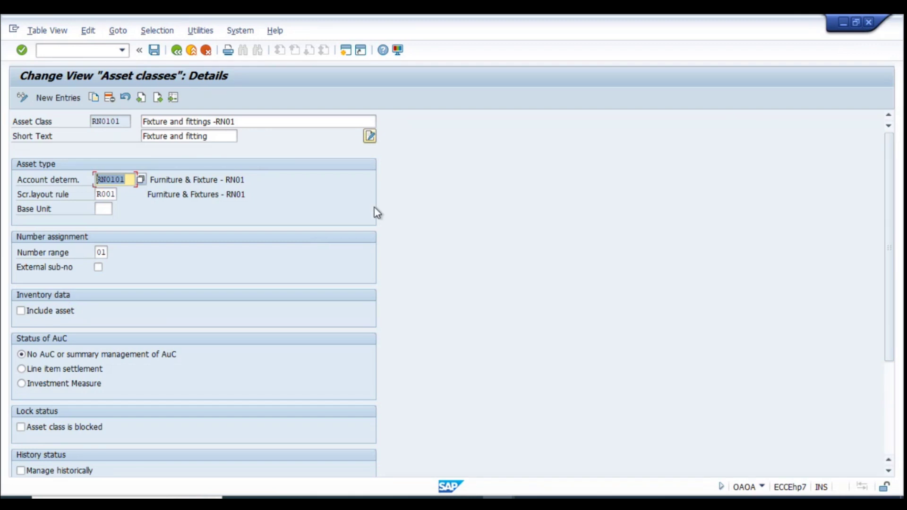
Leave the asset class details for the IMG and locate Determine Depreciation Areas in the Asset Class under Valuation.
click(176, 50)
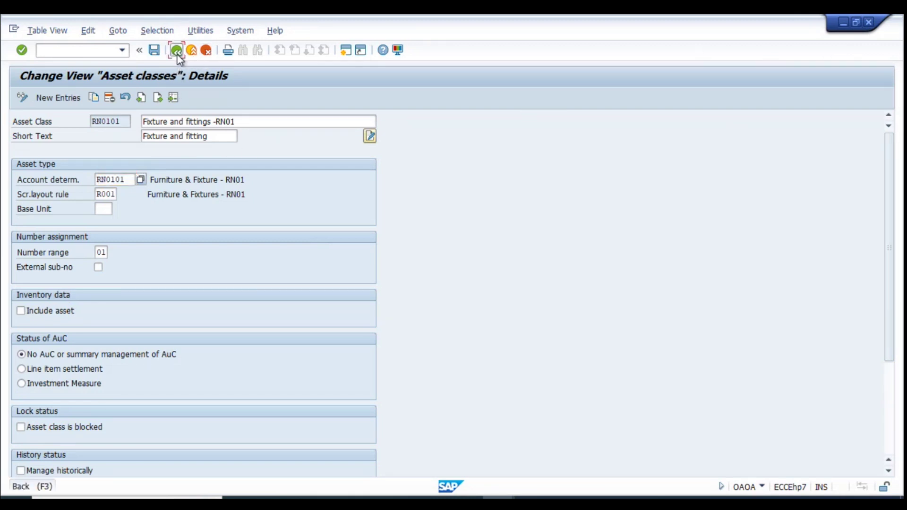
click(176, 50)
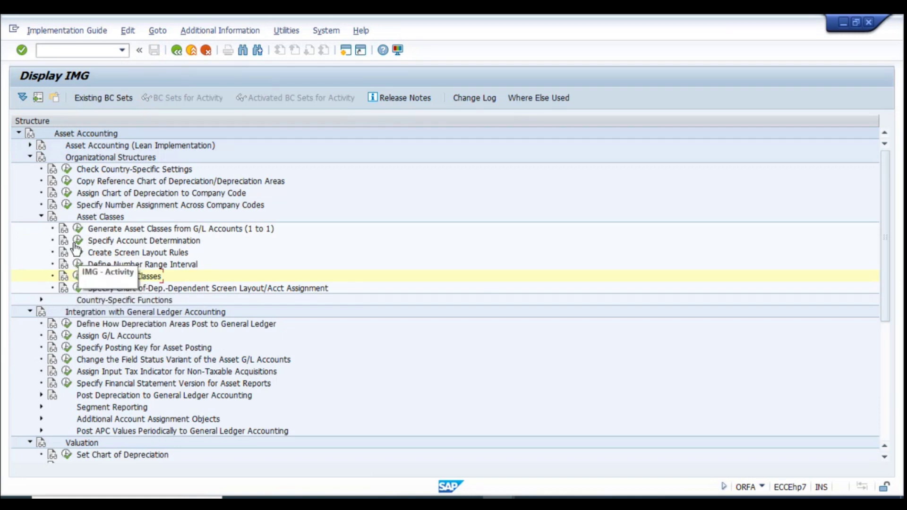
click(42, 216)
click(30, 240)
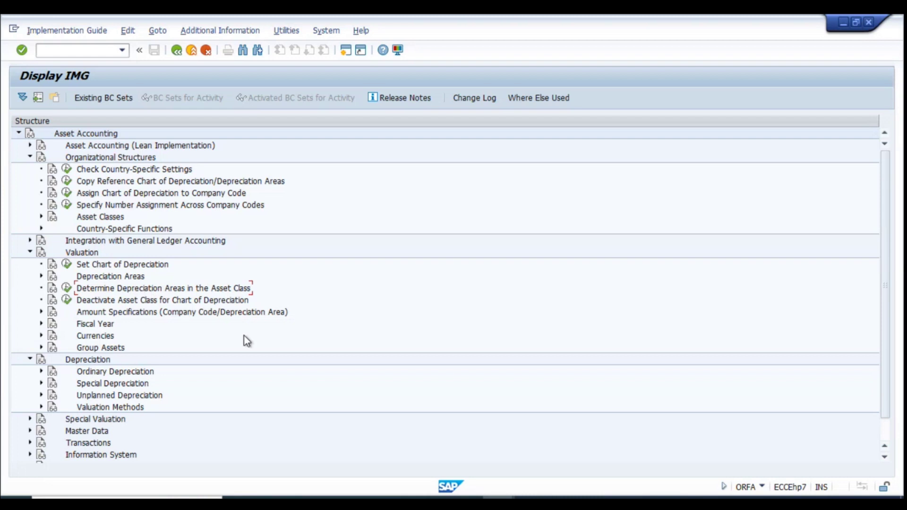
Switch to the Excel workbook and place the text "Determine Depreciation Areas in the Asset Class" in cell C2314.
key(alt+Tab)
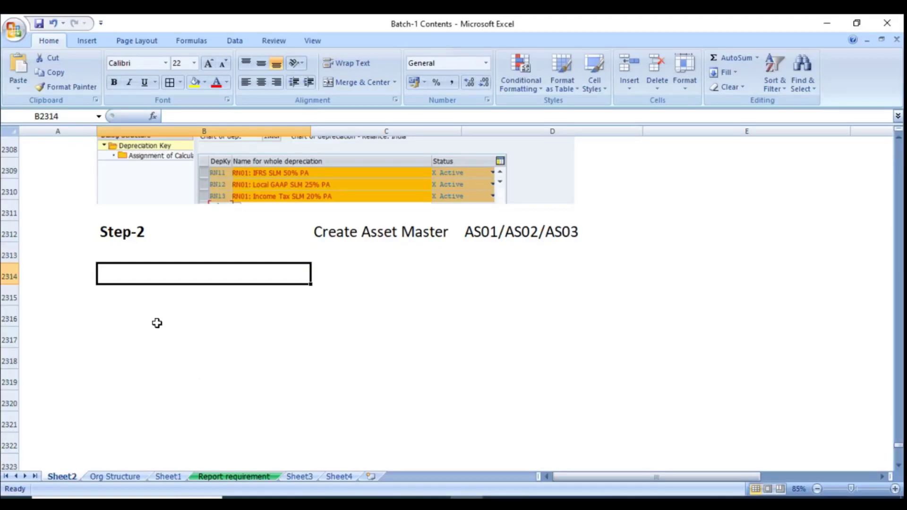
text(Determine Depreciation Areas in the Asset Class)
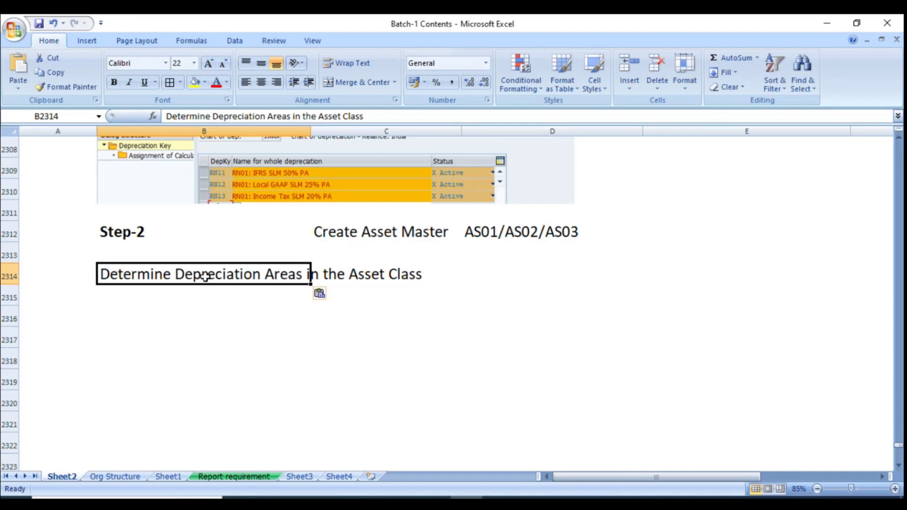
key(ctrl+x)
click(335, 268)
key(ctrl+v)
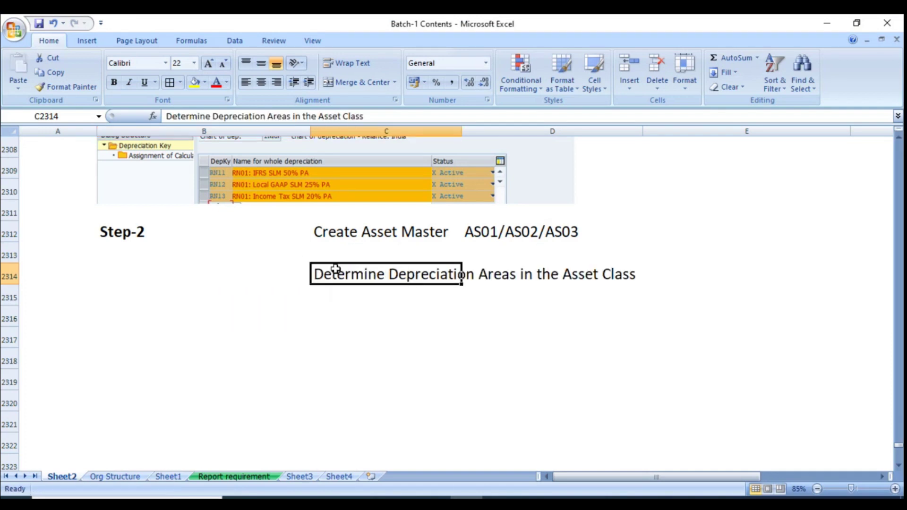
Move the "Create Asset Master" and "AS01/AS02/AS03" entries down from the Step-2 row to row 2323, starting in column C.
drag(364, 238, 553, 231)
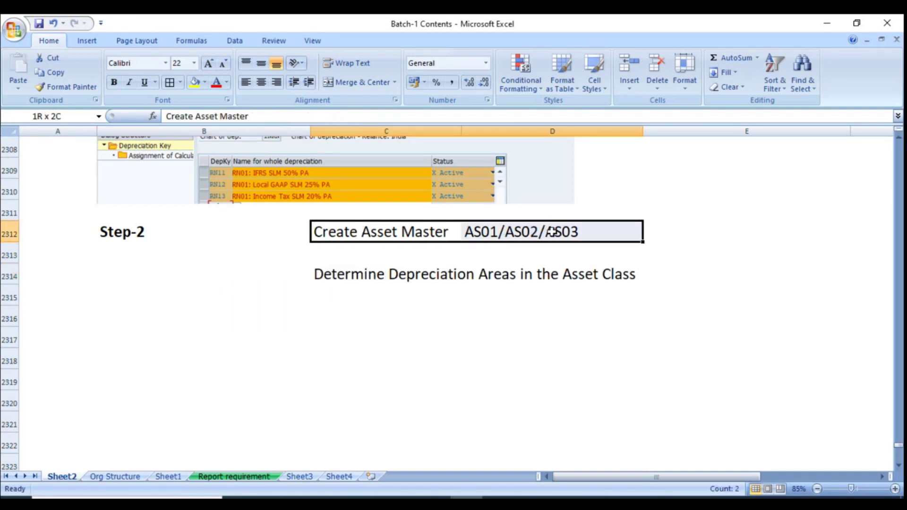
key(ctrl+x)
scroll(473, 418, down, 2)
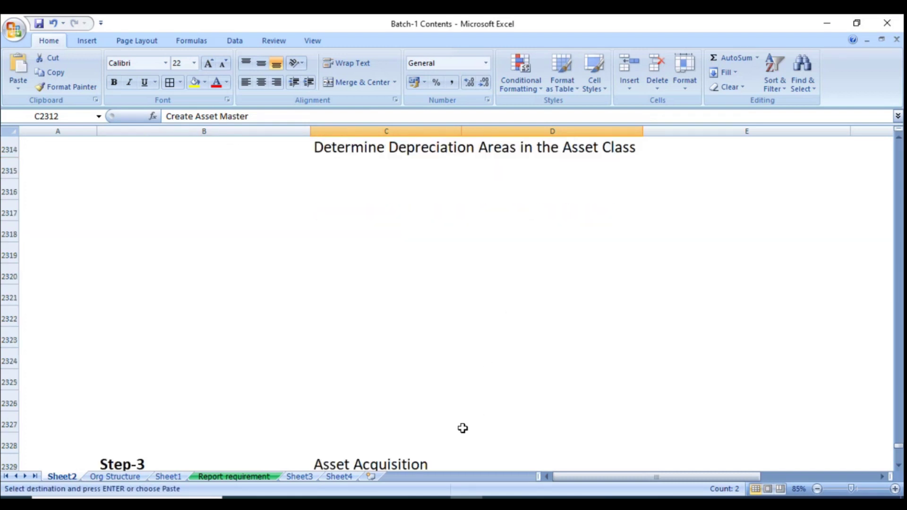
click(382, 330)
key(ctrl+v)
scroll(369, 330, up, 3)
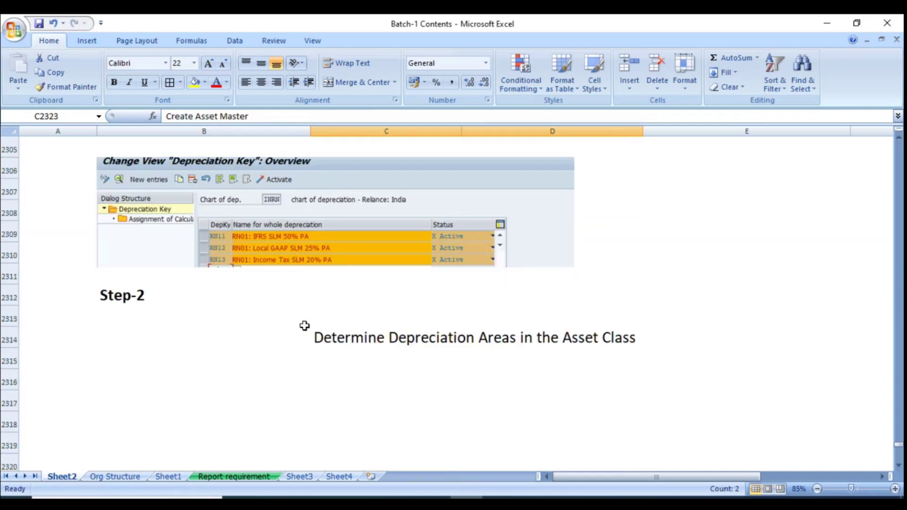
Move the "Determine Depreciation Areas in the Asset Class" text from cell C2314 up to the Step-2 row, cell C2312.
click(128, 299)
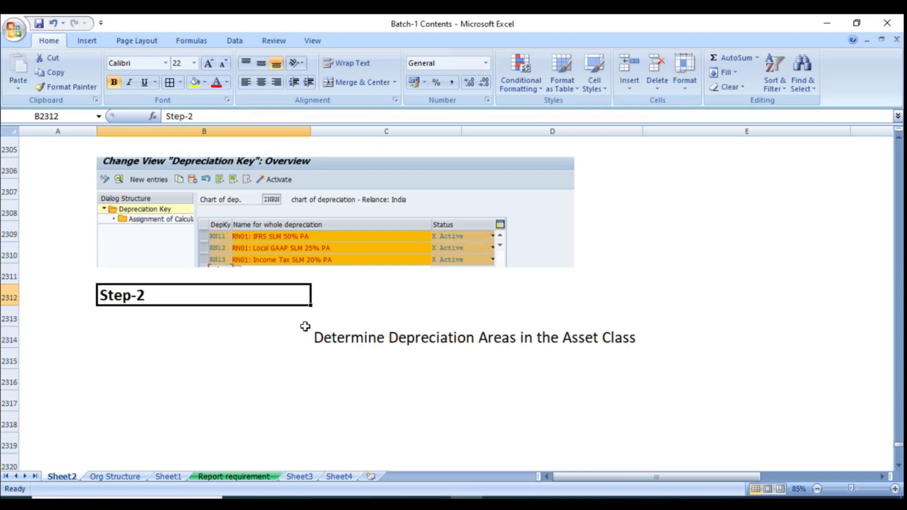
click(342, 338)
key(ctrl+x)
key(Up)
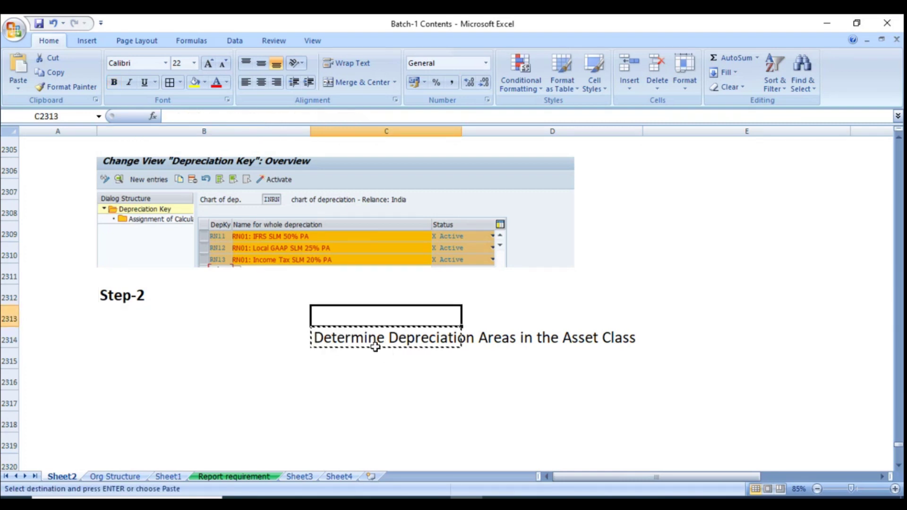
Switch to SAP, run Determine Depreciation Areas in the Asset Class, find asset class RN0101 and open its depreciation areas.
key(alt+Tab)
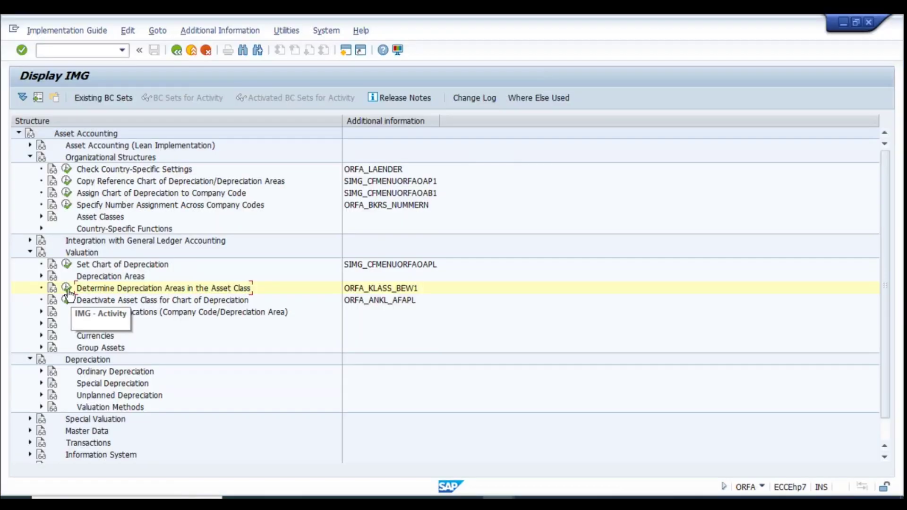
click(67, 289)
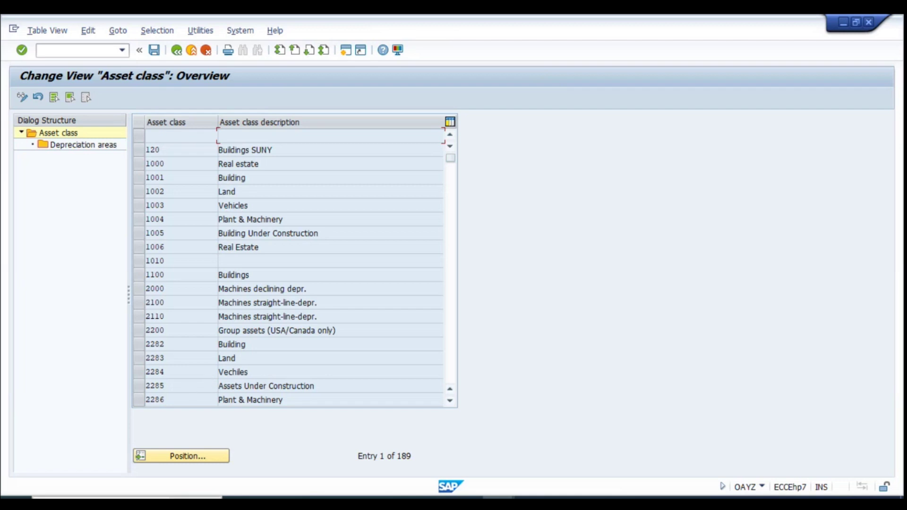
click(198, 455)
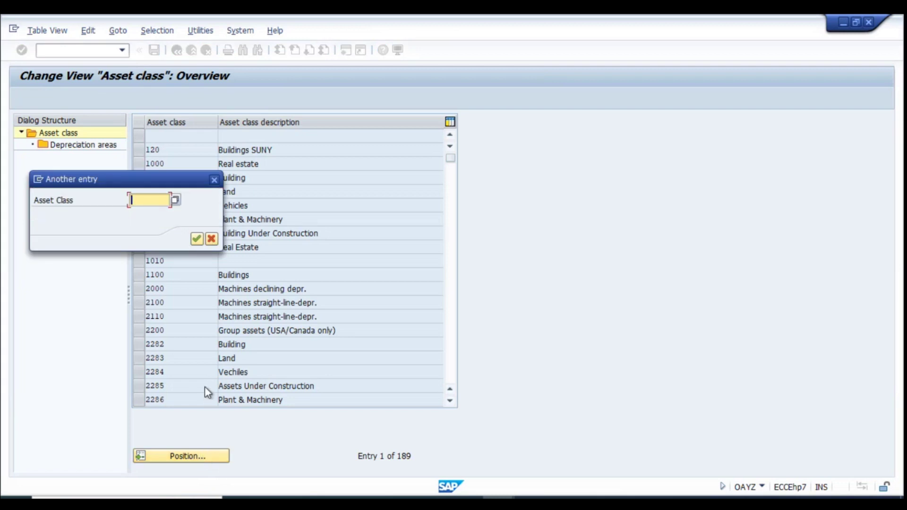
text(rn)
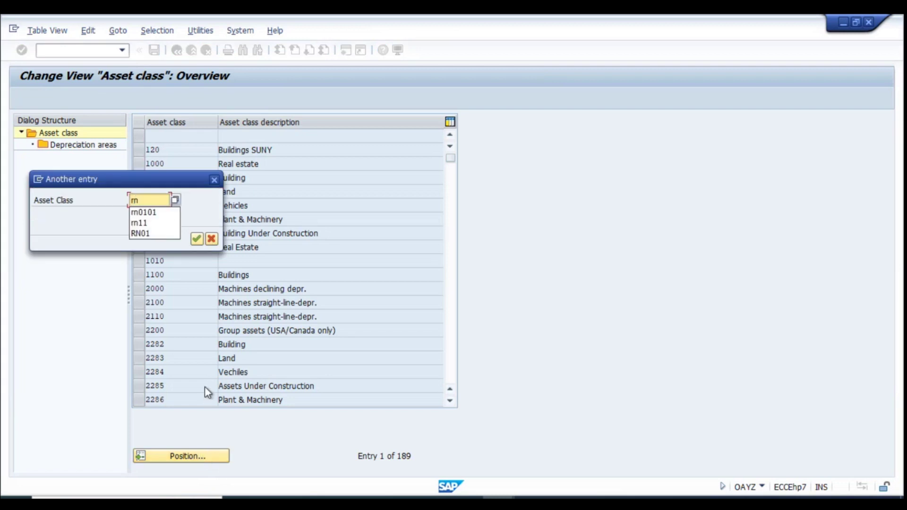
key(Down)
key(Return)
key(Return)
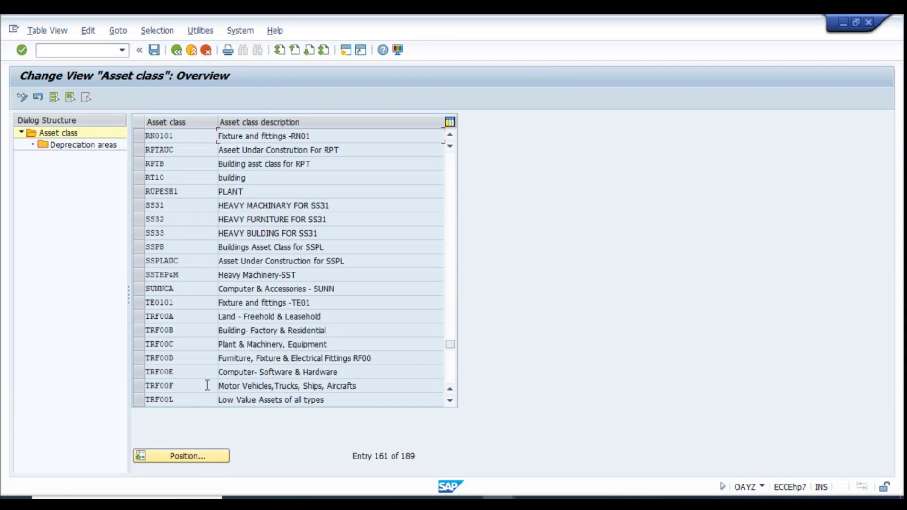
click(141, 136)
double_click(101, 150)
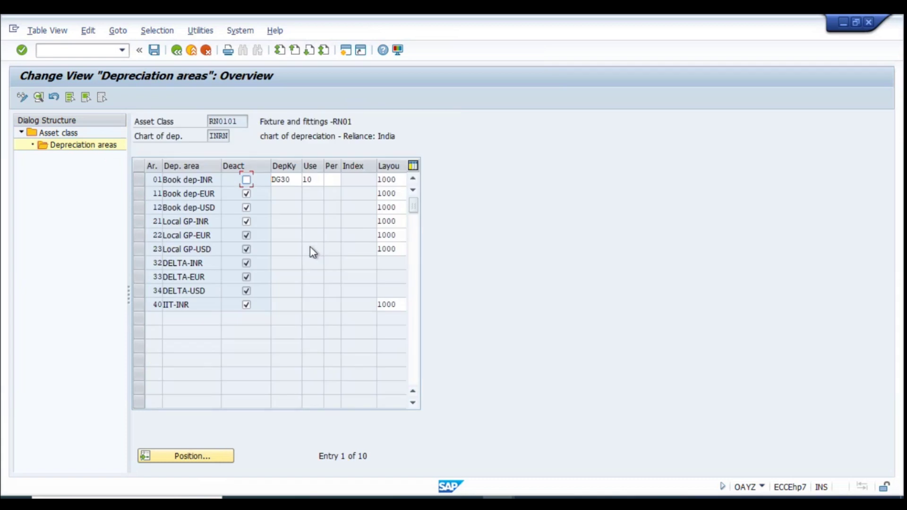
Check the depreciation key, useful life and period fields of the Book dep-INR area.
double_click(293, 183)
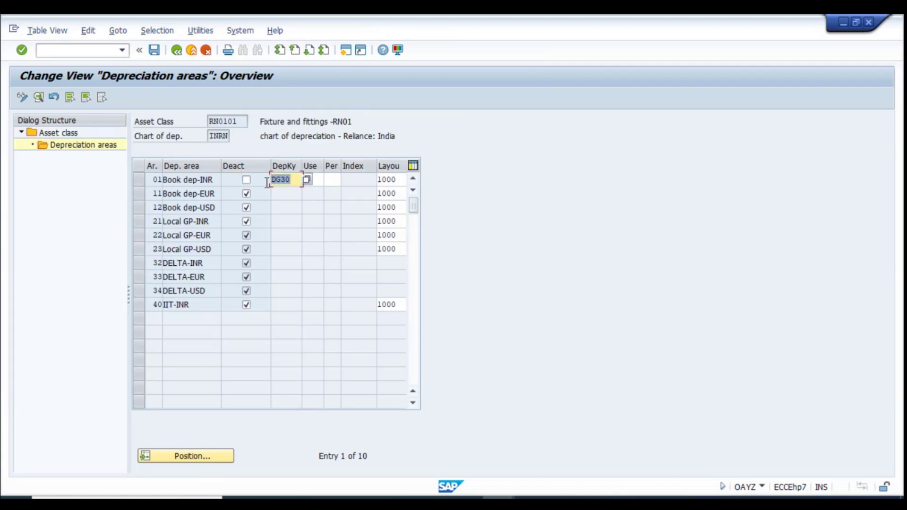
click(313, 180)
text(10)
click(333, 179)
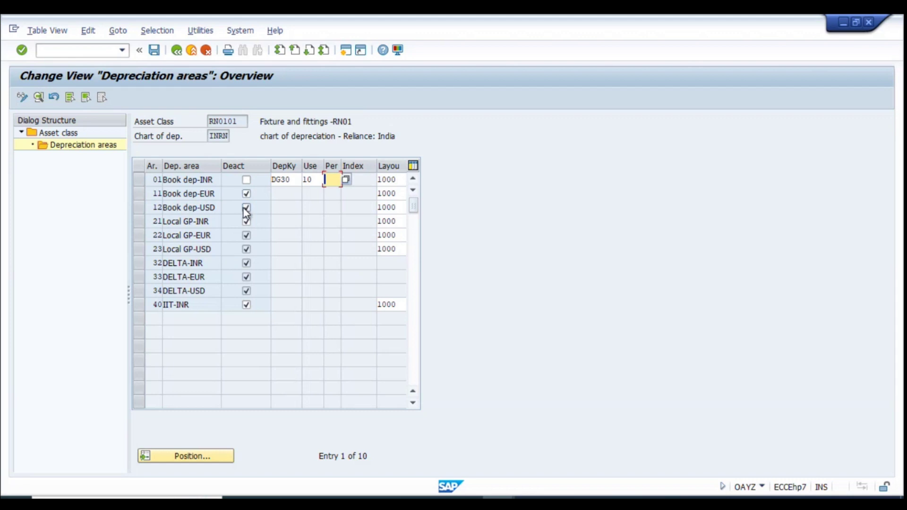
Activate all depreciation areas of asset class RN0101 by clearing their deactivation flags.
click(247, 305)
click(246, 289)
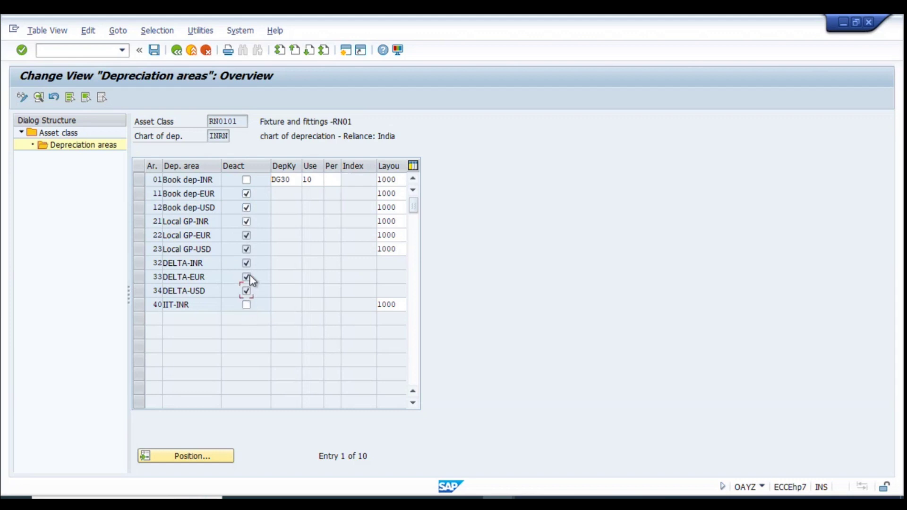
click(245, 208)
click(247, 194)
key(Return)
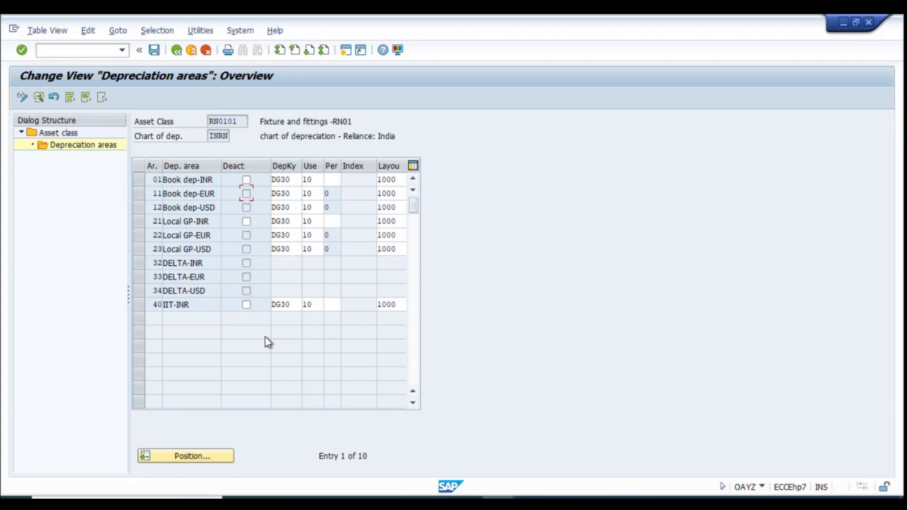
Try switching the deactivation flags of the Local GP-INR and Book dep-INR areas on and off.
click(138, 221)
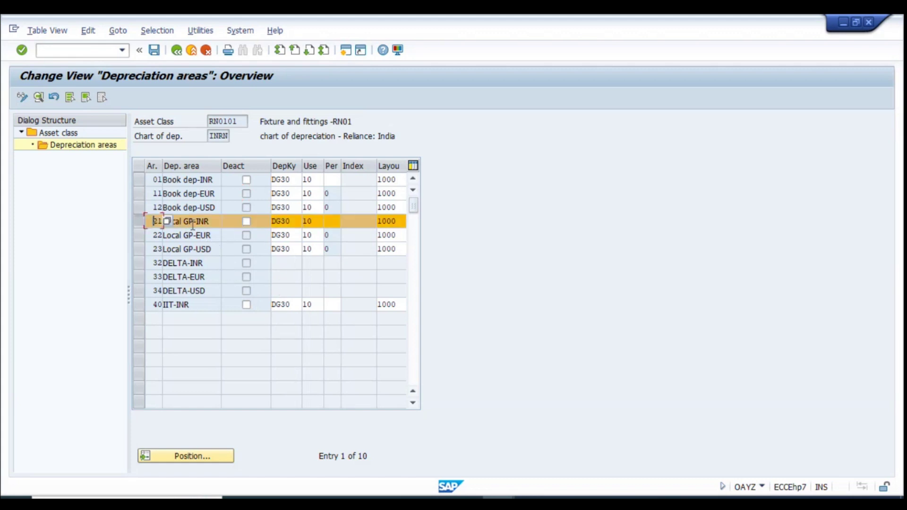
click(247, 222)
click(246, 223)
click(140, 223)
click(141, 179)
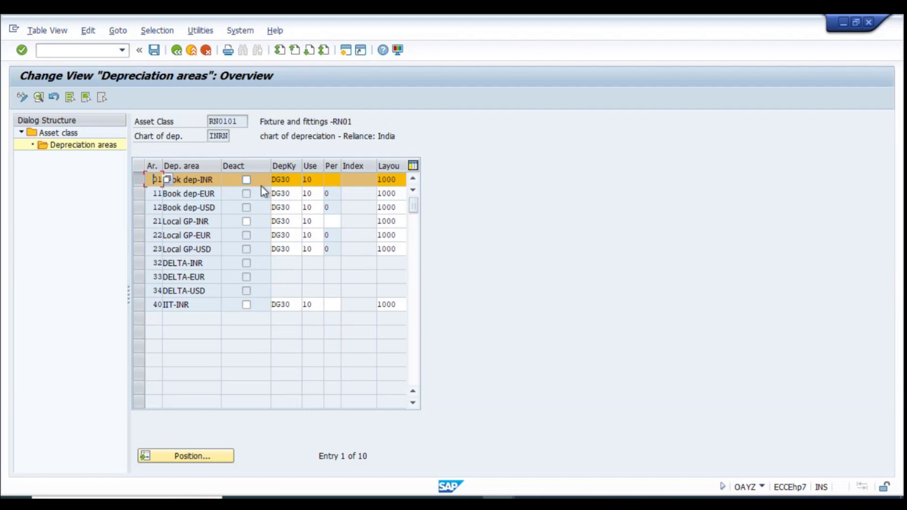
key(Tab)
click(140, 181)
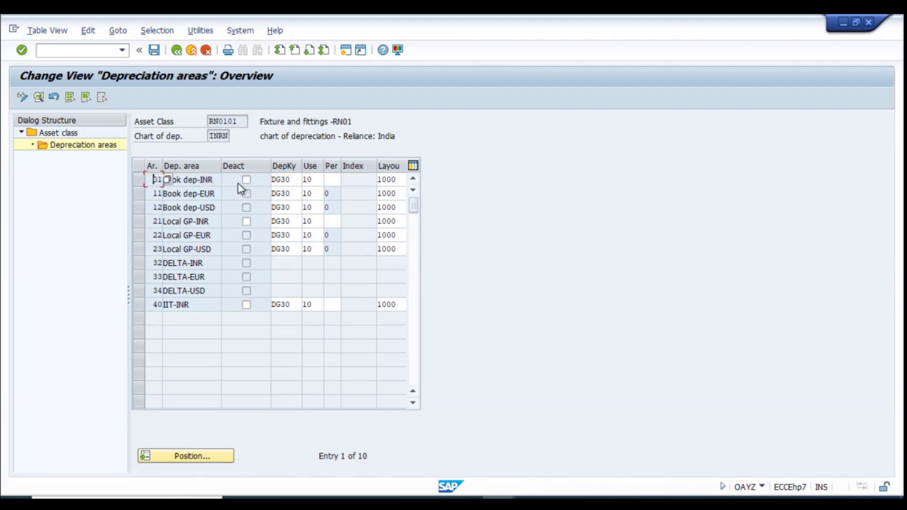
click(229, 195)
click(234, 212)
drag(216, 194, 192, 194)
key(shift+Left)
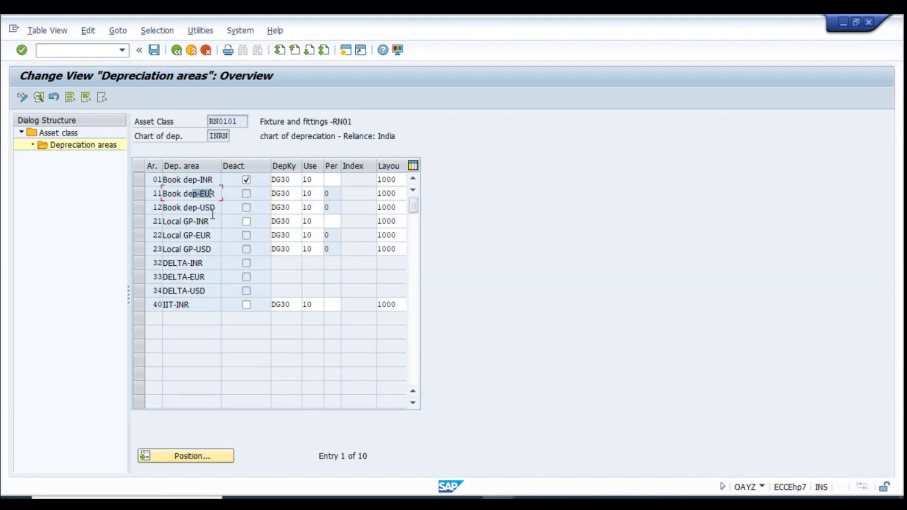
key(shift+Right)
key(shift+Right)
click(247, 179)
Switch to the Excel workbook and look up the depreciation keys documented under Step-1.
click(451, 449)
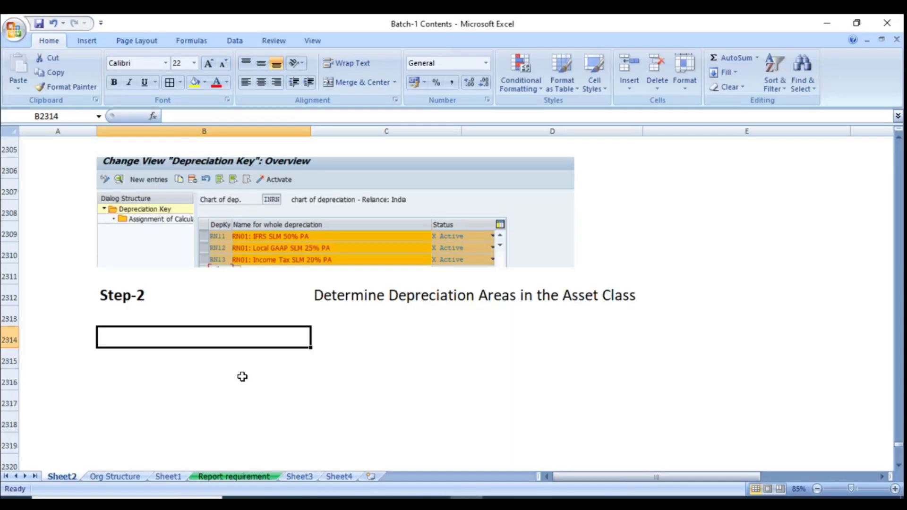
scroll(243, 376, up, 4)
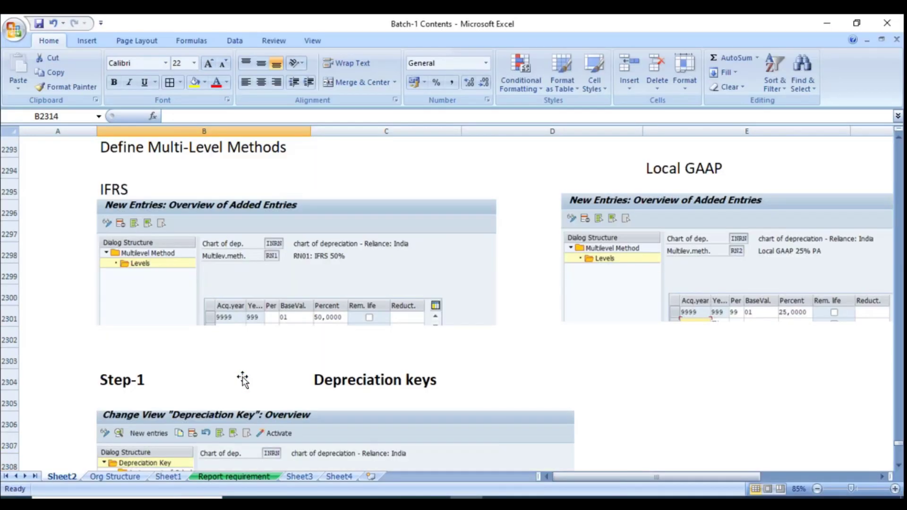
scroll(242, 377, down, 2)
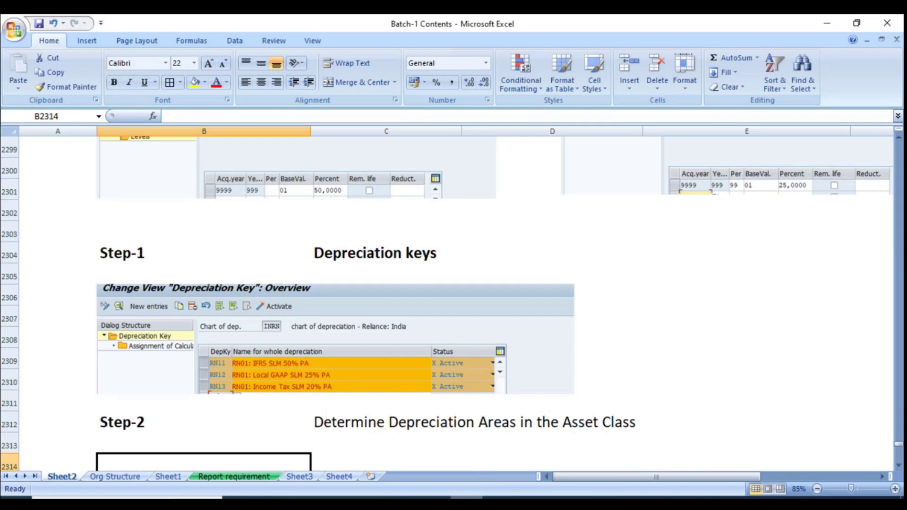
Switch back to SAP and give the Book dep-INR area depreciation key RN11 and a useful life of 2.
click(497, 502)
click(292, 179)
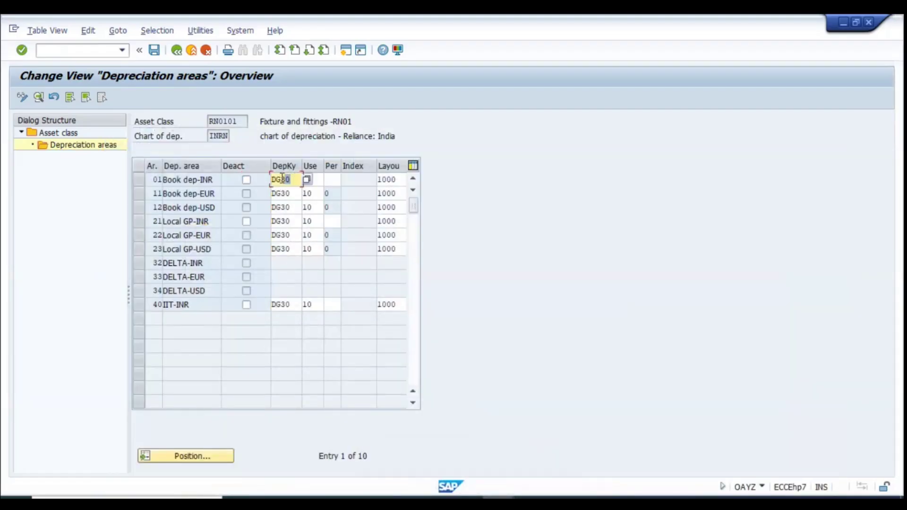
text(RN)
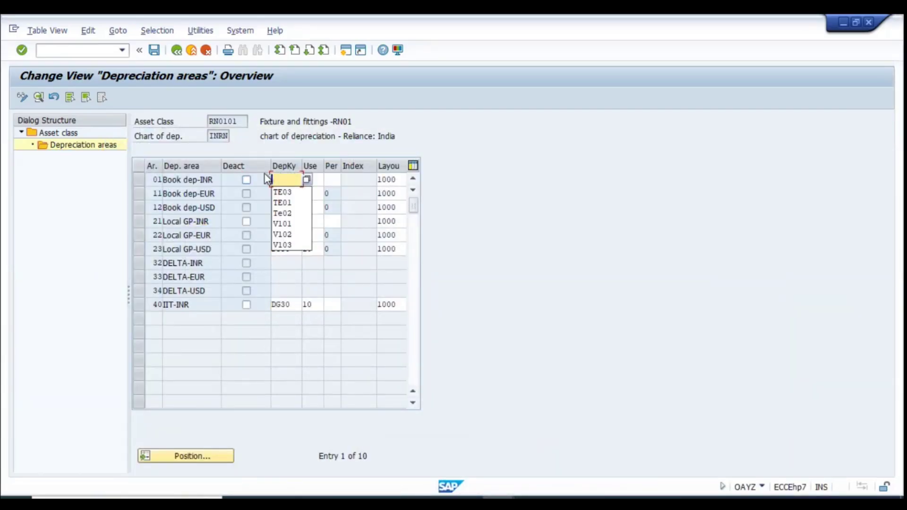
text(11)
key(Tab)
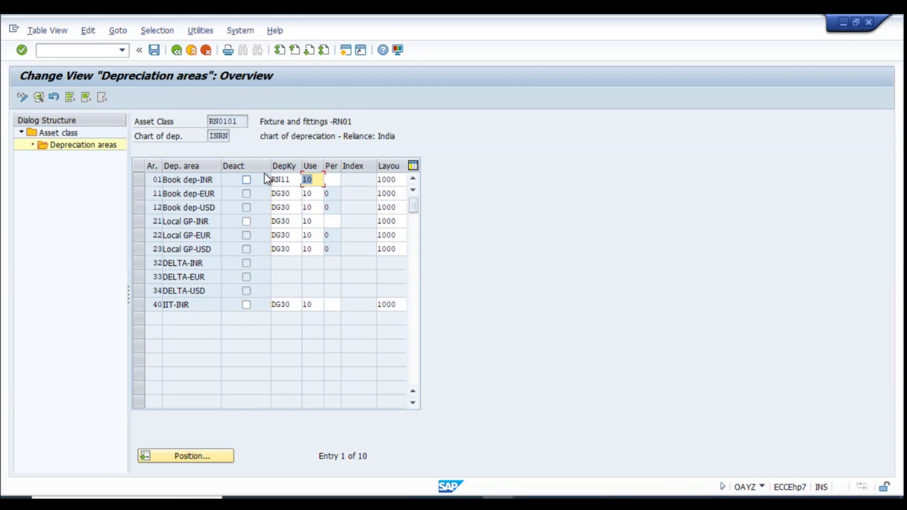
text(2)
key(Tab)
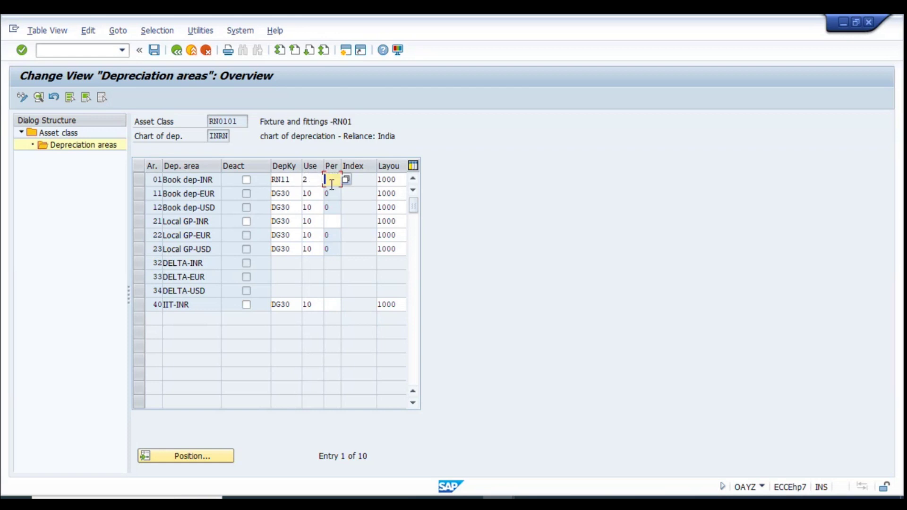
Remove the depreciation keys from the Book dep-EUR and Book dep-USD areas.
double_click(293, 195)
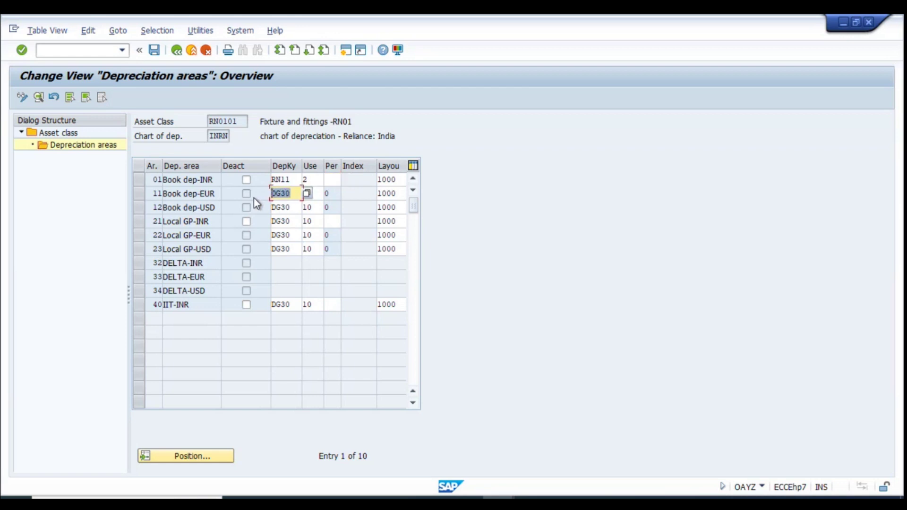
key(Delete)
key(Down)
key(shift+Right)
key(shift+Right)
key(shift+Right)
key(shift+Right)
key(Delete)
Set the depreciation key of the Local GP-INR area to RN12.
key(Down)
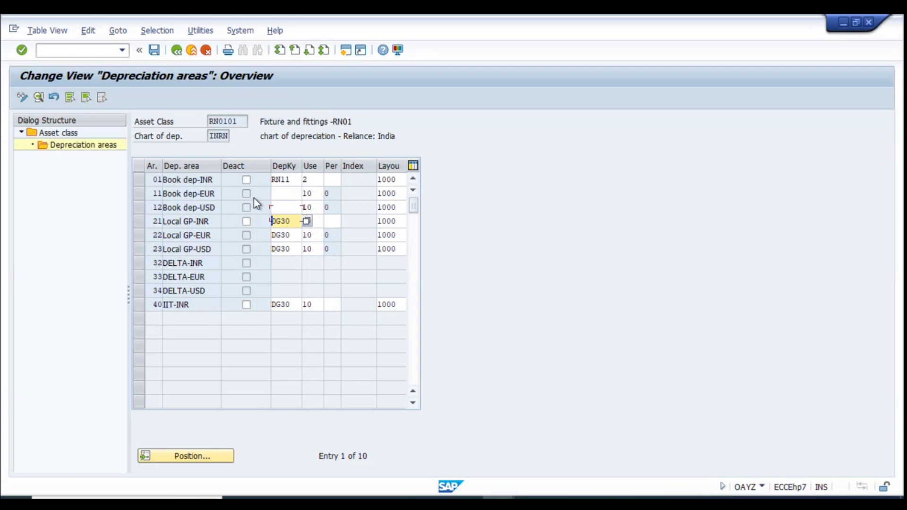
key(shift+Right)
key(shift+Right)
key(shift+Right)
text(RN12)
Remove the depreciation keys from the Local GP-EUR and Local GP-USD areas.
key(Down)
key(shift+Left)
key(shift+Left)
key(shift+Left)
key(shift+Left)
key(Delete)
key(Down)
key(shift+Right)
key(shift+Right)
key(shift+Right)
key(shift+Right)
key(Delete)
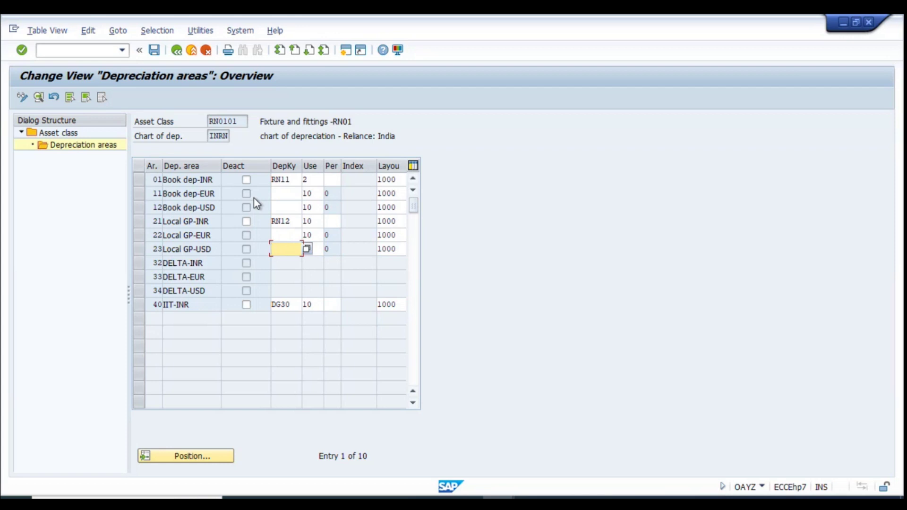
Set the depreciation key of the IIT-INR area to RN13.
key(Down)
key(Down)
key(Down)
key(Down)
key(shift+Right)
key(shift+Right)
key(shift+Right)
key(shift+Right)
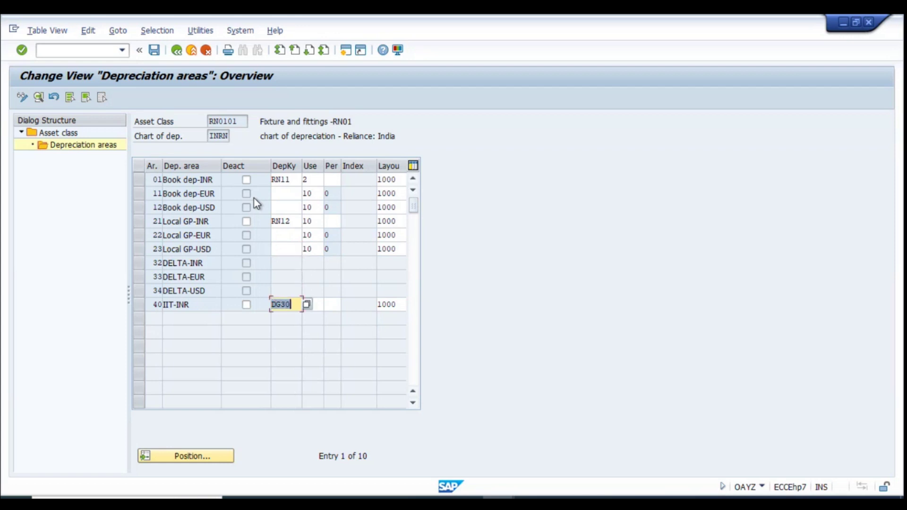
key(Delete)
text(RN13)
key(Return)
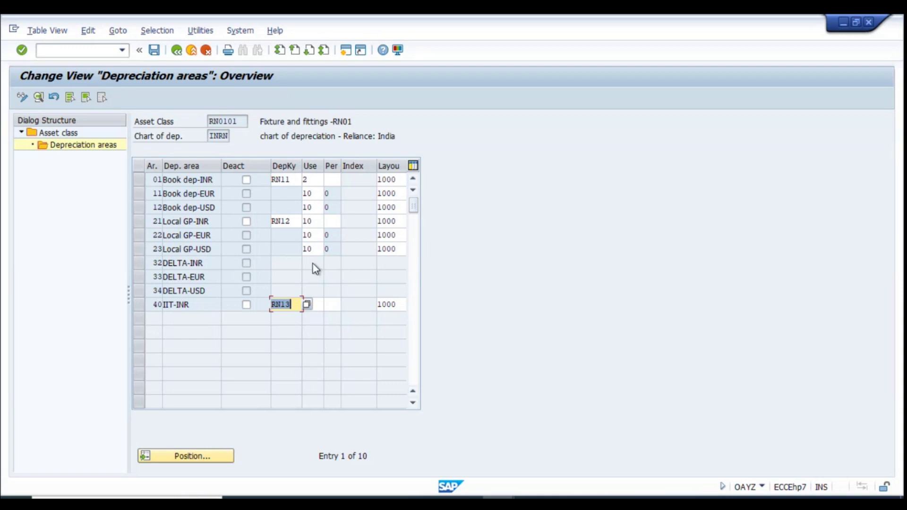
Set the useful life of the Book dep-EUR and Book dep-USD areas to 2.
double_click(308, 194)
text(2)
key(Down)
key(Delete)
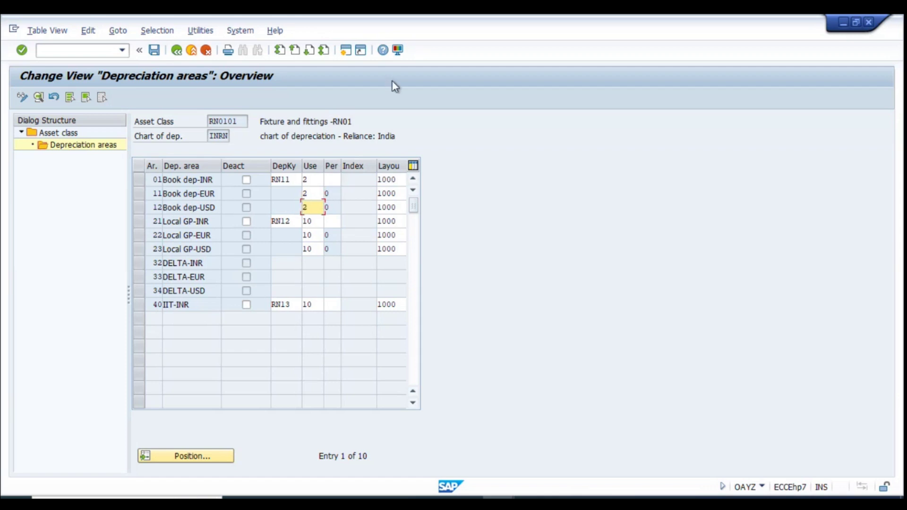
Set the useful life to 4 for Local GP-INR and Local GP-EUR, and to 5 for Local GP-USD.
double_click(307, 222)
text(4)
key(Down)
key(Delete)
key(Down)
key(BackSpace)
key(BackSpace)
text(5)
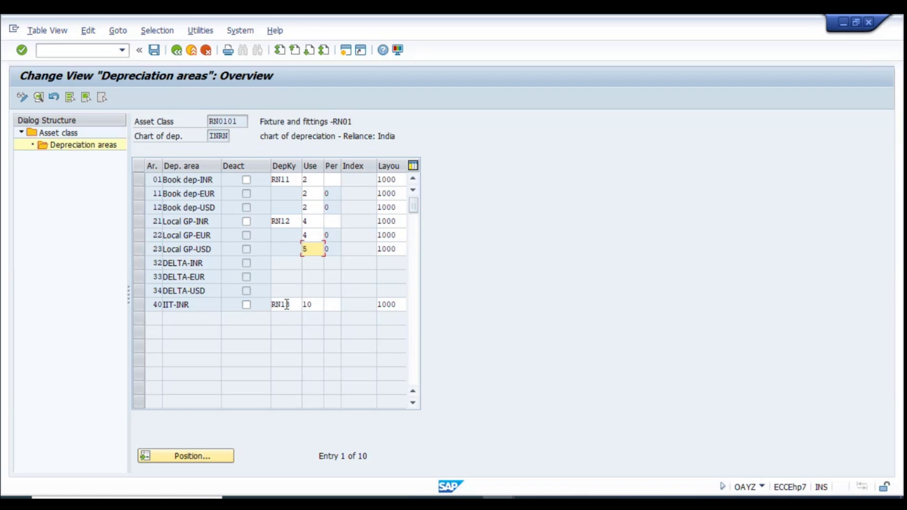
Set the useful life of the IIT-INR area to 5.
double_click(307, 304)
text(5)
key(Return)
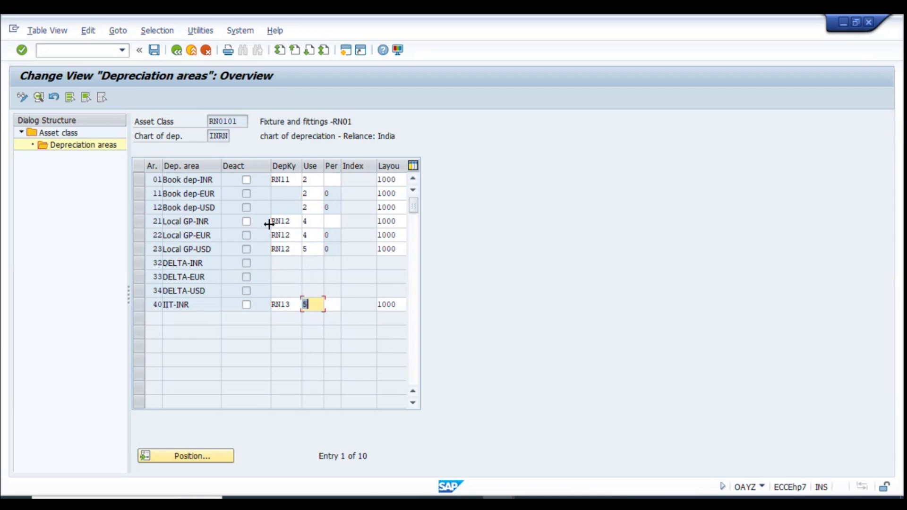
Correct the useful life of the Local GP-USD area to 4 and save the depreciation areas.
click(292, 249)
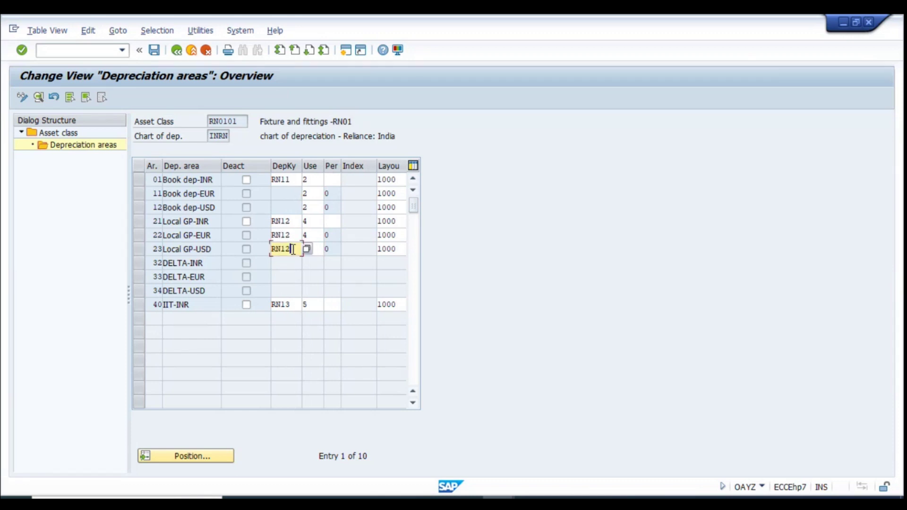
click(316, 249)
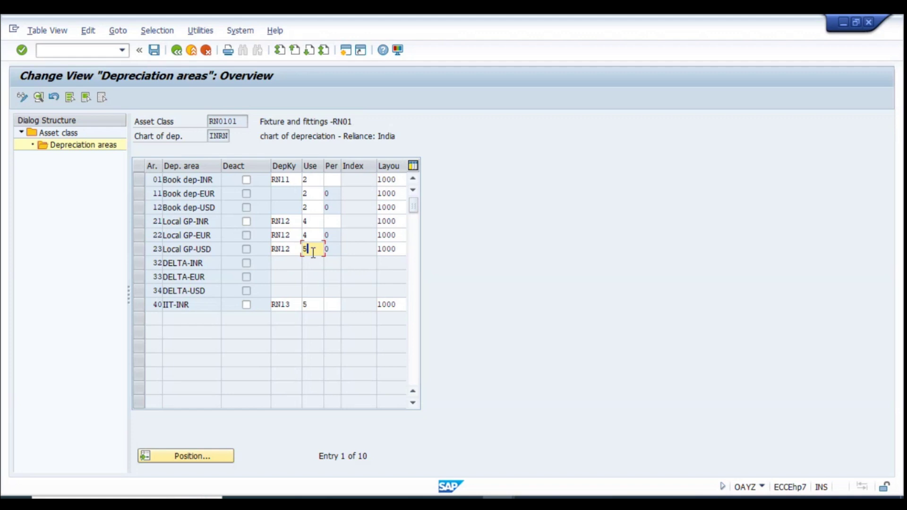
key(BackSpace)
text(4)
click(286, 250)
click(296, 191)
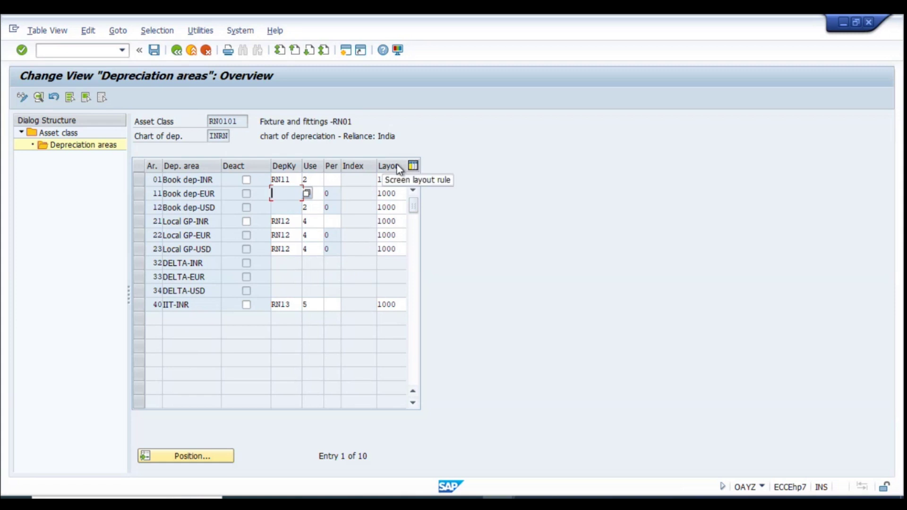
click(155, 50)
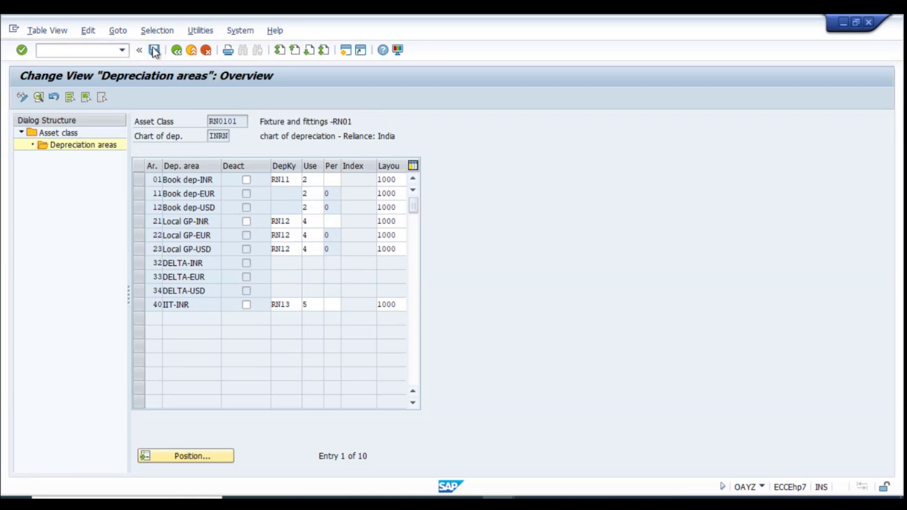
Finish saving the depreciation areas and return to the implementation guide.
key(Return)
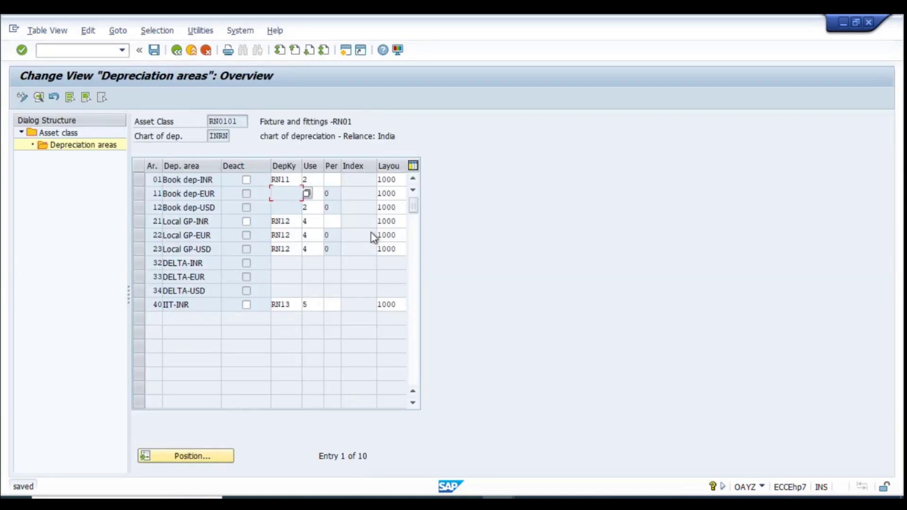
click(177, 51)
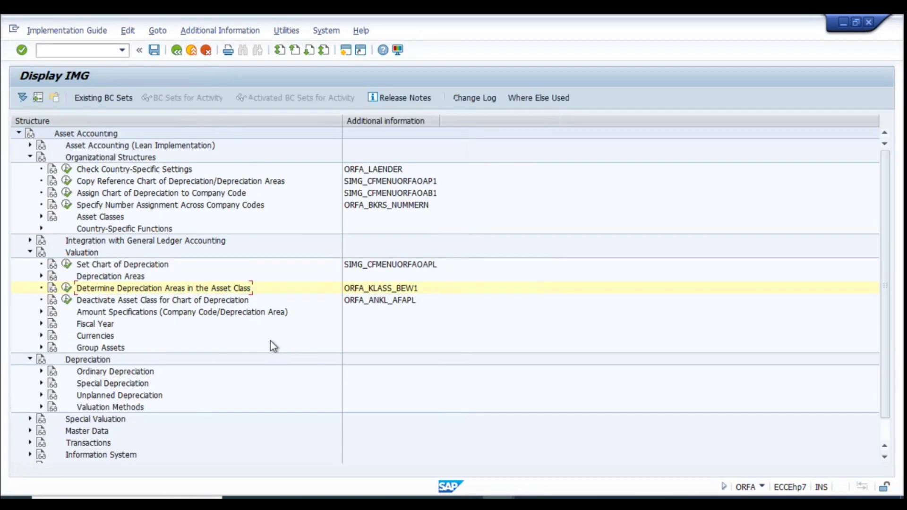
Collapse the Depreciation node and expand Screen Layout under Master Data in the Asset Accounting guide.
click(29, 359)
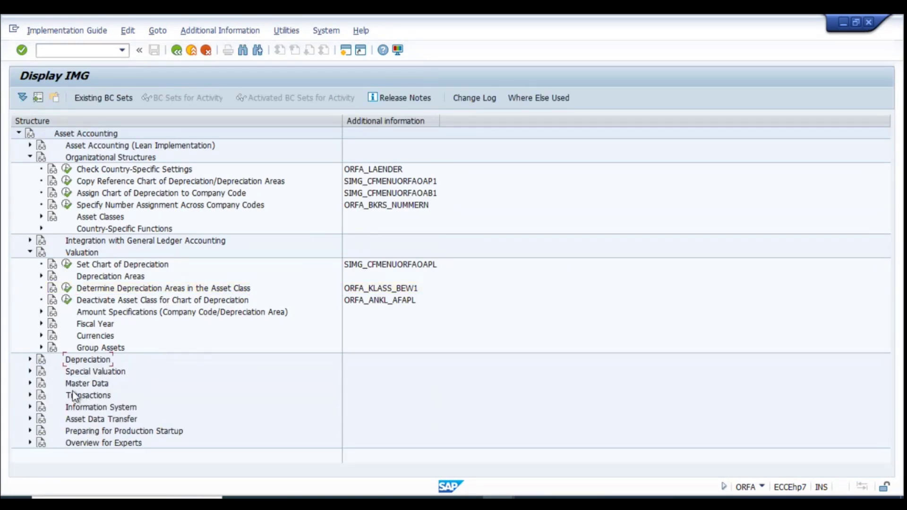
click(29, 384)
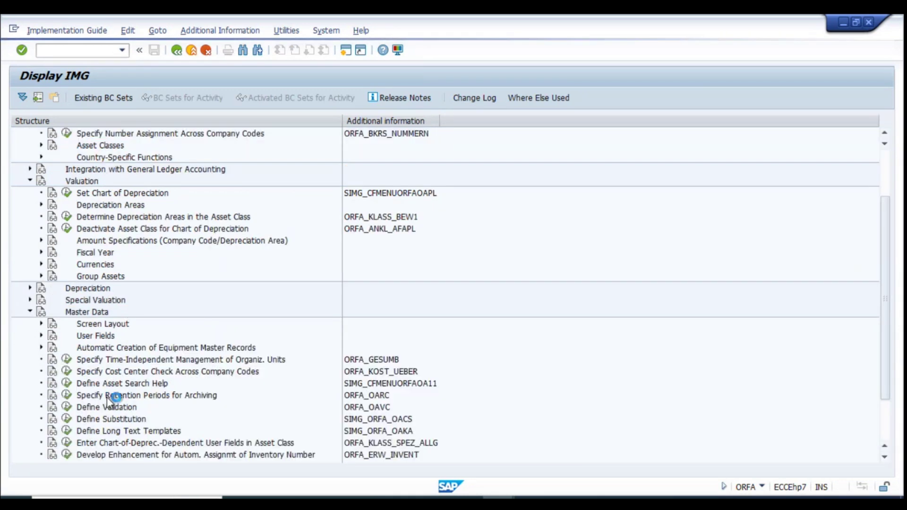
scroll(158, 312, down, 2)
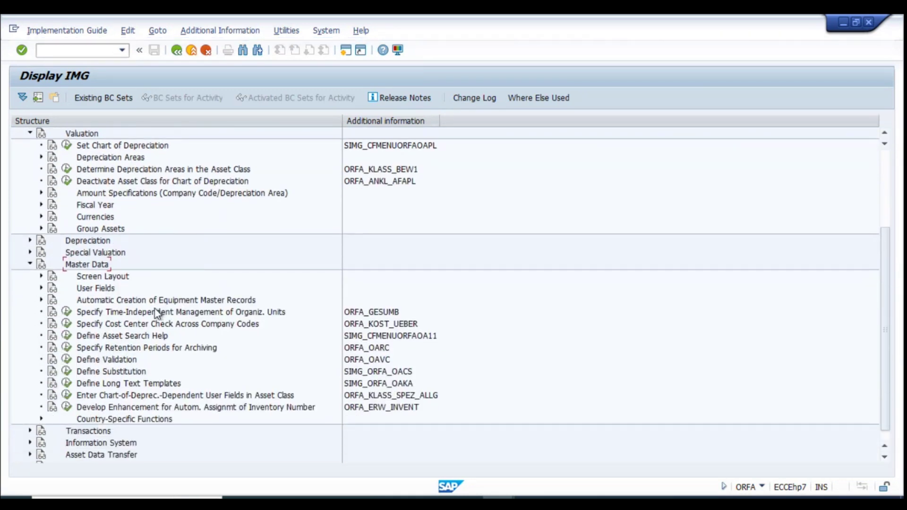
scroll(157, 313, down, 1)
click(123, 257)
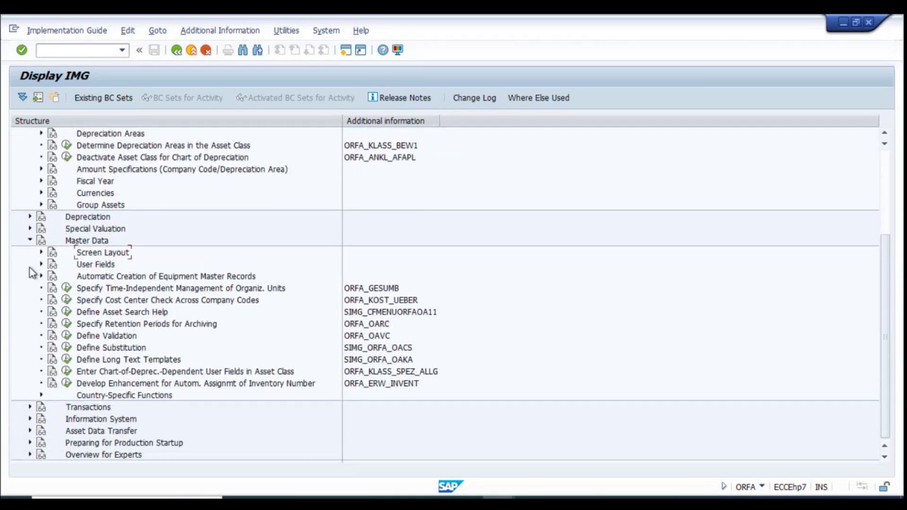
click(41, 253)
Open the Define Screen Layout for Asset Master Data activity.
click(109, 269)
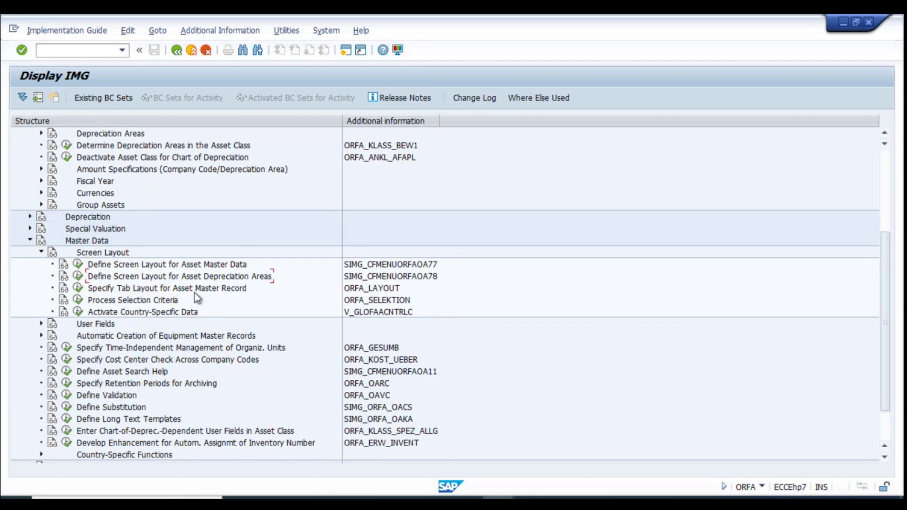
click(131, 278)
click(78, 264)
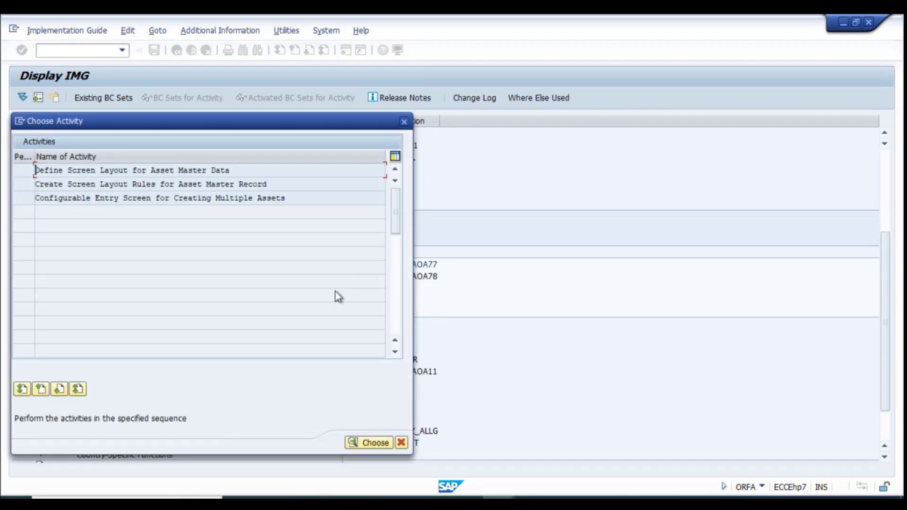
double_click(64, 171)
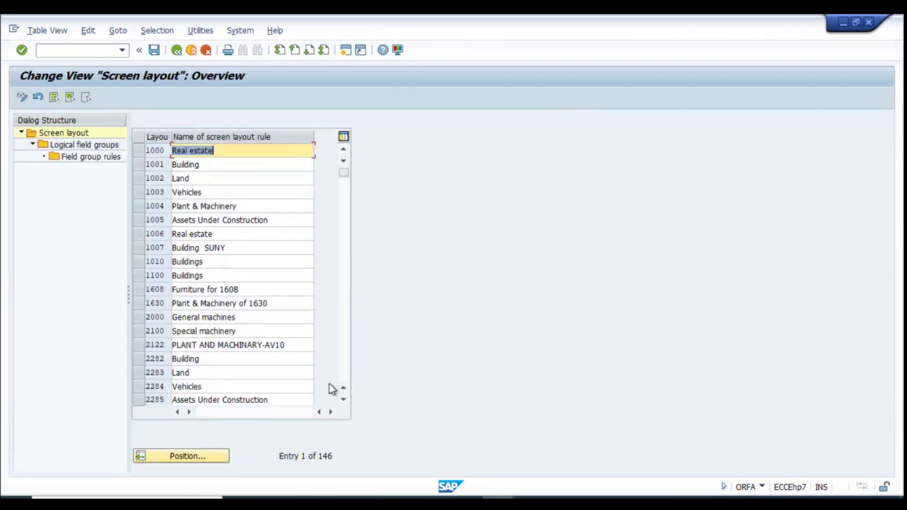
Look through the list of screen layout rules for the one belonging to RN01.
click(343, 400)
click(344, 402)
click(344, 402)
click(344, 401)
click(344, 402)
click(343, 402)
click(343, 402)
click(343, 402)
click(344, 402)
click(344, 402)
click(343, 402)
click(344, 402)
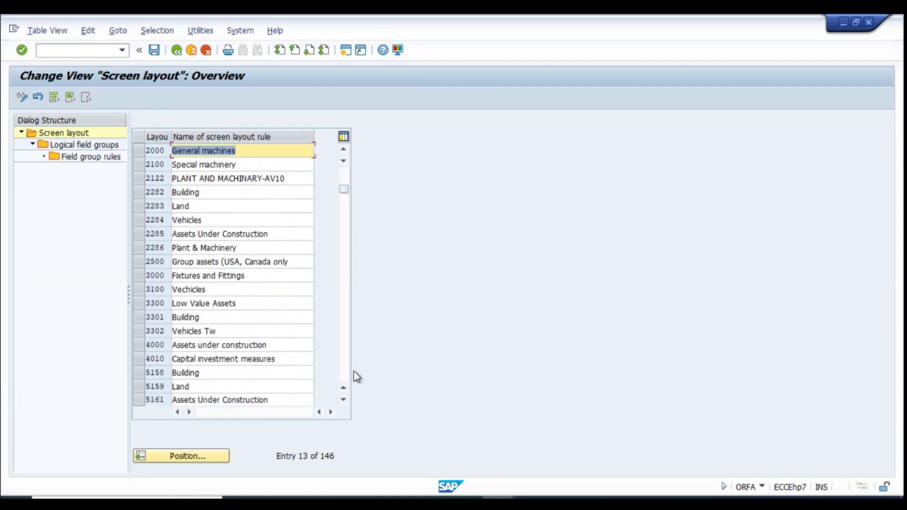
click(349, 369)
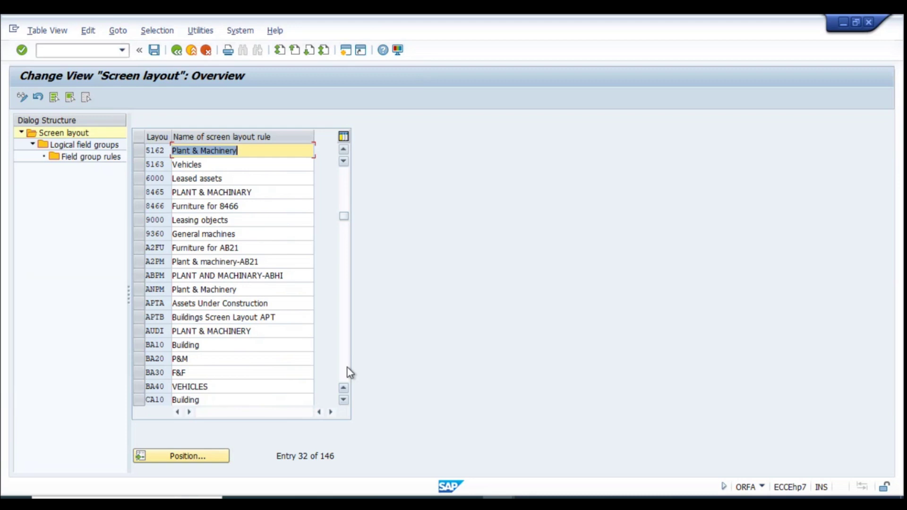
click(349, 373)
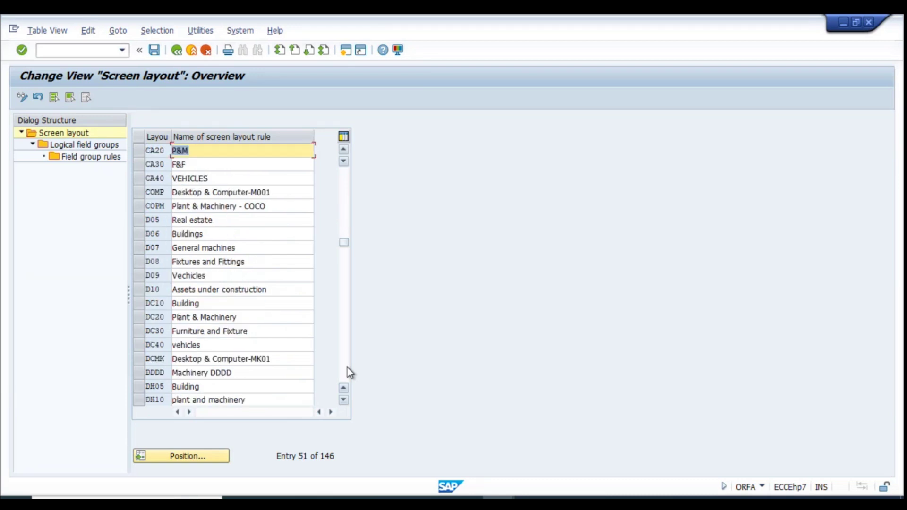
Position the screen layout list at entry r000 to reach the R001 rule.
click(196, 454)
text(r000)
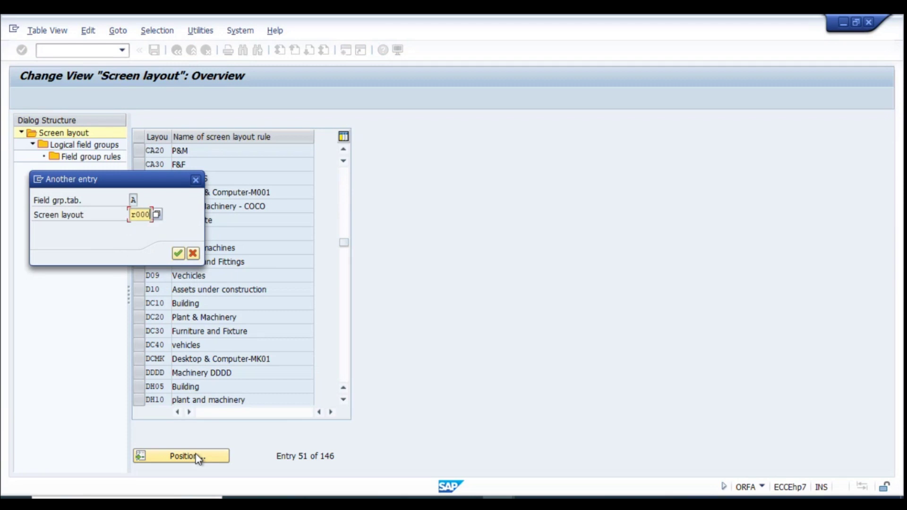
key(Return)
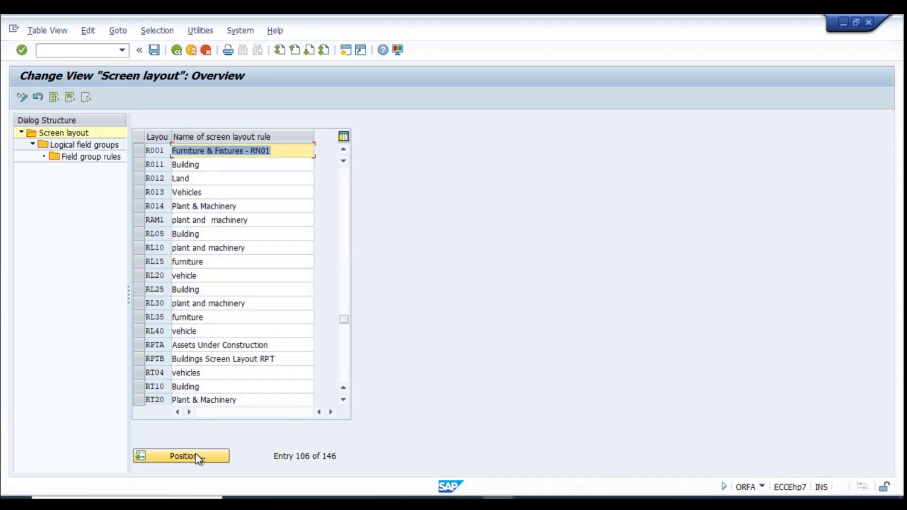
Open the logical field groups of screen layout R001, Furniture & Fixtures - RN01.
click(137, 152)
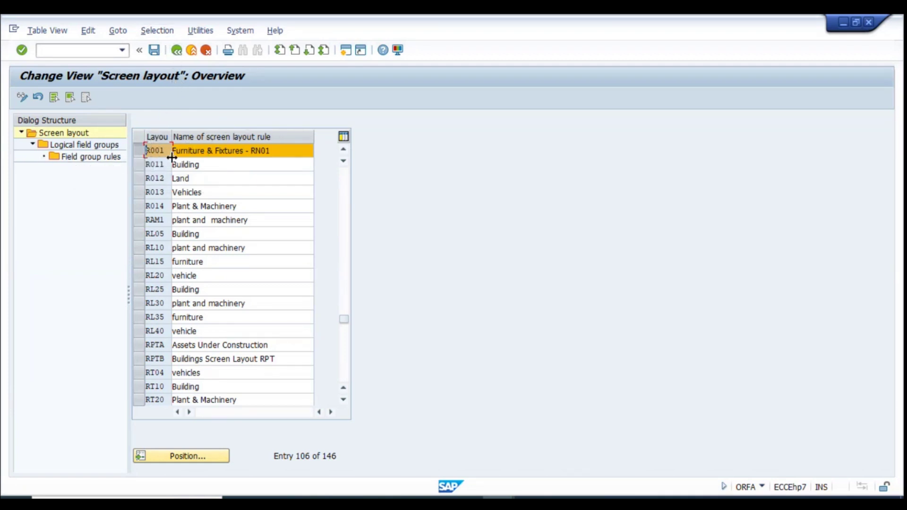
click(155, 150)
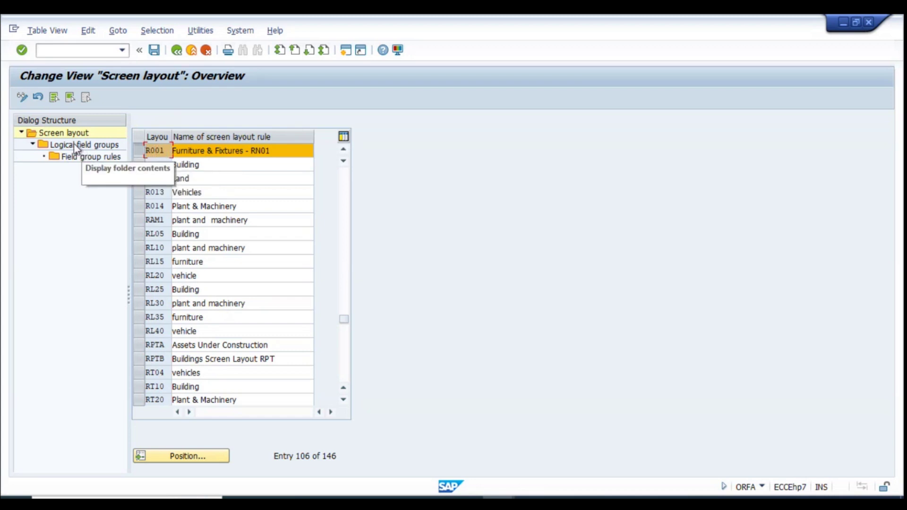
double_click(61, 144)
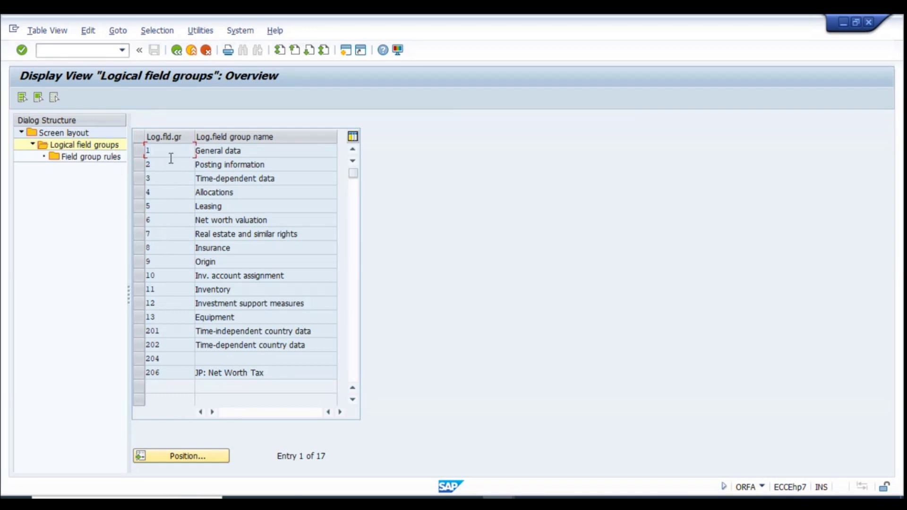
Examine the field group rules of the General data group, including the Description 1 requirement, and return to the logical field groups.
click(140, 152)
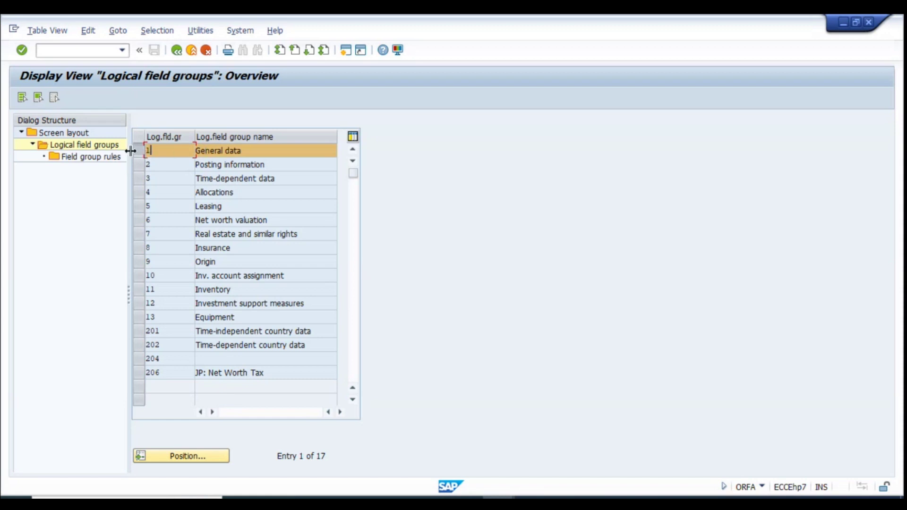
click(82, 159)
double_click(82, 160)
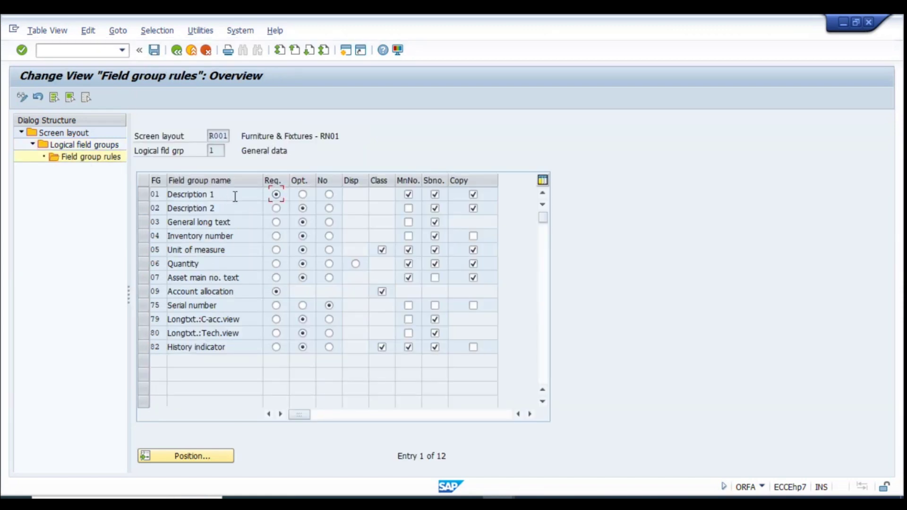
click(276, 194)
click(176, 50)
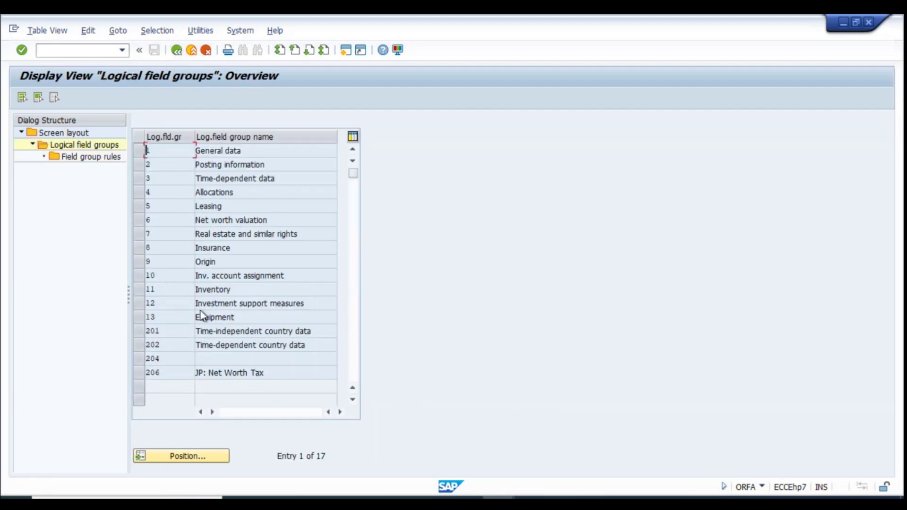
Look through the list of logical field groups from General data to JP: Net Worth Tax.
click(248, 152)
click(246, 166)
click(352, 400)
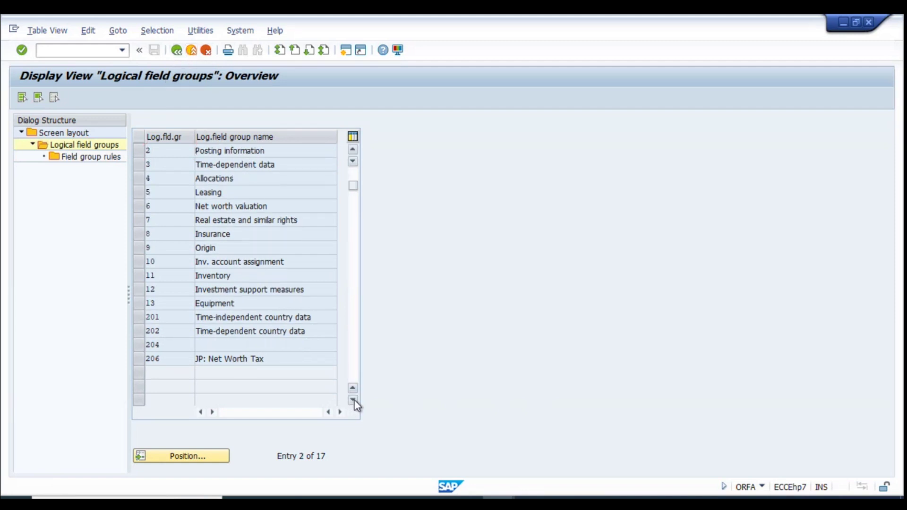
click(353, 400)
click(352, 399)
click(225, 247)
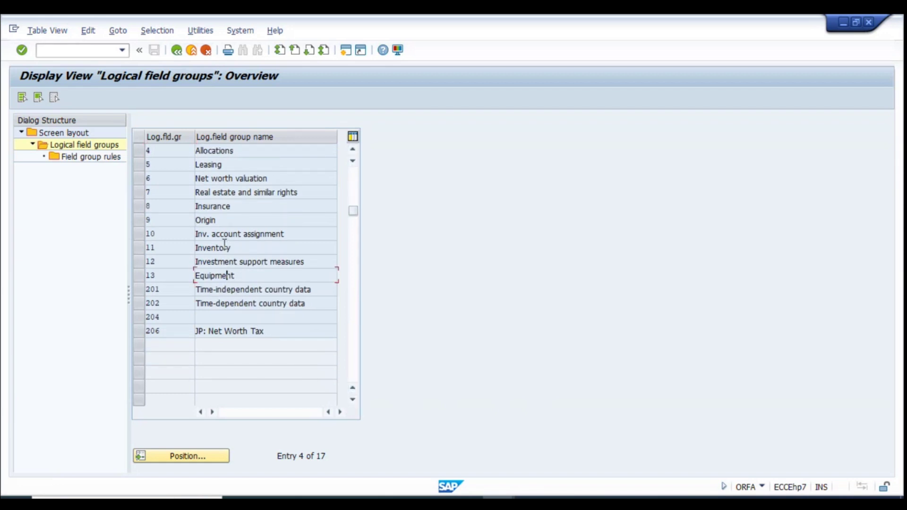
click(218, 178)
click(354, 152)
click(354, 152)
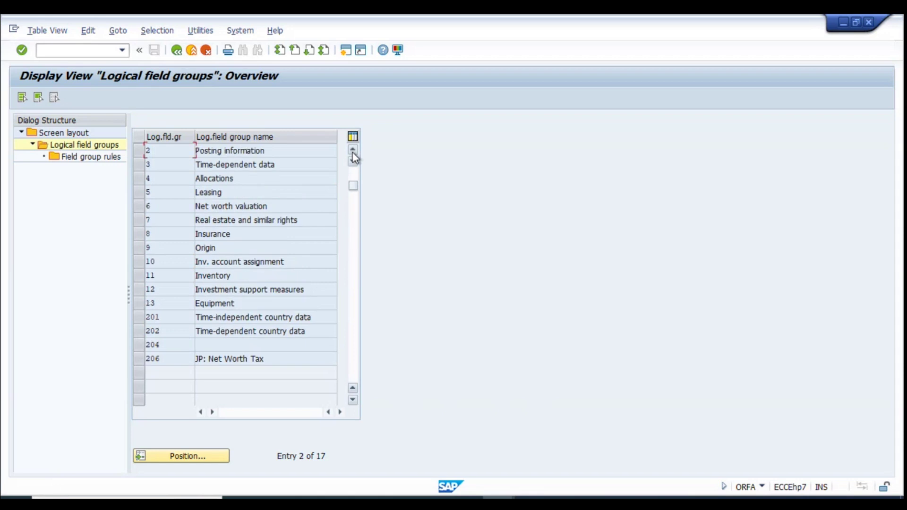
scroll(307, 163, up, 1)
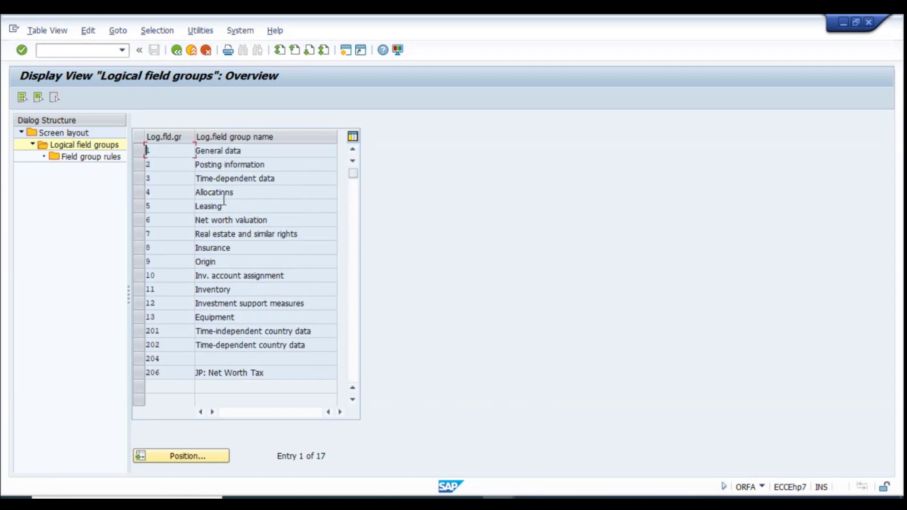
Examine the field group rules of the Allocations group and return to the logical field groups.
click(138, 193)
double_click(73, 157)
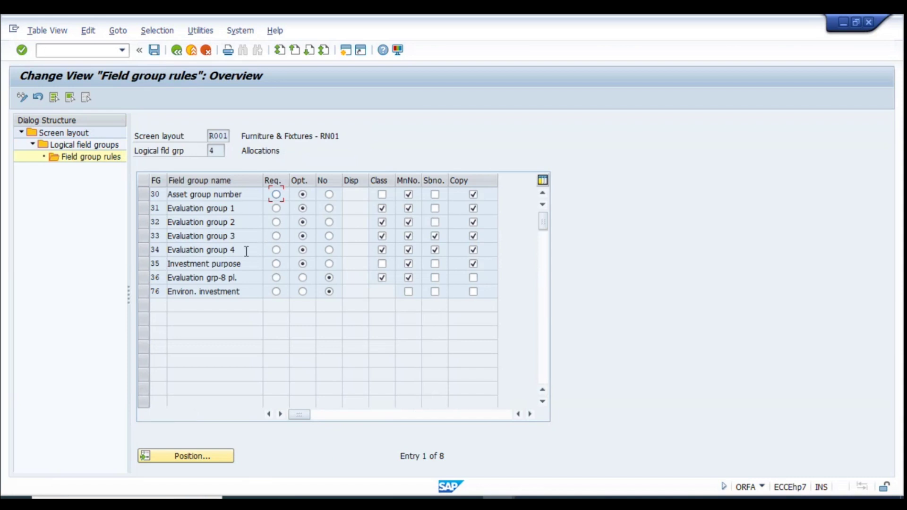
click(176, 51)
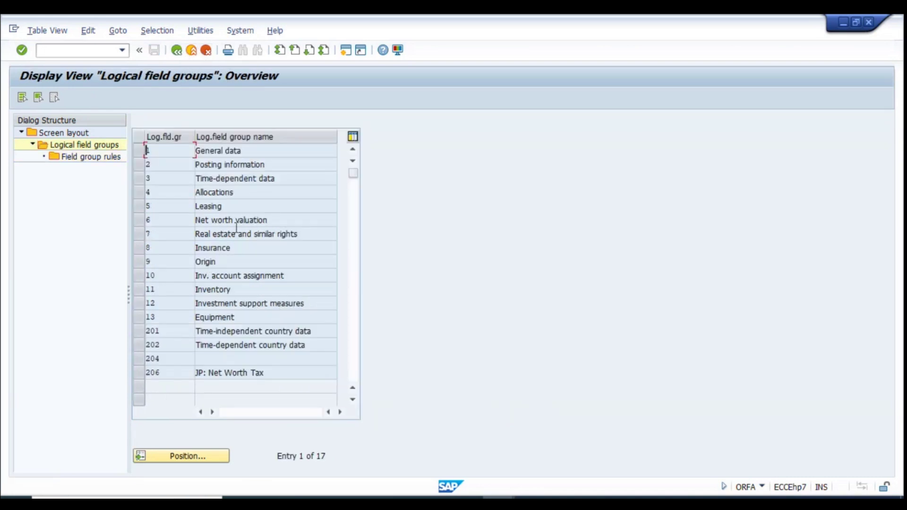
Examine which fields are required or optional in the Time-dependent data group's field group rules.
click(140, 176)
double_click(88, 158)
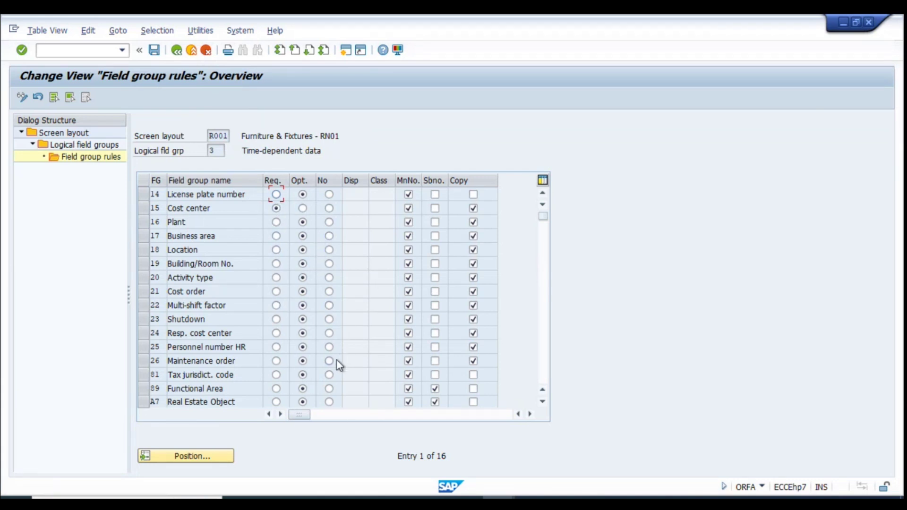
click(177, 52)
Leave the screen layout definition and open the Create Screen Layout Rules for Asset Master Record activity.
click(178, 52)
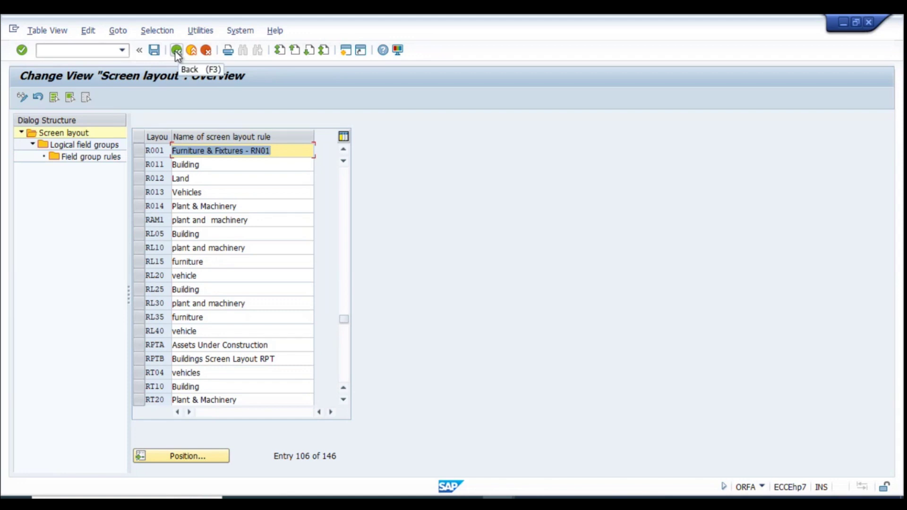
click(176, 51)
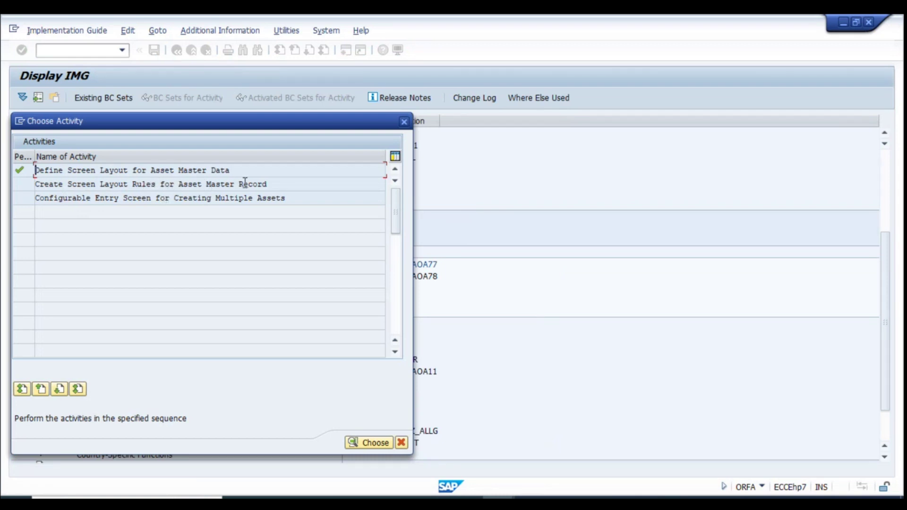
drag(164, 172, 229, 172)
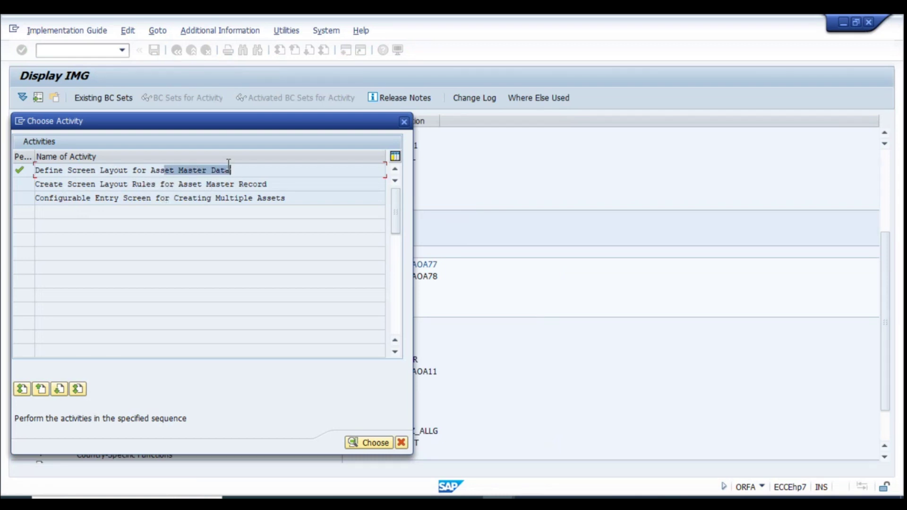
double_click(172, 184)
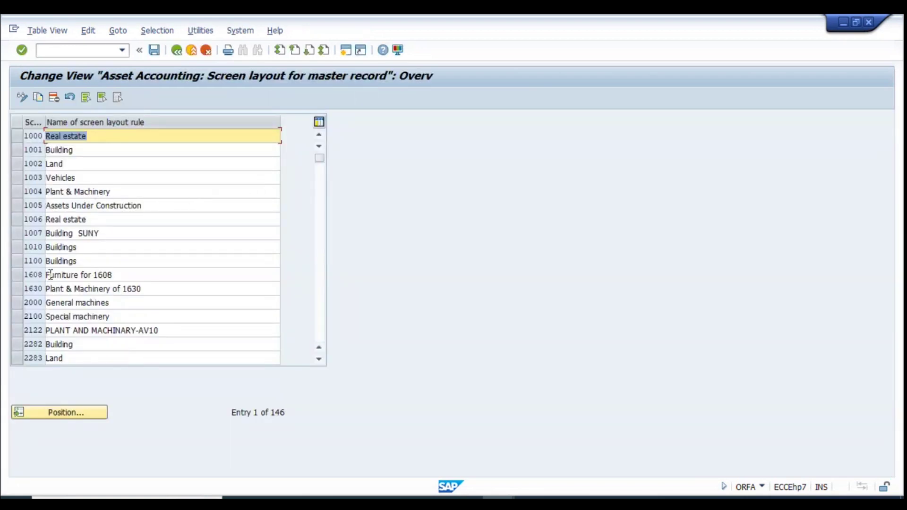
Try to position the master record screen layout list at entry rn01.
click(98, 415)
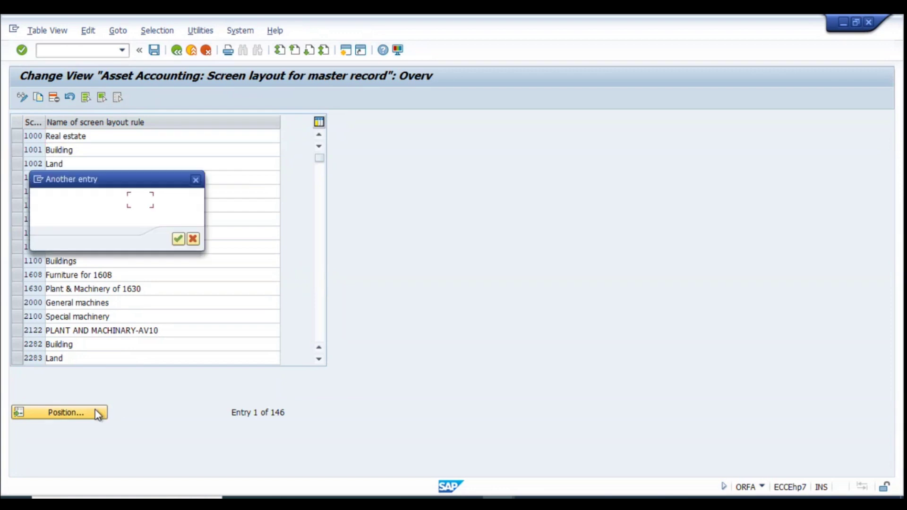
text(rn01)
key(Return)
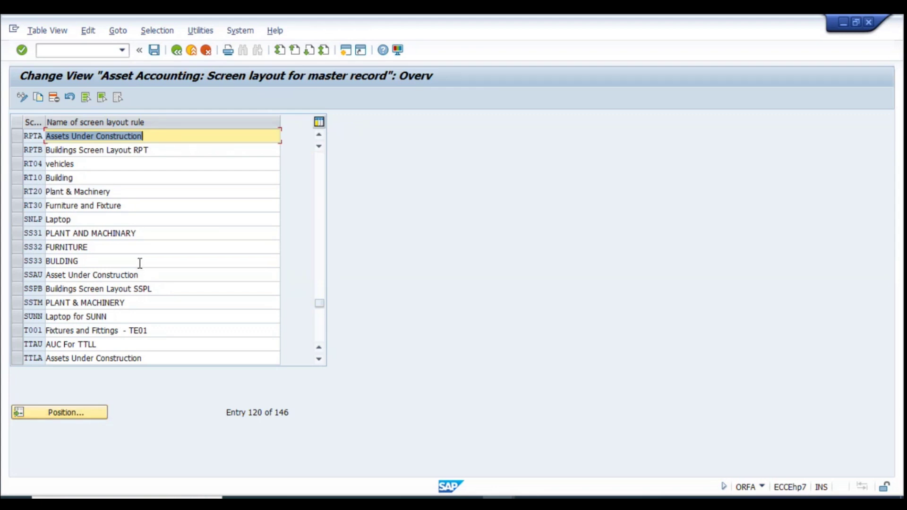
Position the master record screen layout list at the R001 rule, Furniture & Fixtures - RN01.
click(67, 410)
text(r00)
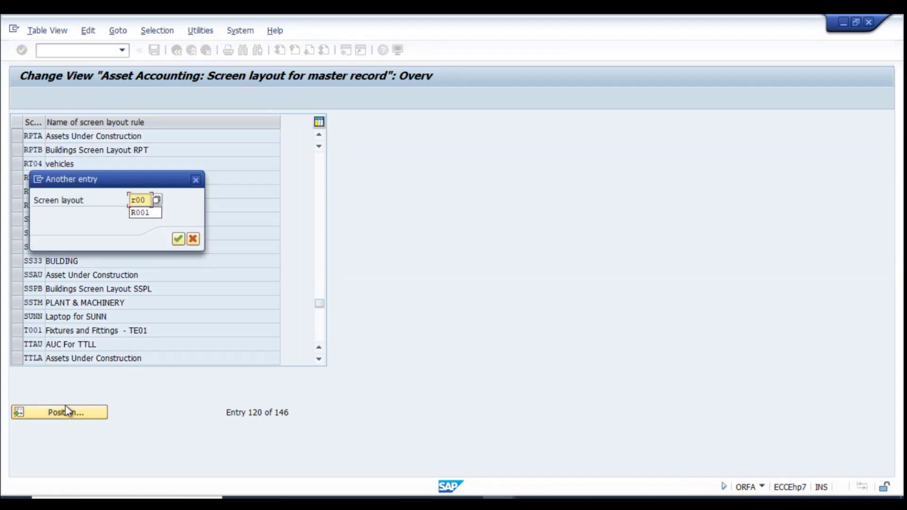
key(Return)
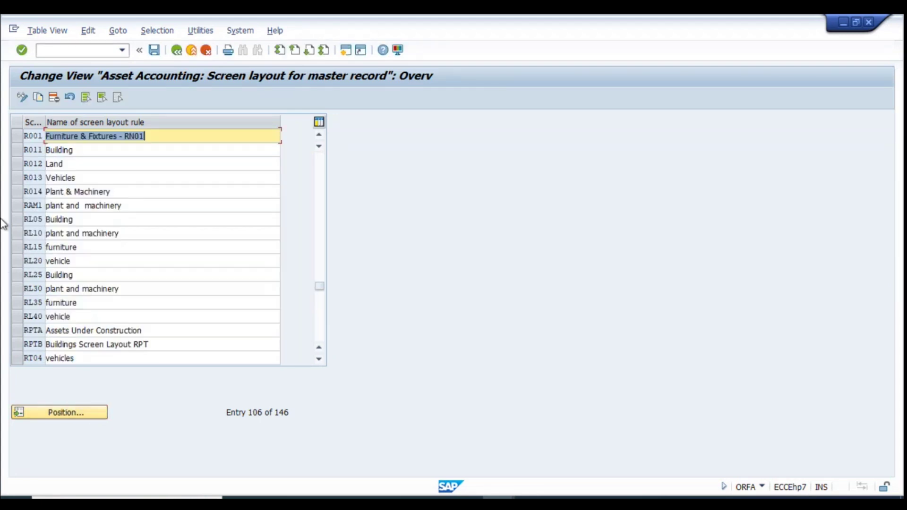
Leave the screen layout rules, view the Configurable Entry Screen for Creating Multiple Assets activity, and return to the IMG structure.
click(181, 49)
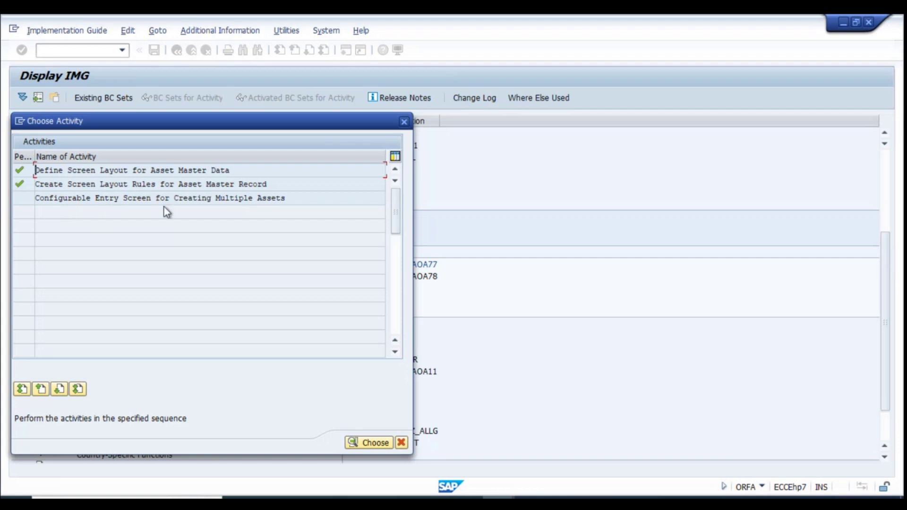
double_click(214, 199)
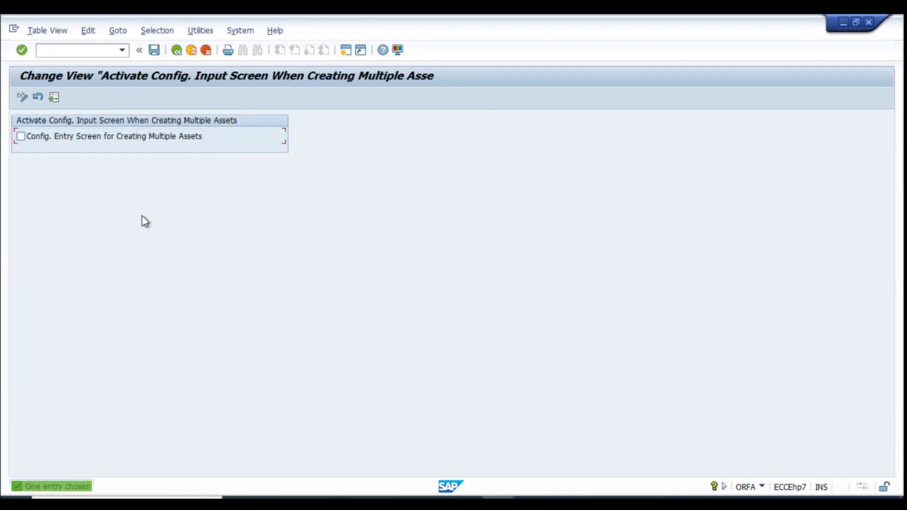
click(191, 50)
click(404, 121)
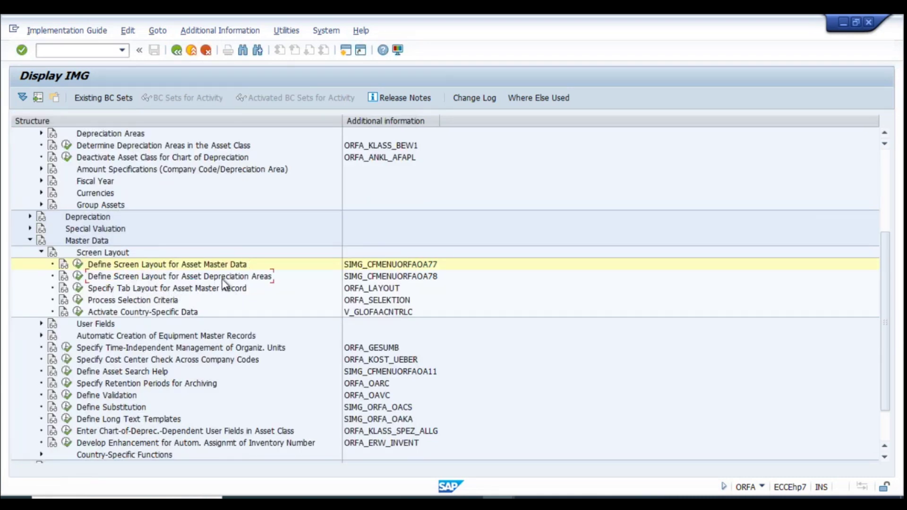
View the field group rules of layout 1000 in Define Screen Layout for Asset Depreciation Areas, and return to the IMG.
click(79, 277)
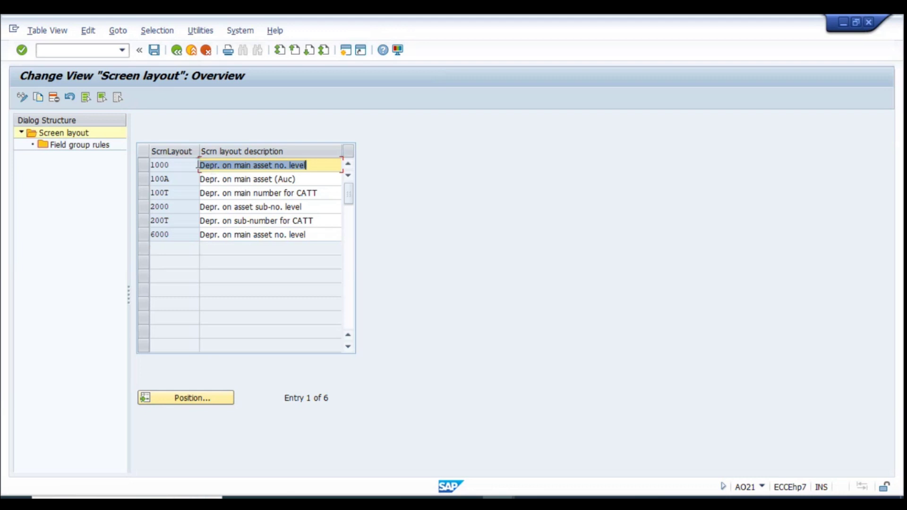
click(184, 163)
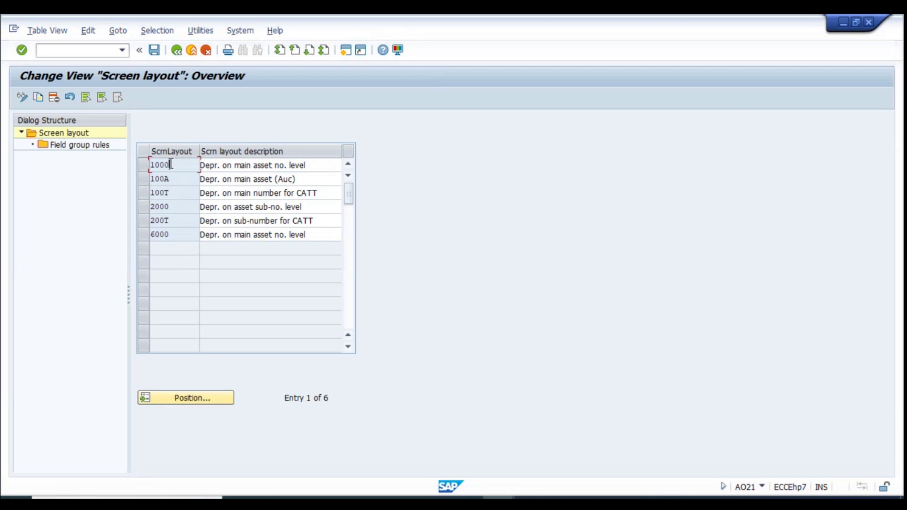
click(144, 165)
double_click(75, 144)
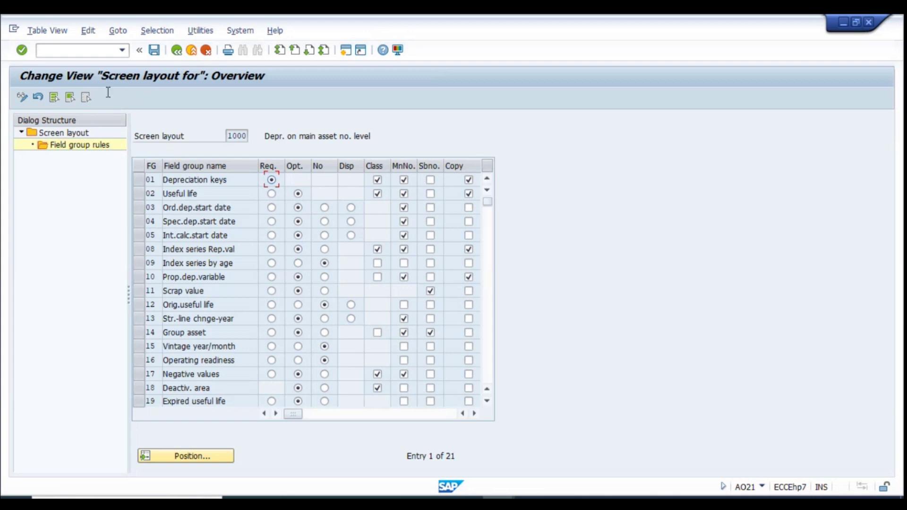
click(178, 50)
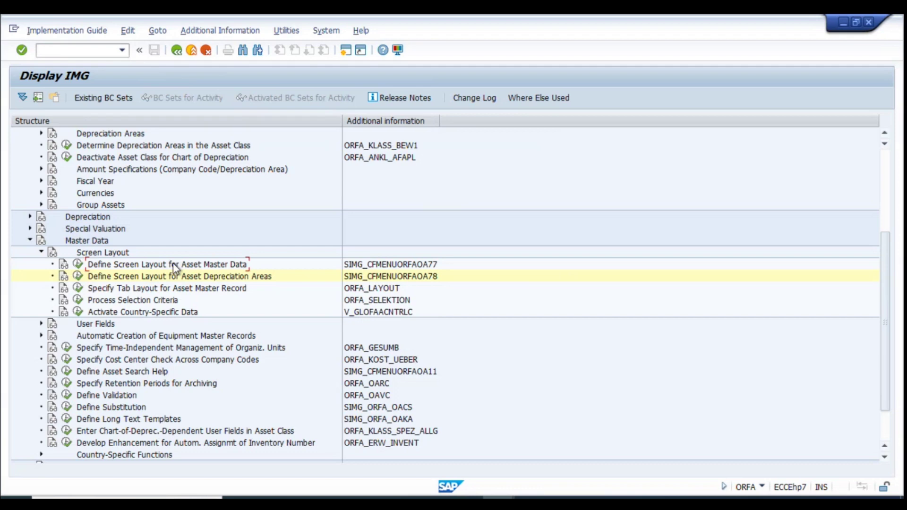
Start transaction AS01 in a new session and open the master data screen for asset class RN0101 in company code RN01.
click(346, 50)
text(as)
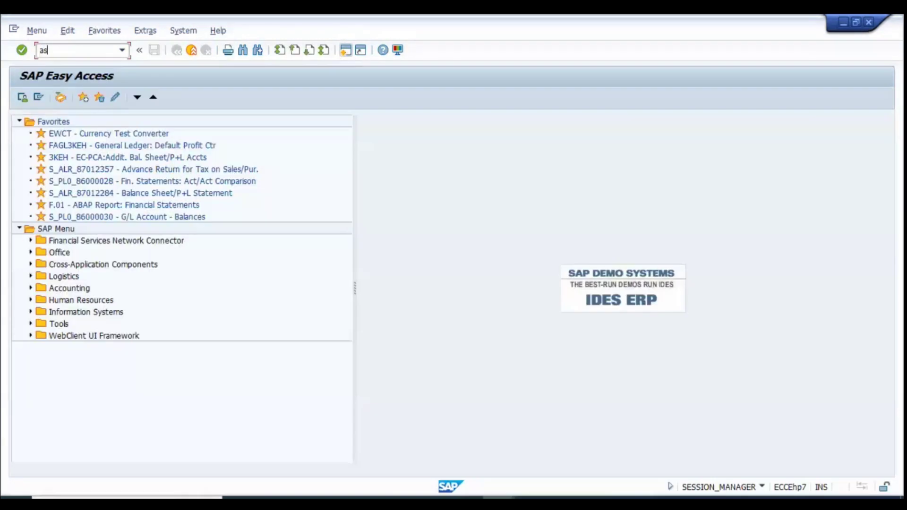
text(01)
key(Return)
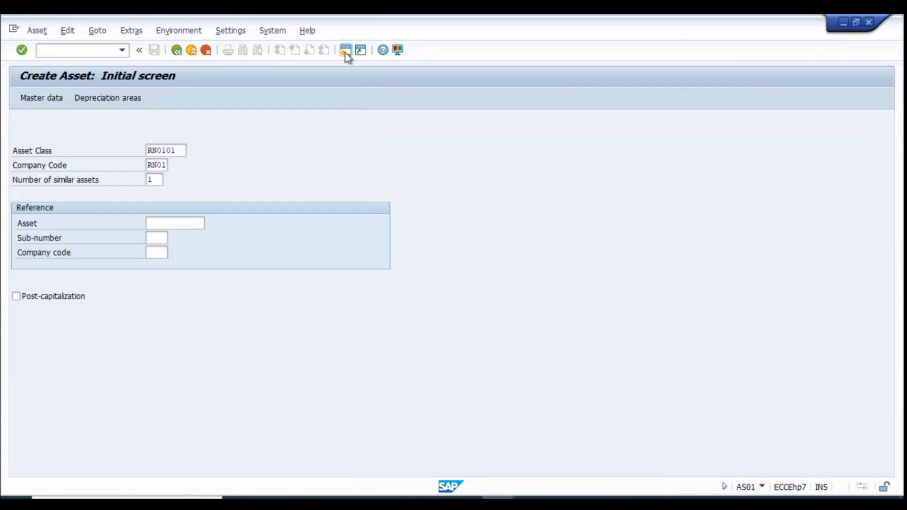
key(Return)
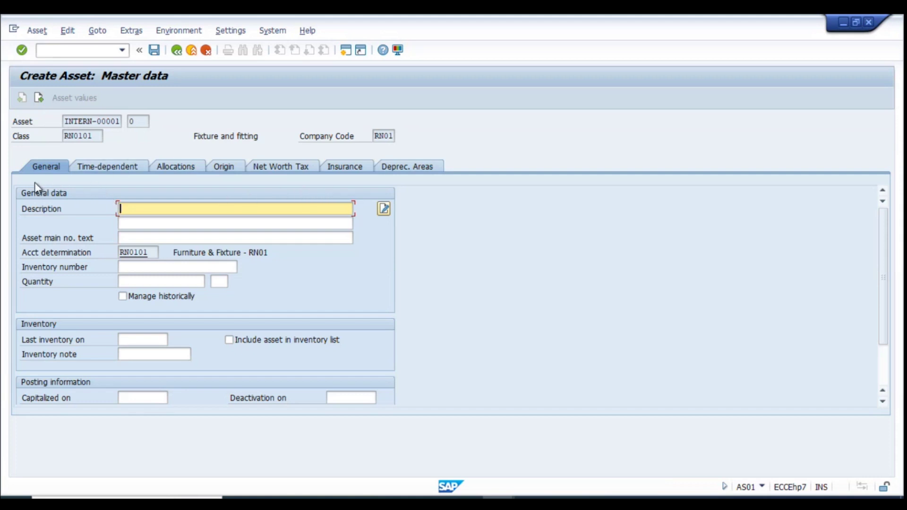
Compare the asset master screen with the IMG's screen layout activities and open Define Screen Layout for Asset Depreciation Areas.
key(alt+Tab)
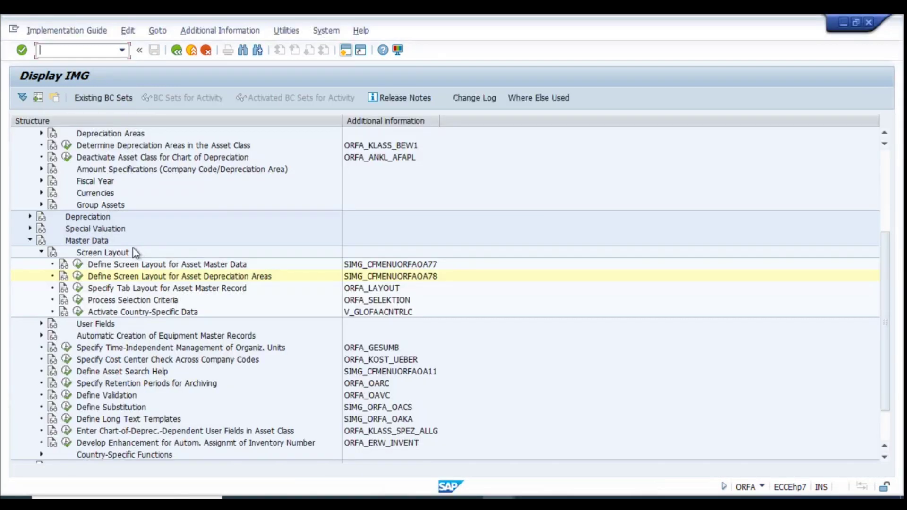
click(152, 265)
key(alt+Tab)
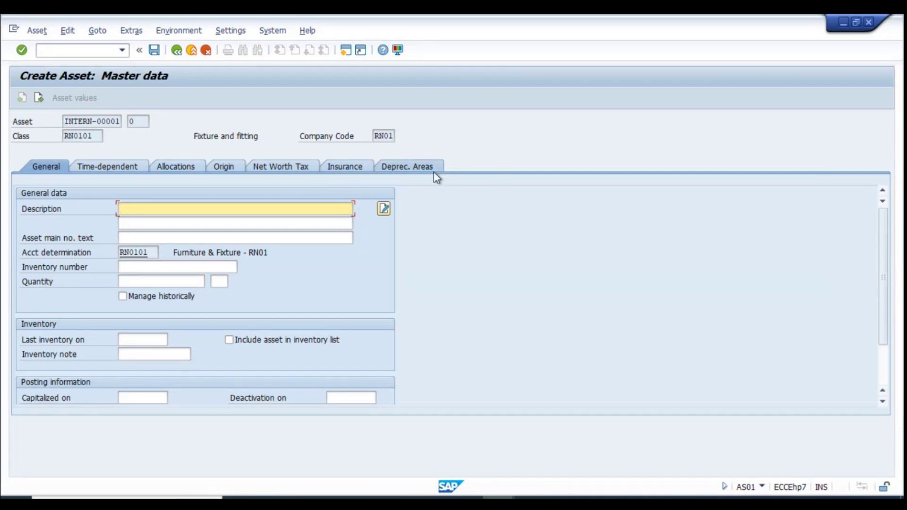
key(alt+Tab)
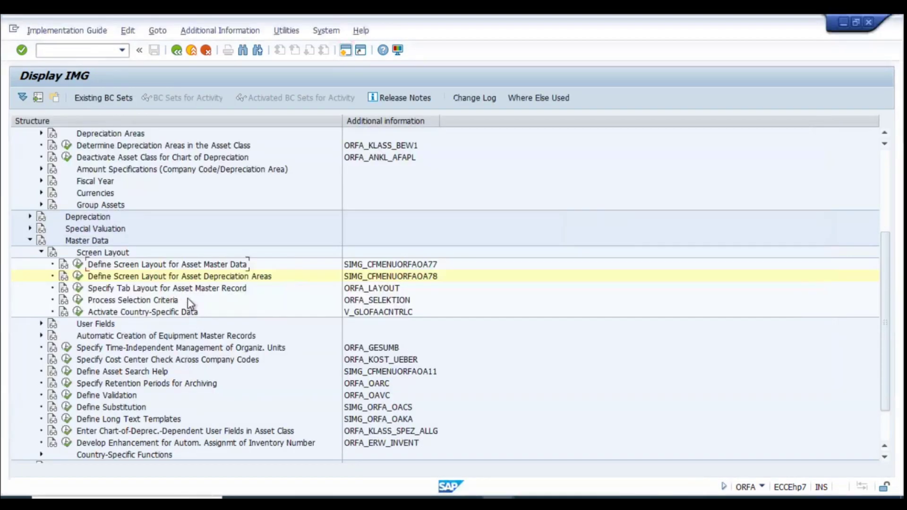
click(182, 282)
click(77, 276)
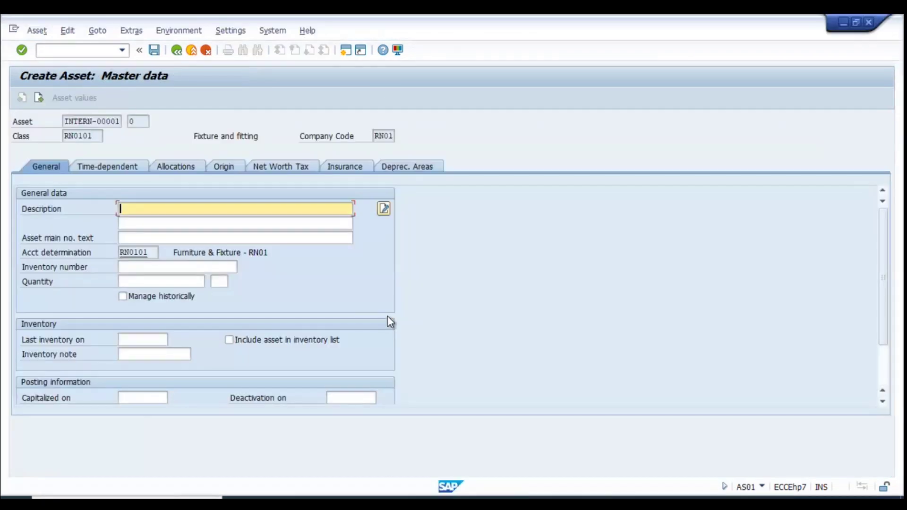
Enter vd as the new asset's description and check which depreciation key fields can be edited in its depreciation areas.
text(vd)
click(405, 168)
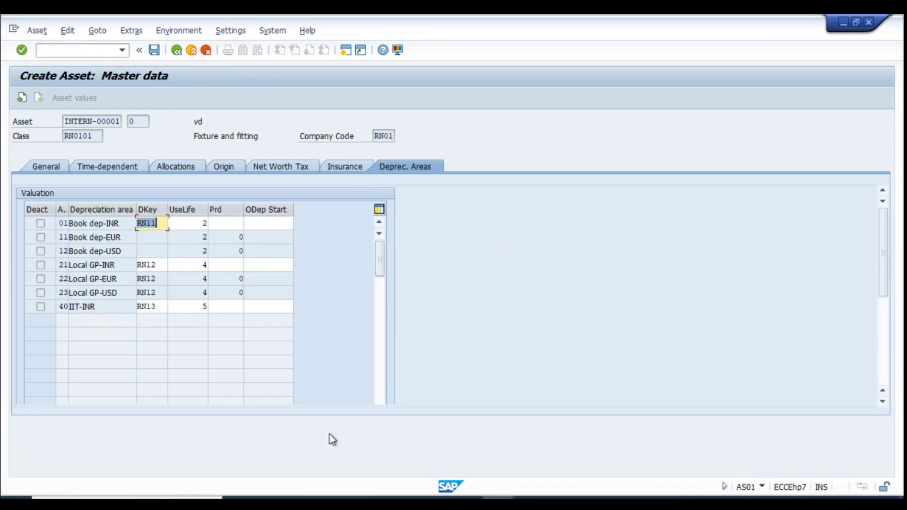
click(149, 238)
click(155, 251)
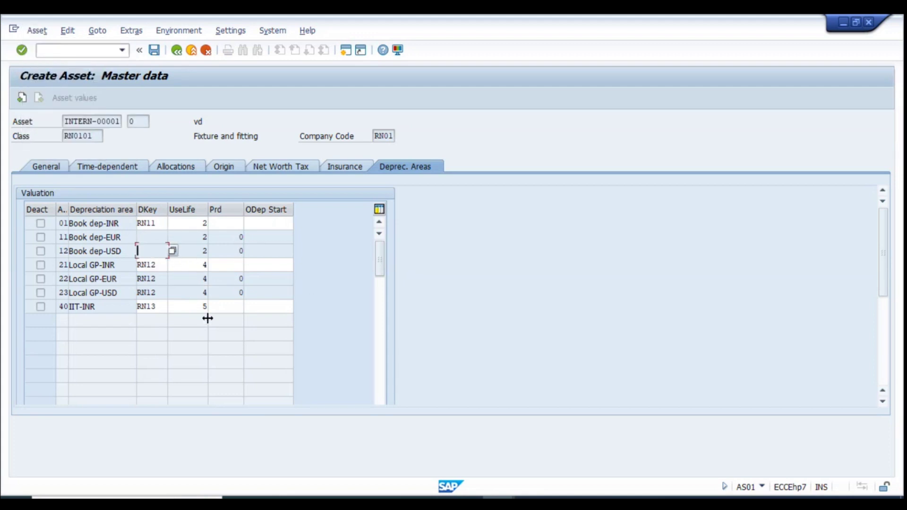
click(153, 280)
click(156, 238)
Switch to the depreciation area screen layout session and open the field group rules of layout 1000.
key(alt+Tab)
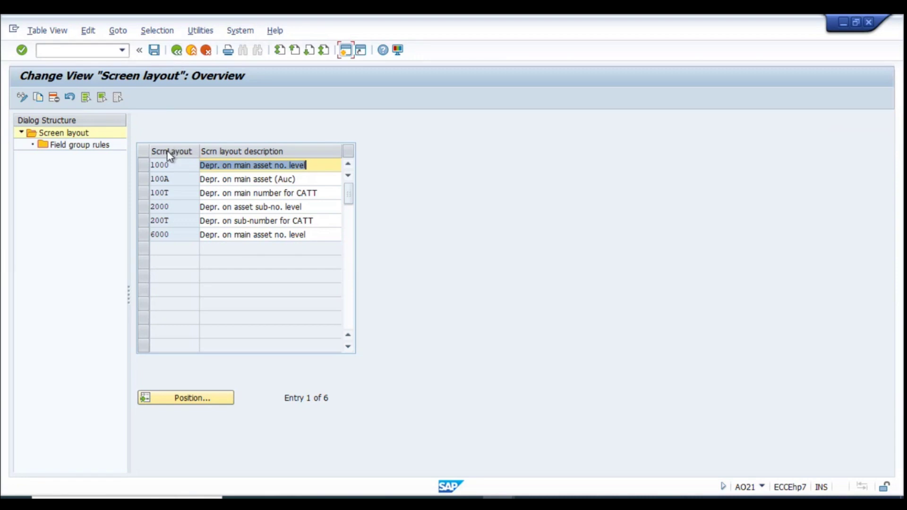
click(144, 165)
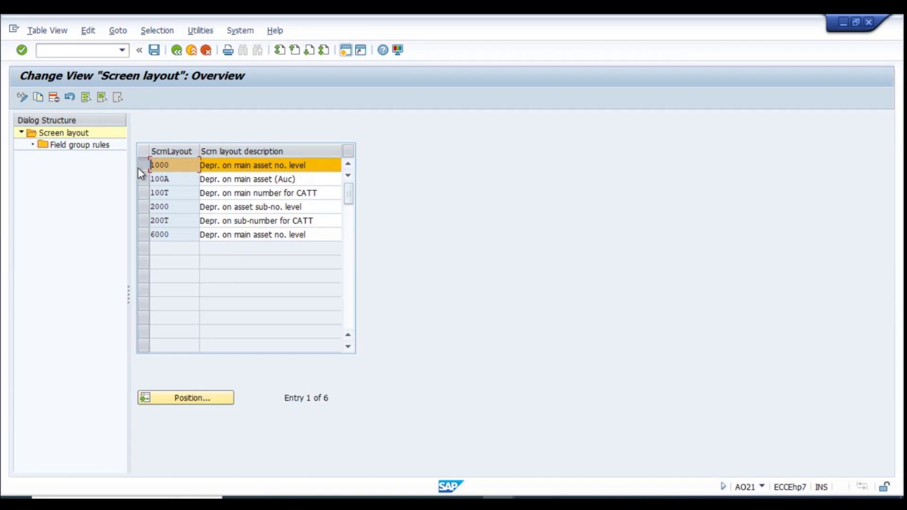
double_click(59, 146)
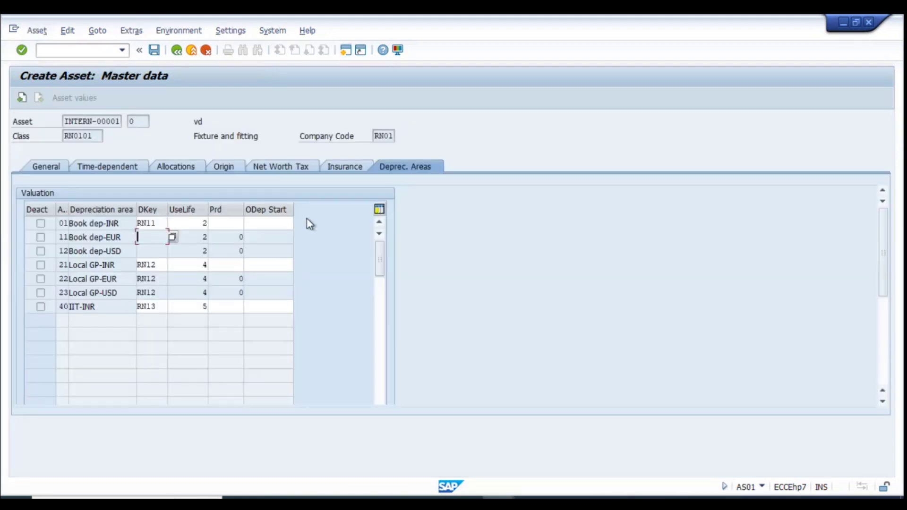
Try to clear the depreciation key of area 01 Book dep-INR in the new asset's master data.
double_click(163, 225)
key(Delete)
key(Tab)
key(Return)
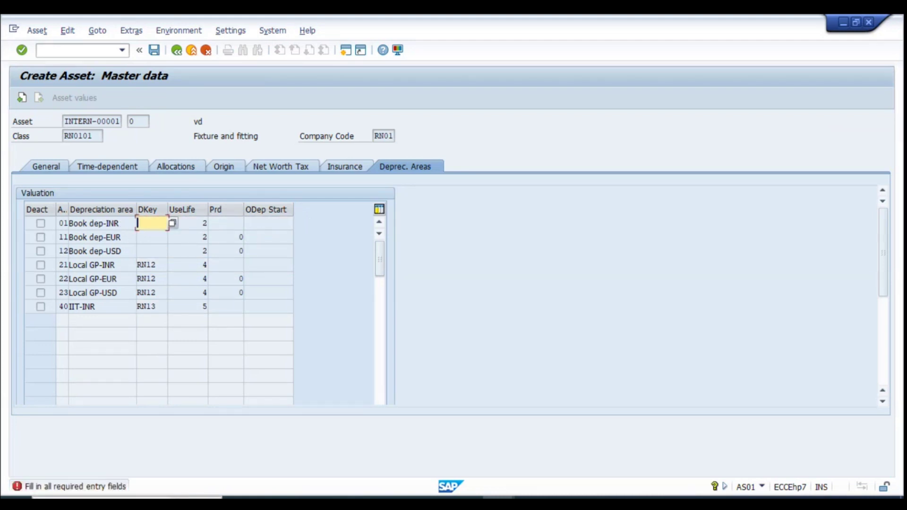
click(157, 236)
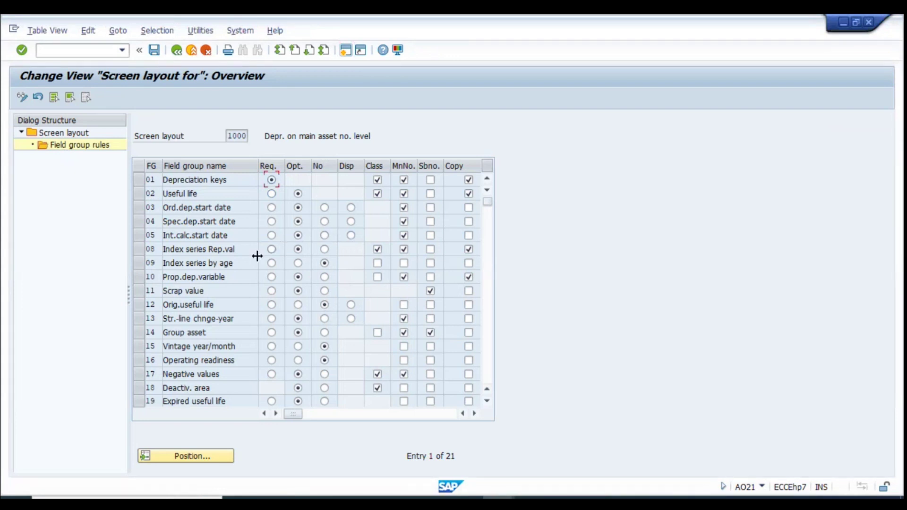
Examine the remaining field group rules of layout 1000 and leave the screen layout activity for the IMG structure.
scroll(198, 371, down, 2)
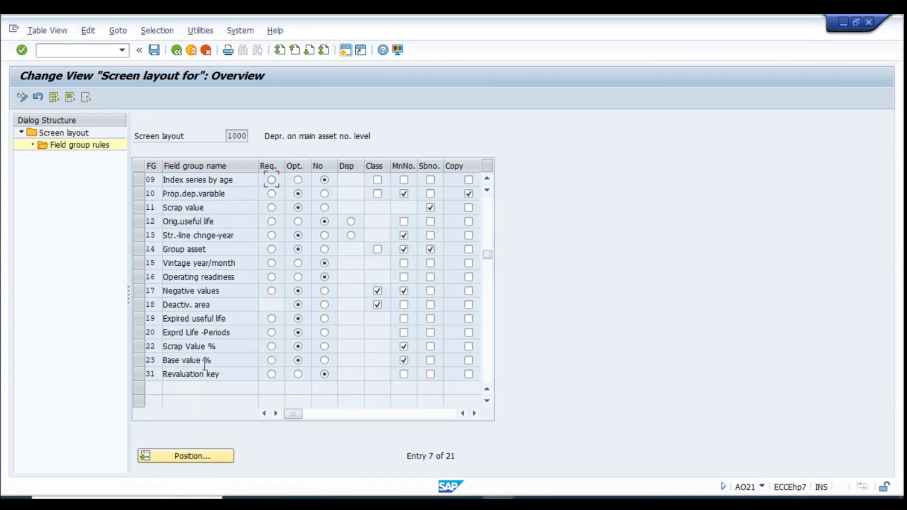
scroll(203, 367, down, 2)
scroll(209, 365, up, 4)
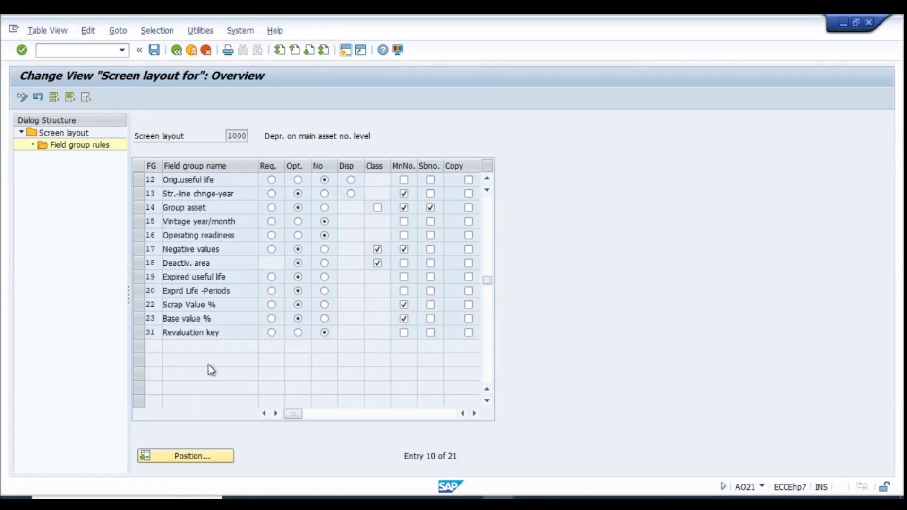
click(346, 49)
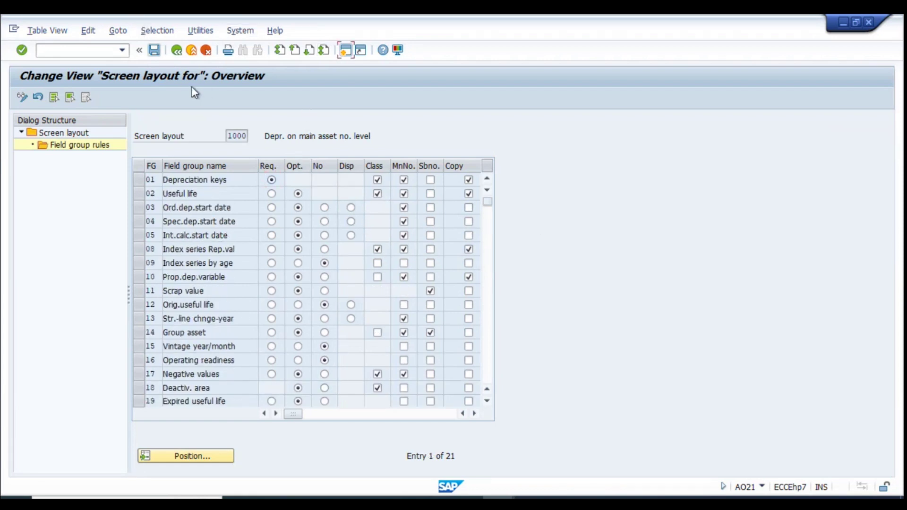
click(177, 50)
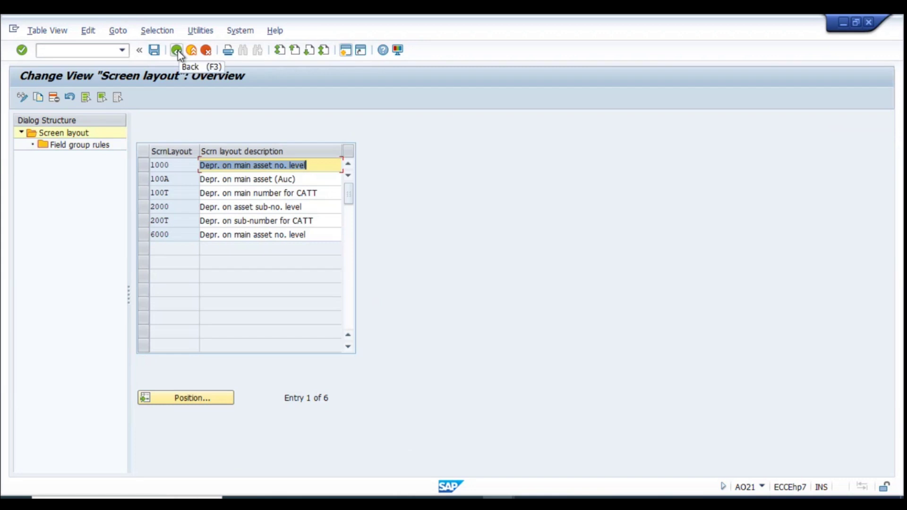
click(176, 50)
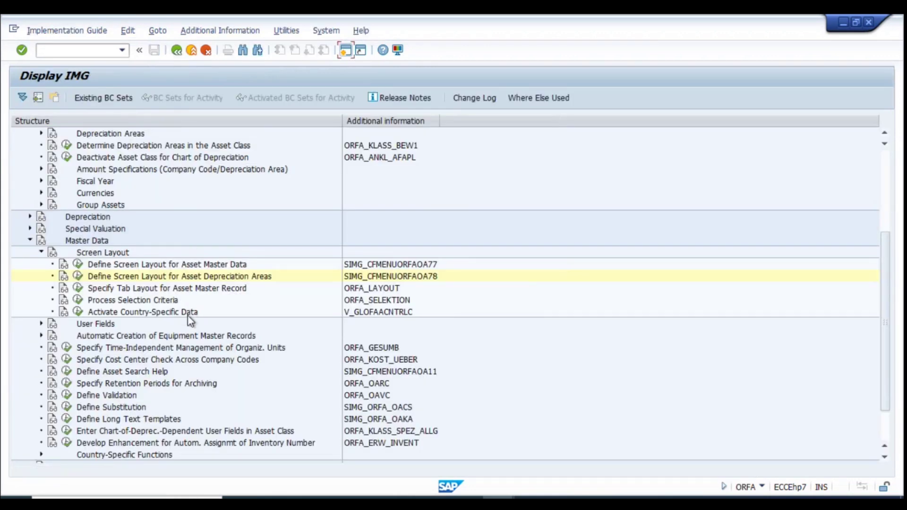
Open Determine Depreciation Areas in the Asset Class and position the asset class list at rn0101.
scroll(183, 360, up, 2)
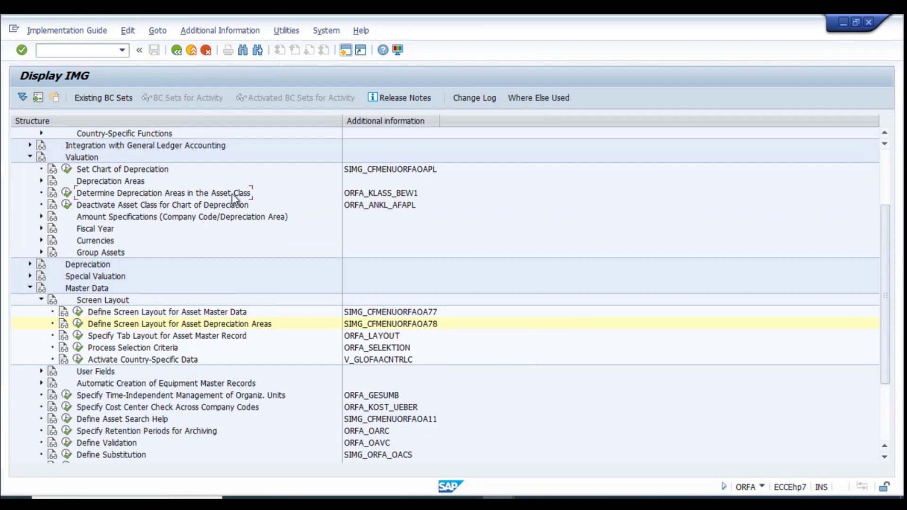
click(67, 194)
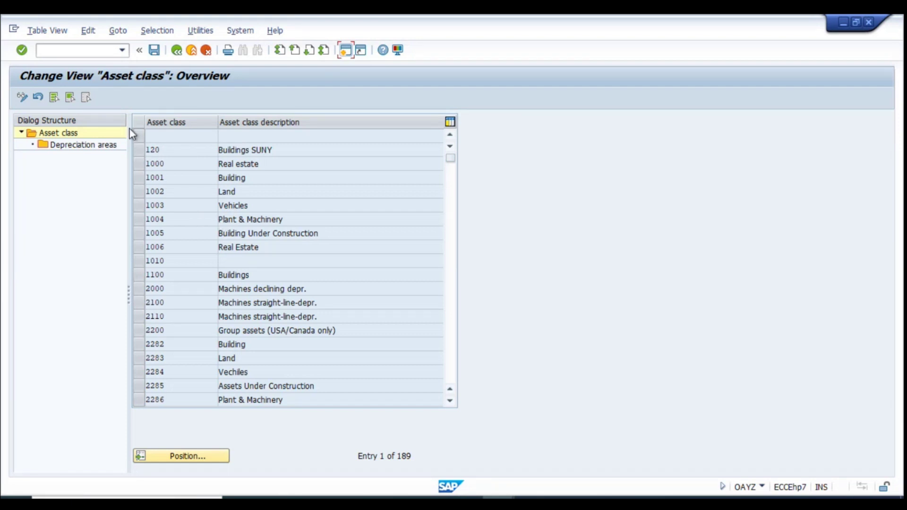
click(203, 456)
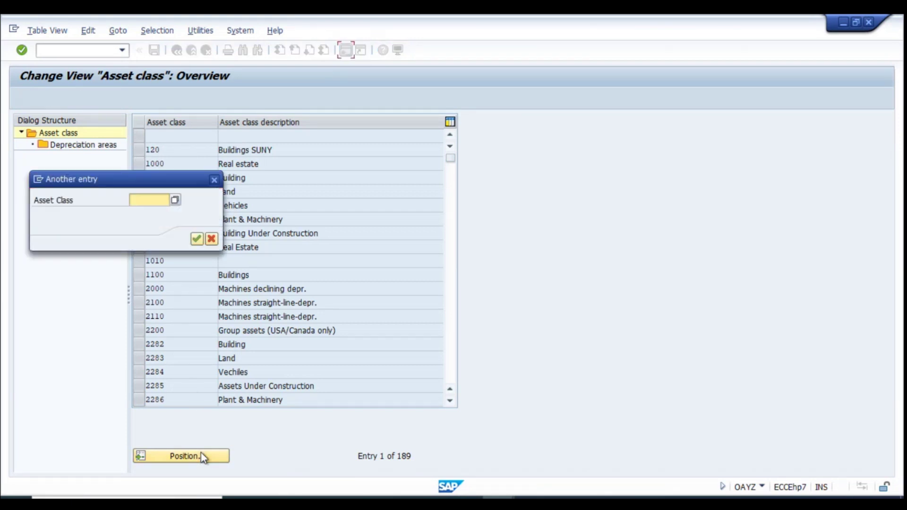
text(r)
key(Down)
key(Down)
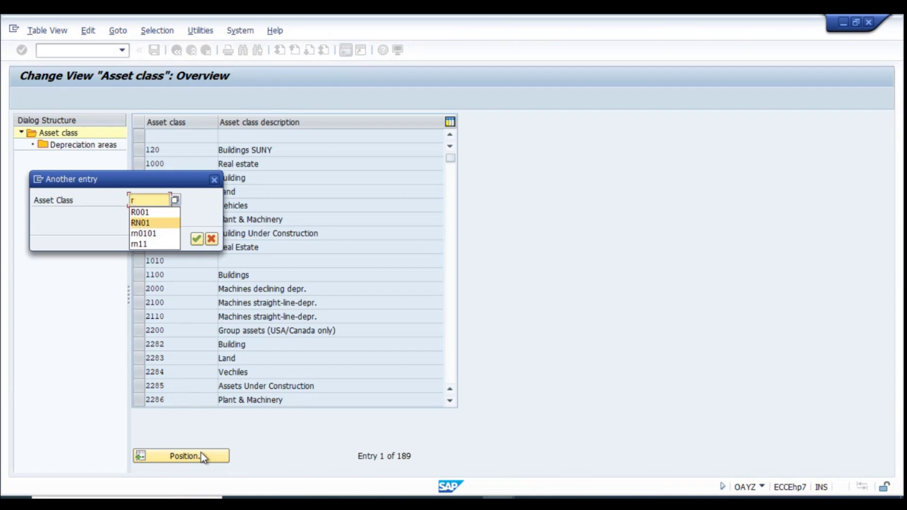
key(Down)
key(Return)
key(Return)
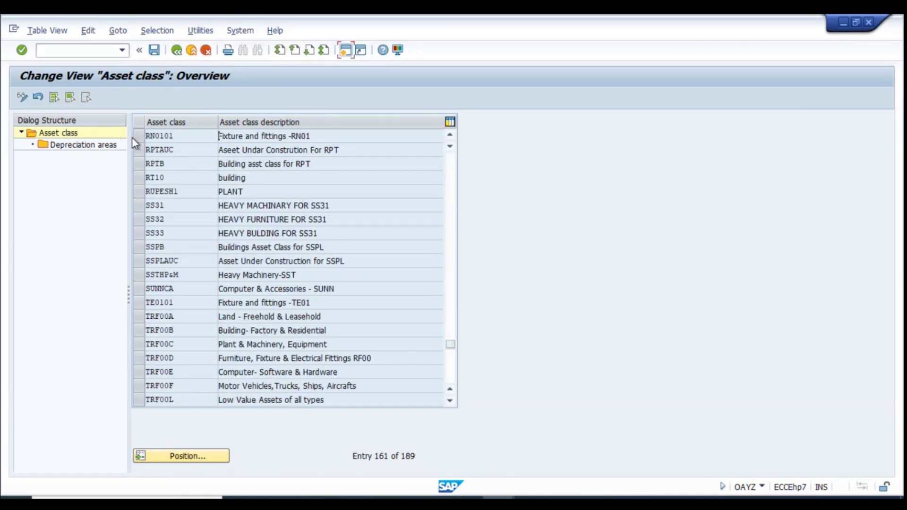
Open the depreciation areas of asset class RN0101 and deactivate area 01 Book dep-INR.
click(138, 137)
double_click(73, 145)
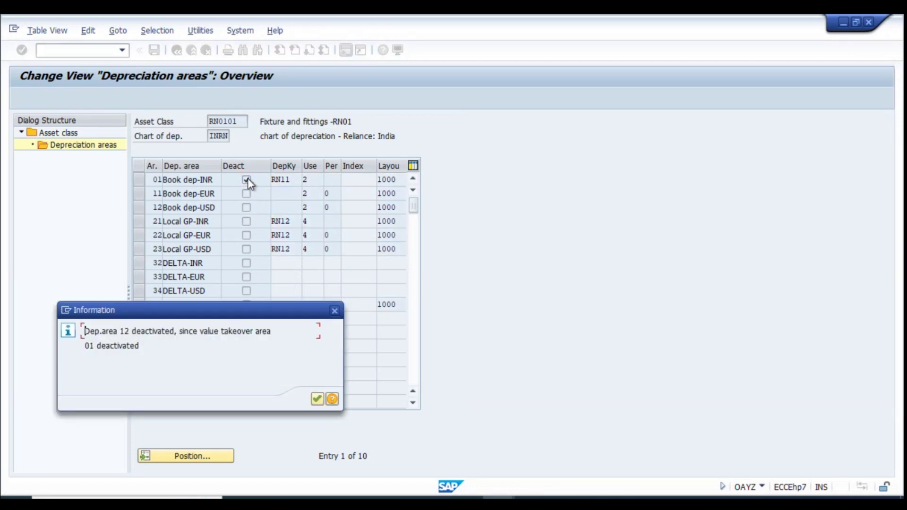
key(Return)
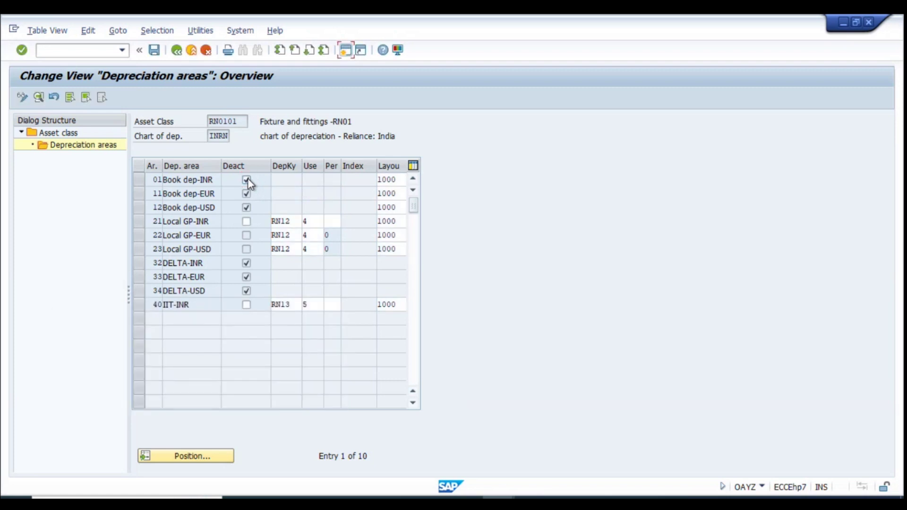
Reactivate depreciation area 01 Book dep-INR, and deactivate it again along with its dependent areas.
click(243, 180)
key(Return)
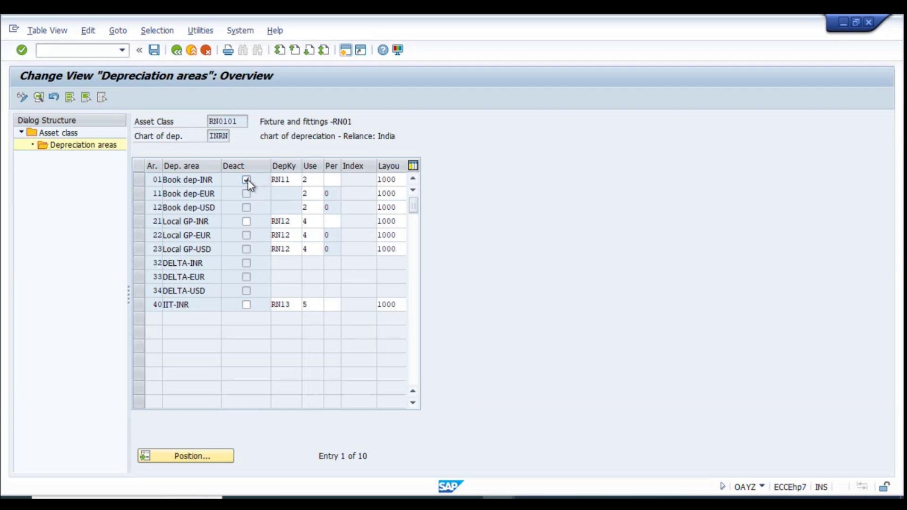
key(Return)
key(Return)
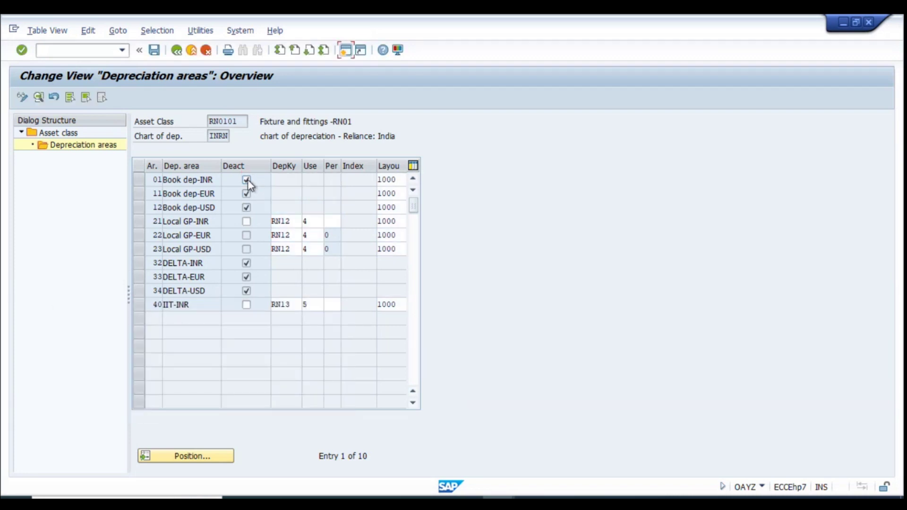
Reactivate depreciation area 01 Book dep-INR of asset class RN0101 along with its dependent areas, and save the change.
click(246, 194)
click(246, 180)
key(Return)
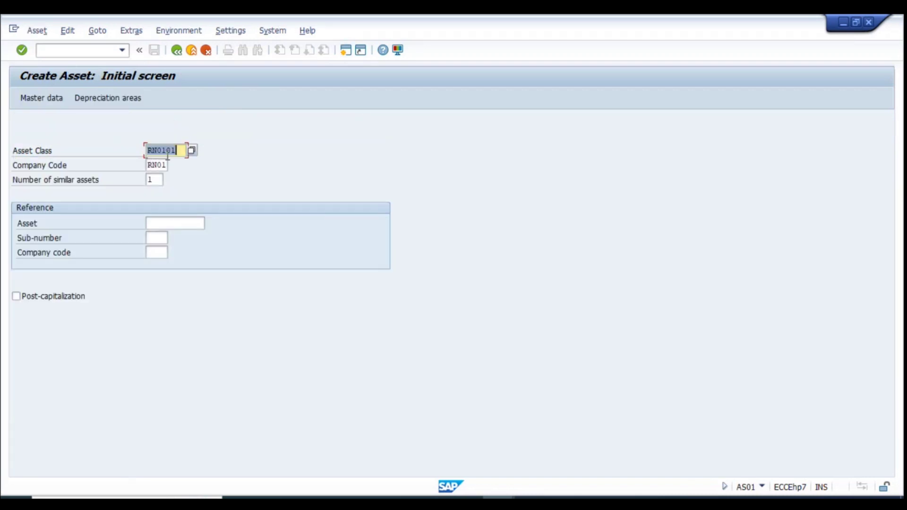
Start creating an asset in class RN0101 for company code RN01, described as Bangalore Office Sofa set.
key(Return)
click(173, 208)
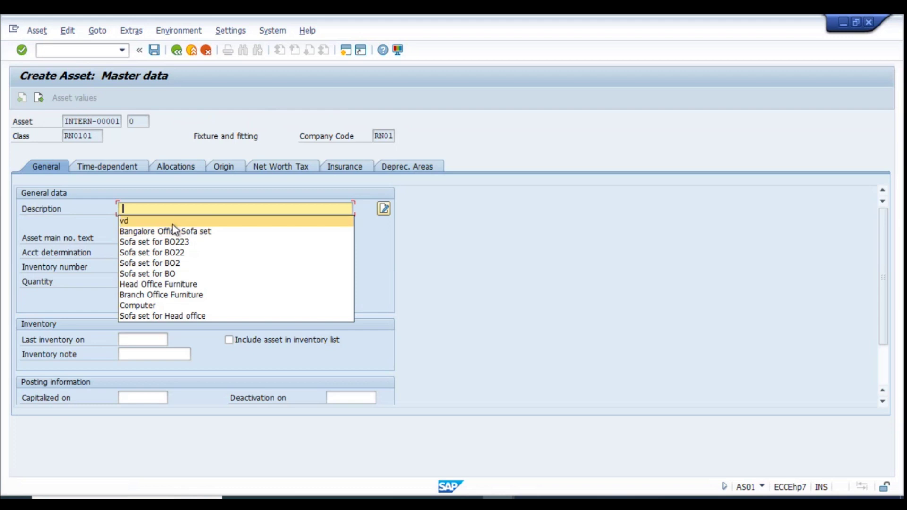
click(176, 231)
key(Return)
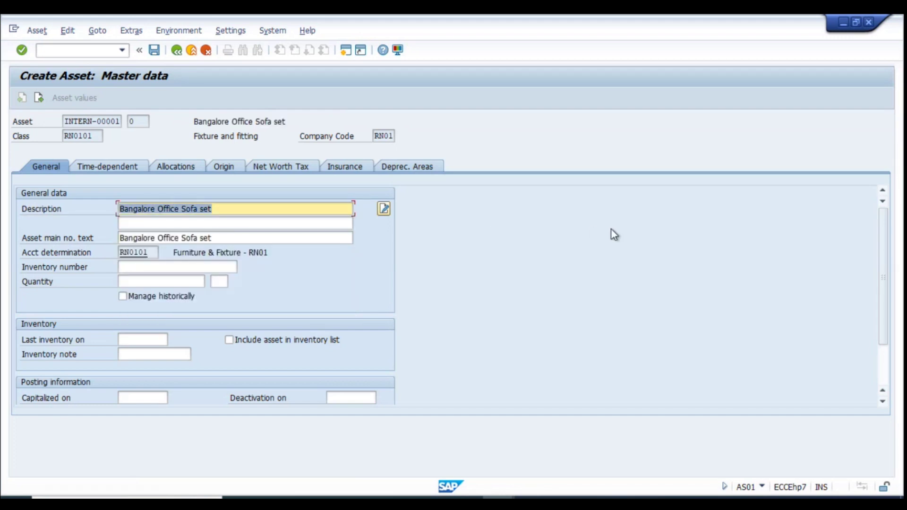
In the asset's time-dependent data, assign cost center I0010 from the list of cost centers.
click(84, 166)
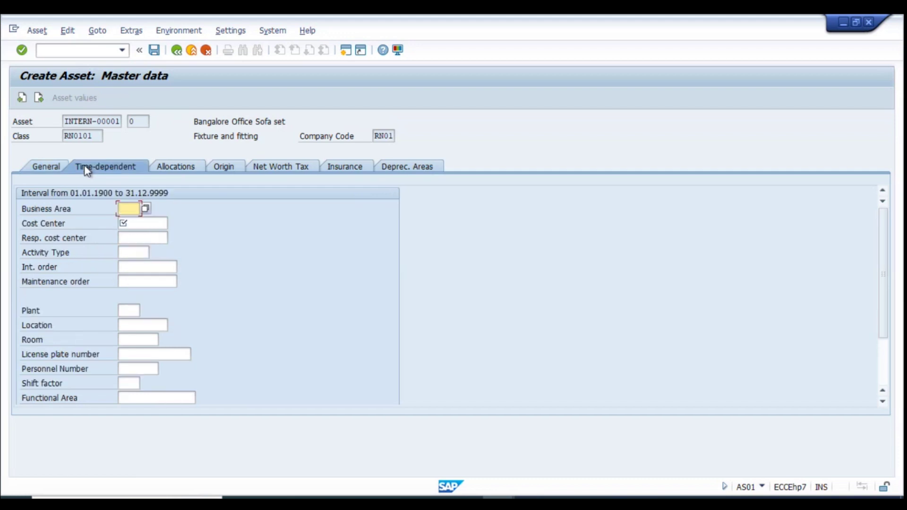
click(143, 238)
click(143, 225)
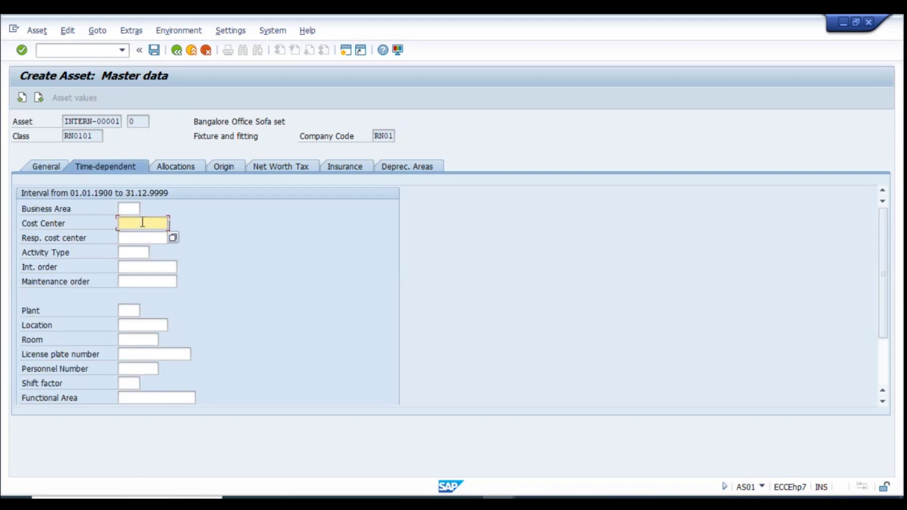
click(173, 223)
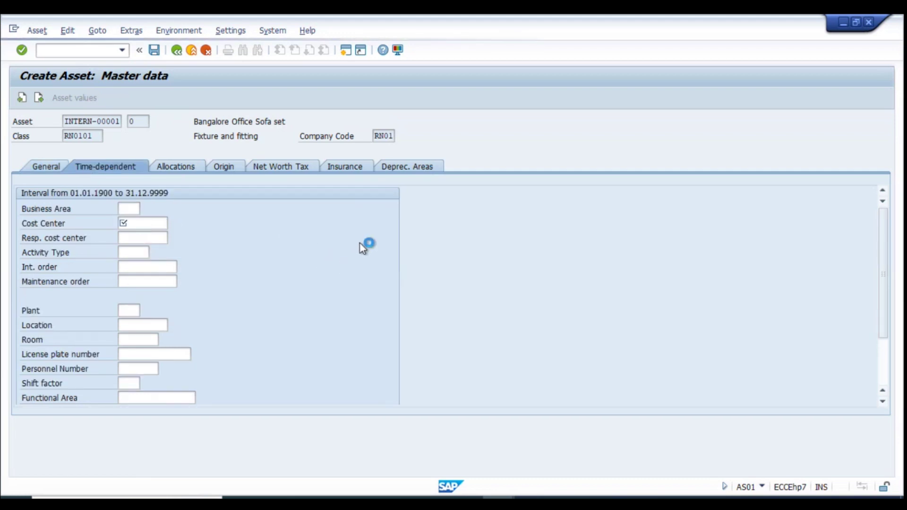
click(480, 471)
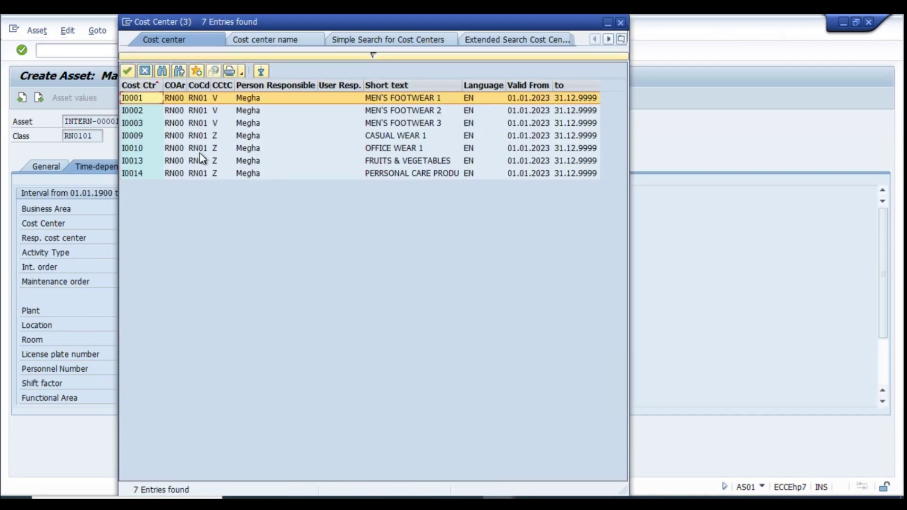
click(134, 162)
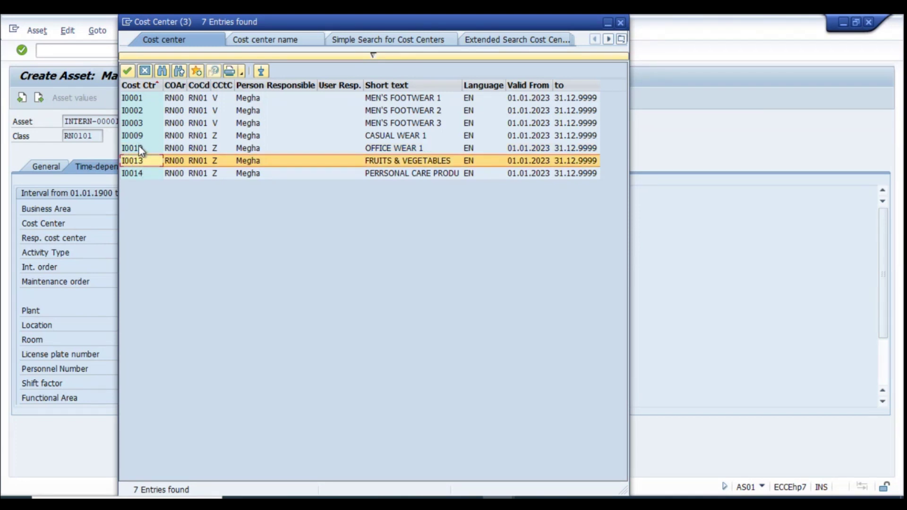
double_click(140, 147)
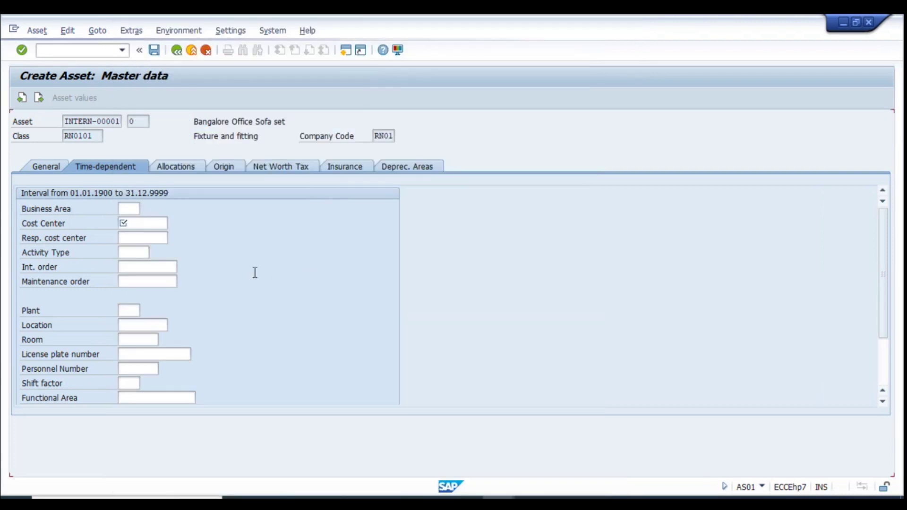
key(Return)
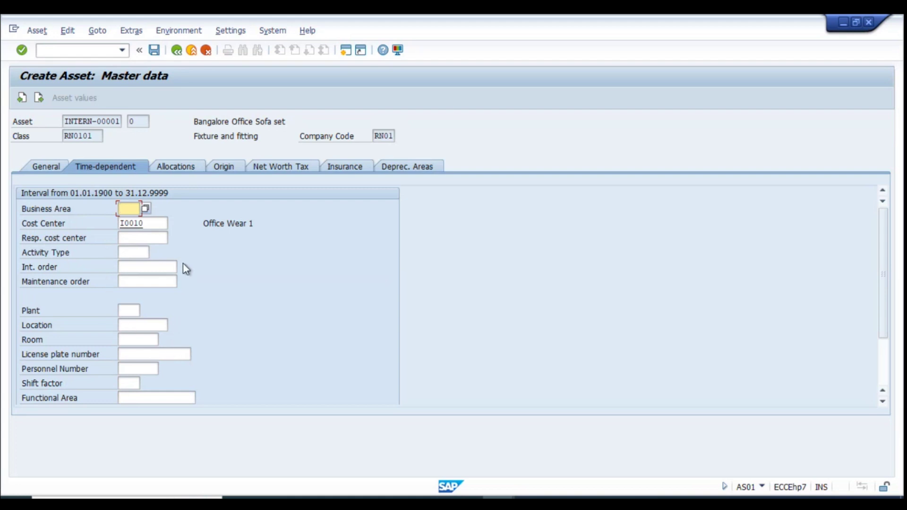
Look over the four evaluation group fields in the new asset's allocations data.
click(199, 174)
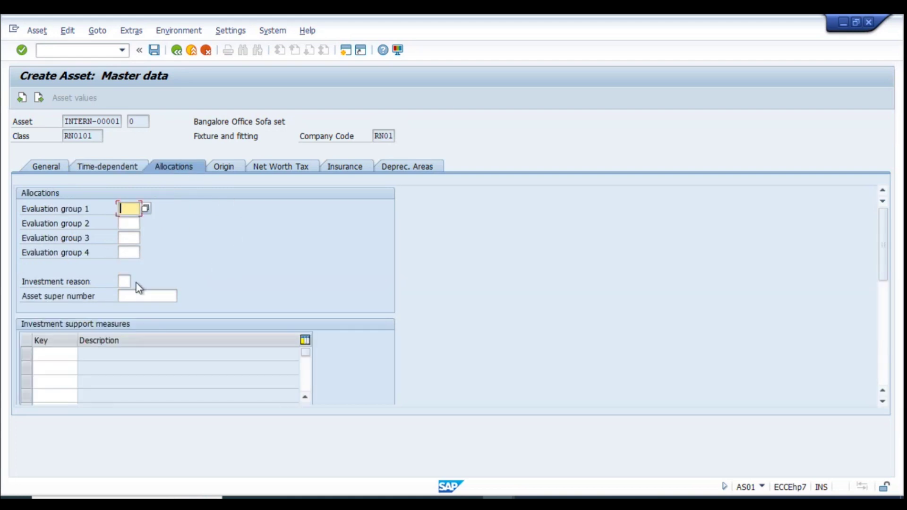
click(120, 226)
click(125, 254)
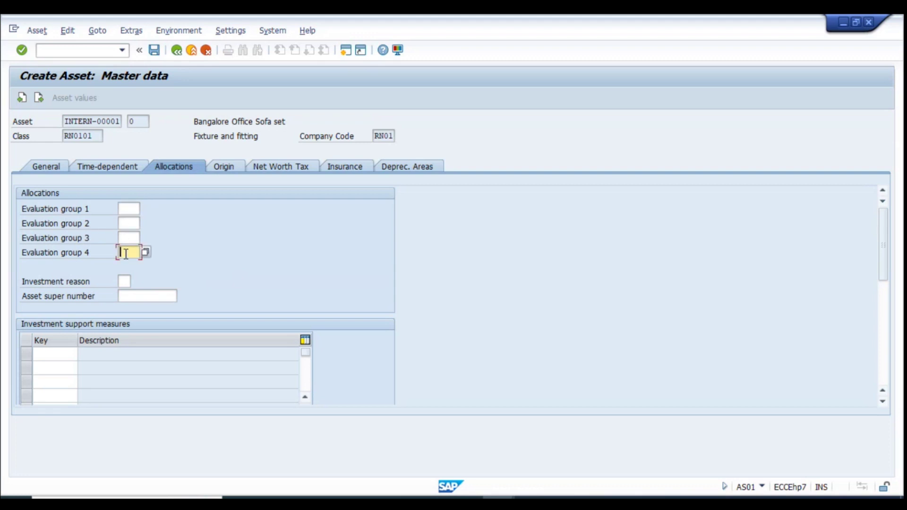
click(128, 223)
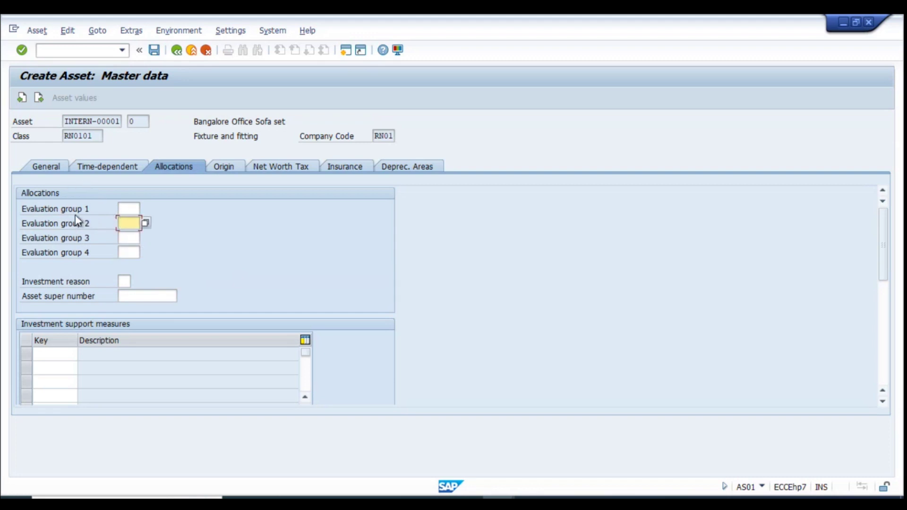
click(127, 208)
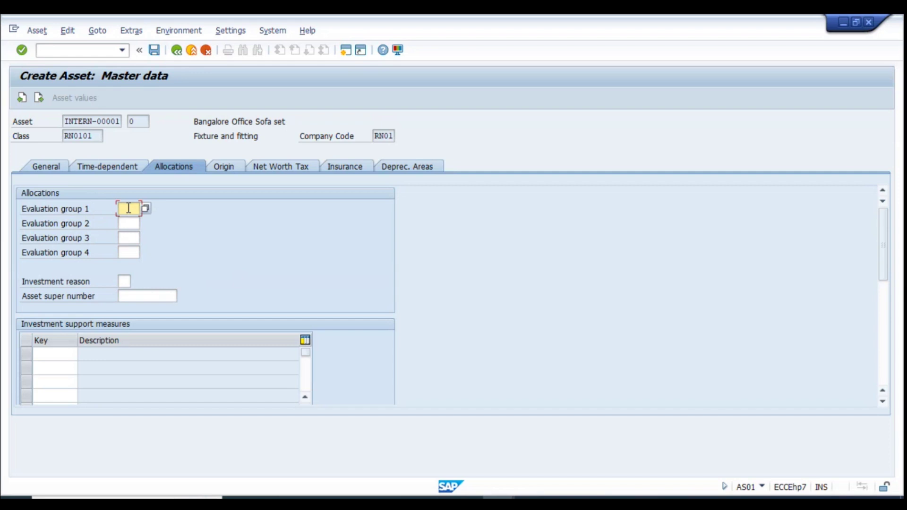
Switch to the asset class depreciation areas view and leave it for the IMG structure.
key(alt+Tab)
key(alt+Tab)
key(alt+Tab)
key(alt+Tab)
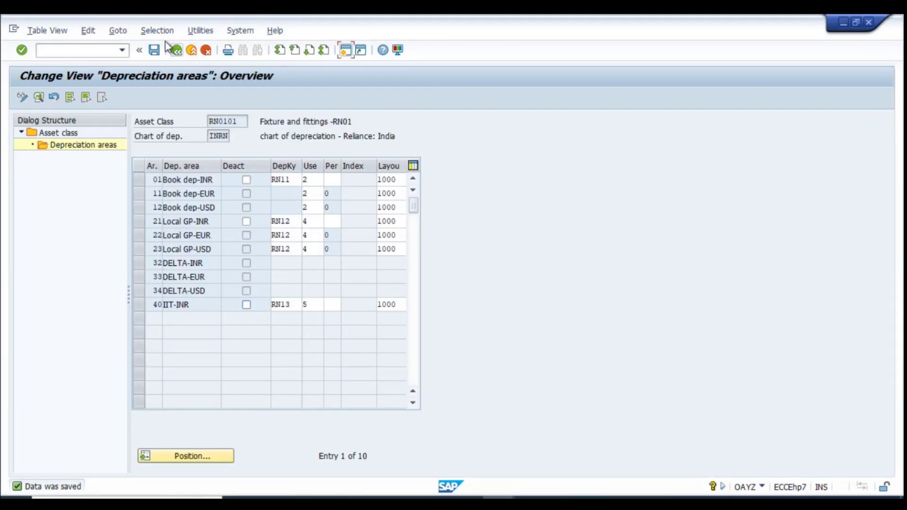
click(177, 51)
click(180, 52)
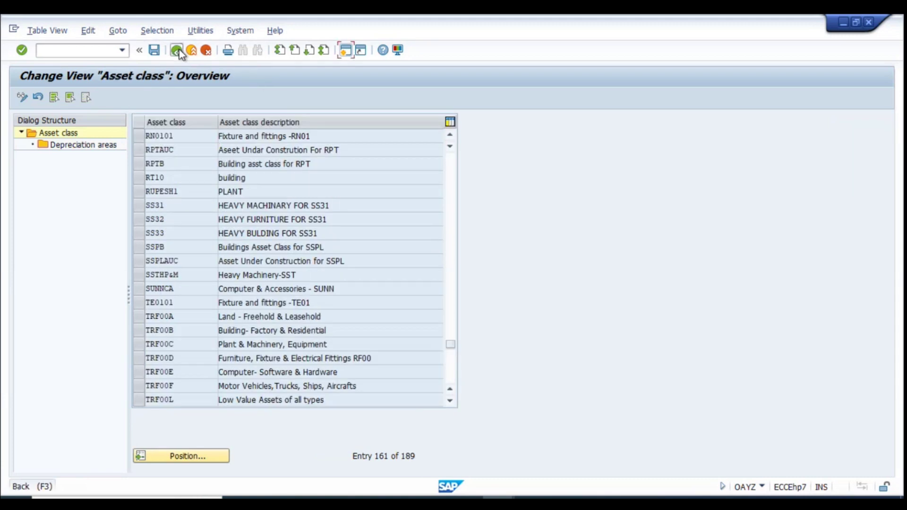
Expand User Fields under Master Data in the IMG and locate the 4-character and 8-character evaluation group activities.
scroll(175, 350, down, 2)
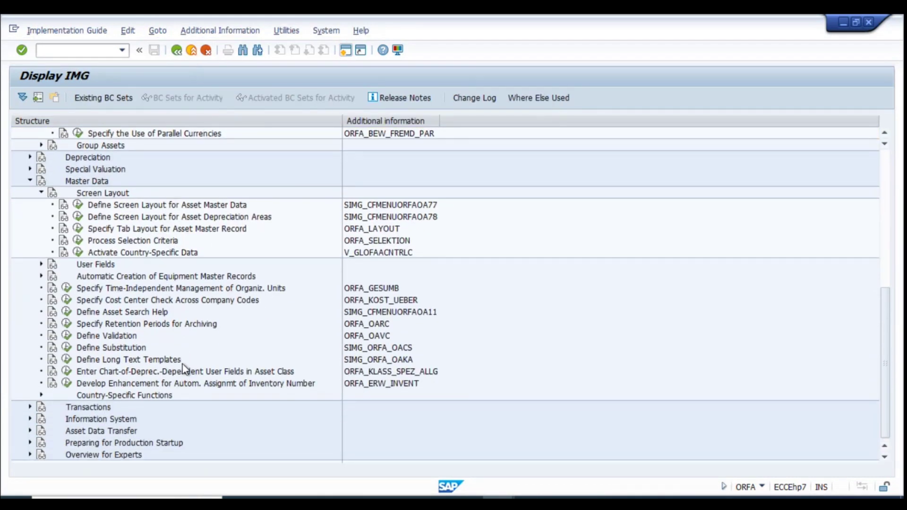
scroll(183, 367, up, 1)
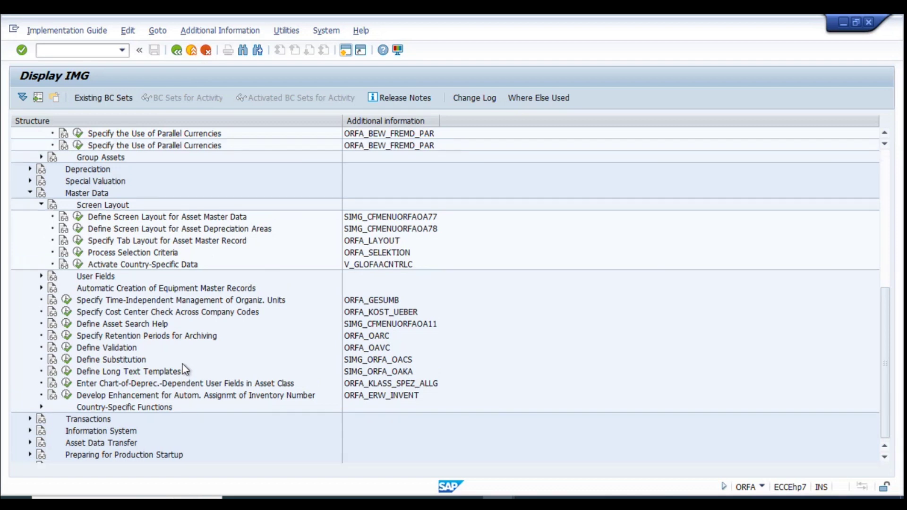
scroll(183, 368, up, 2)
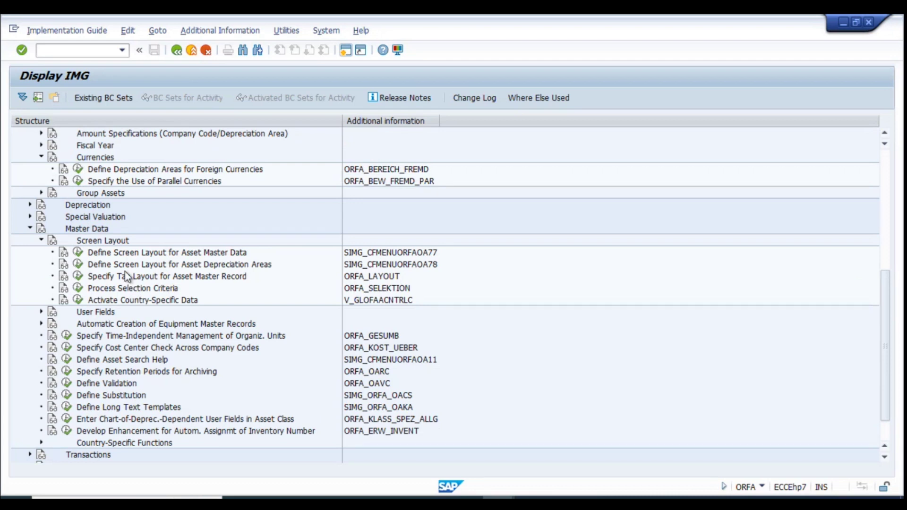
click(127, 255)
click(96, 314)
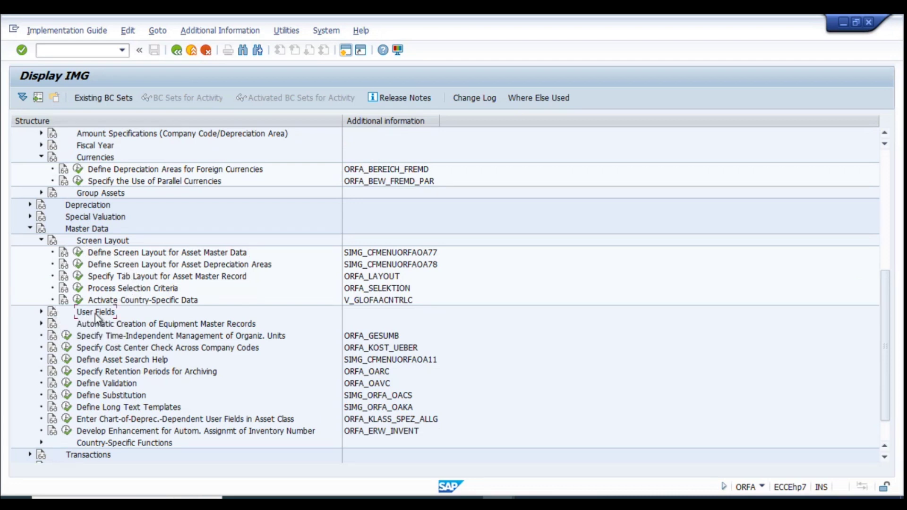
click(42, 313)
scroll(226, 305, down, 2)
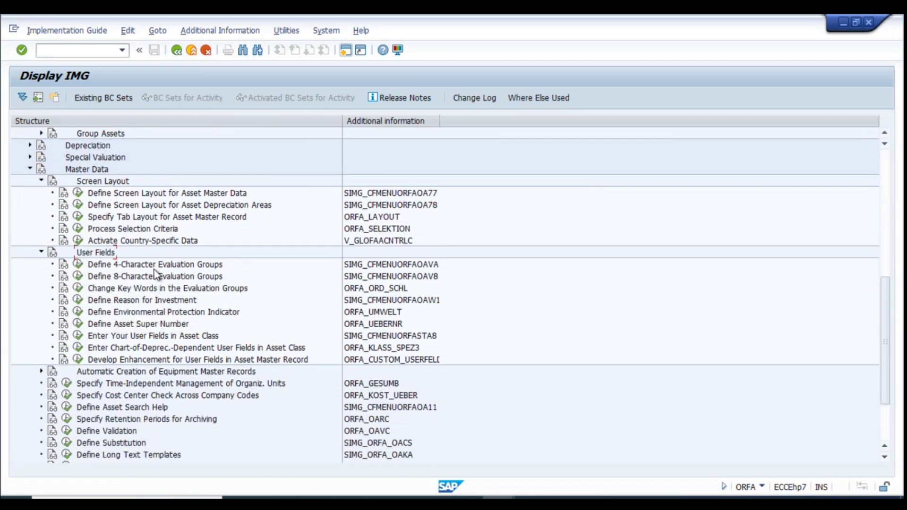
click(102, 265)
click(135, 279)
Switch back to the asset being created and view the possible entries for Evaluation group 1, choosing none.
key(alt+Tab)
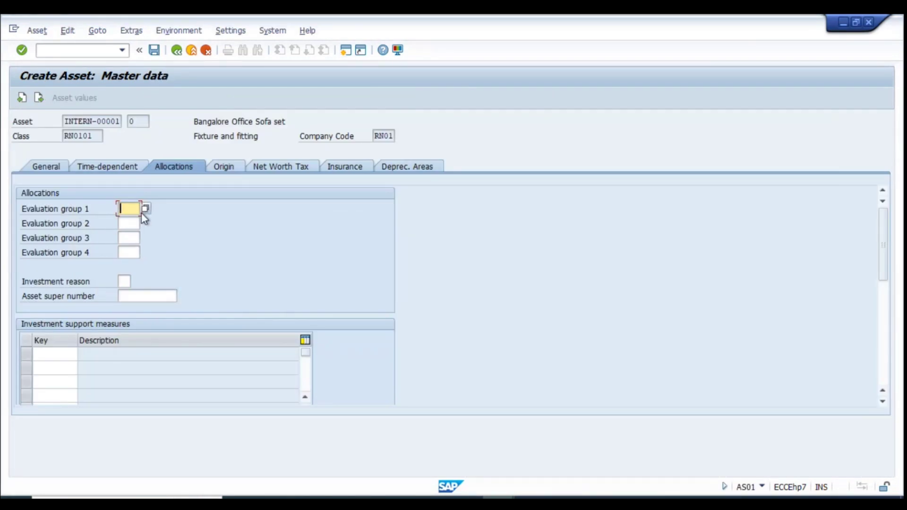
click(146, 208)
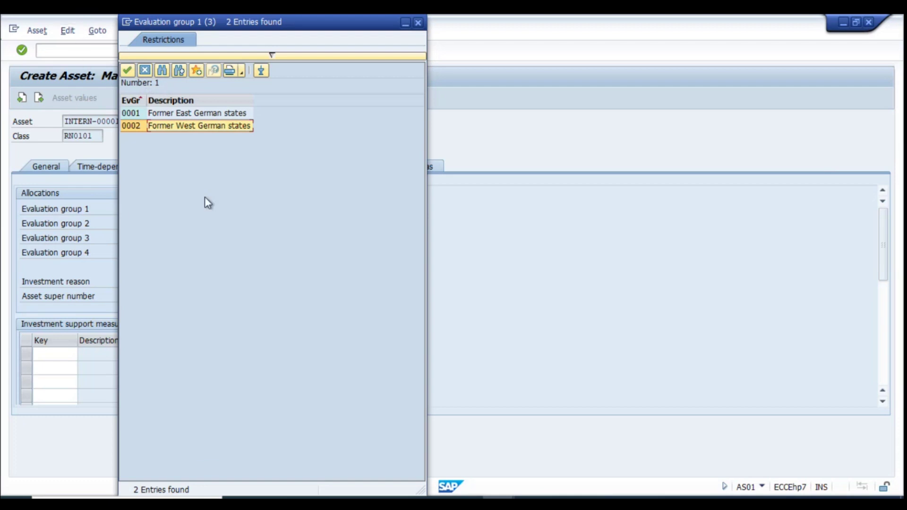
click(145, 71)
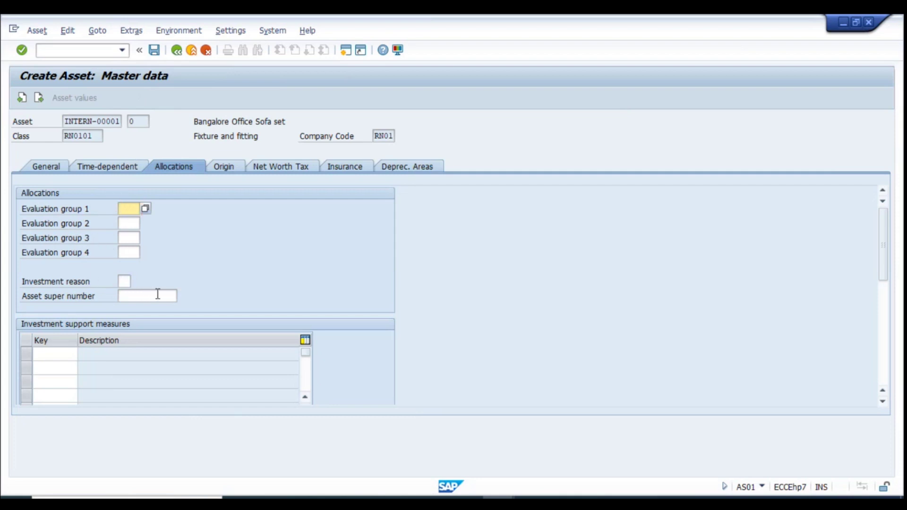
Open Define 4-Character Evaluation Groups in the IMG and review the defined evaluation groups.
key(alt+Tab)
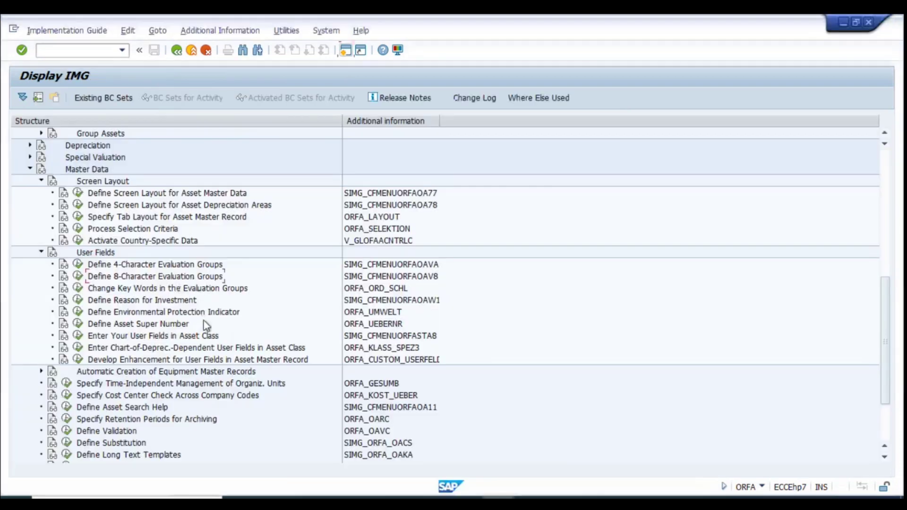
click(109, 255)
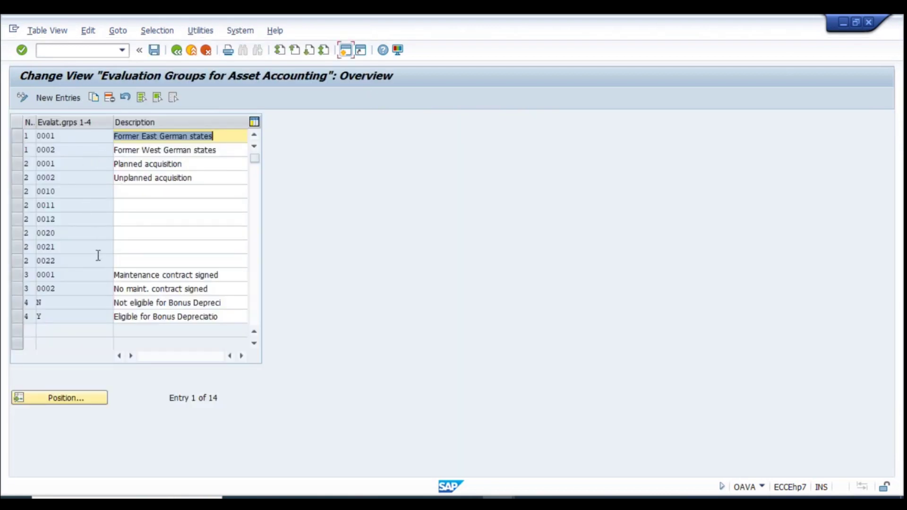
scroll(92, 312, down, 1)
scroll(93, 310, up, 1)
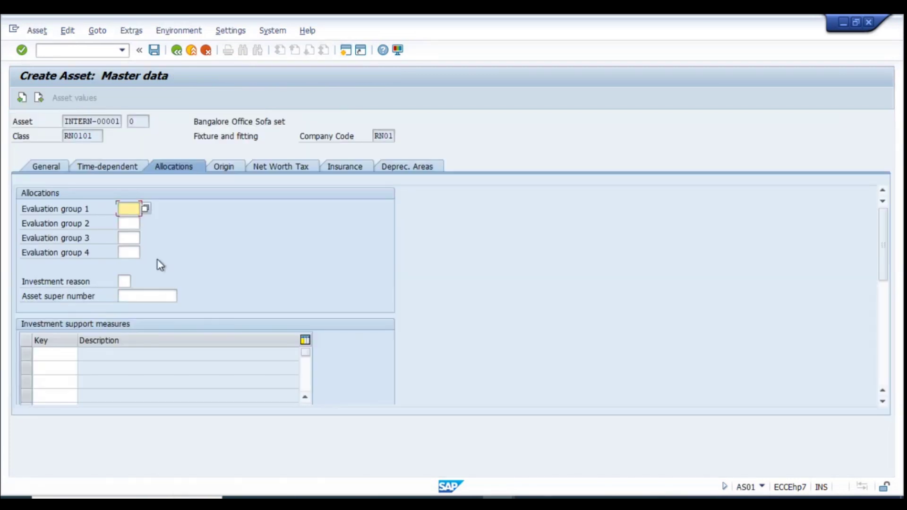
Check the possible entries of the evaluation group fields in the asset's allocations data against the configured groups.
key(Tab)
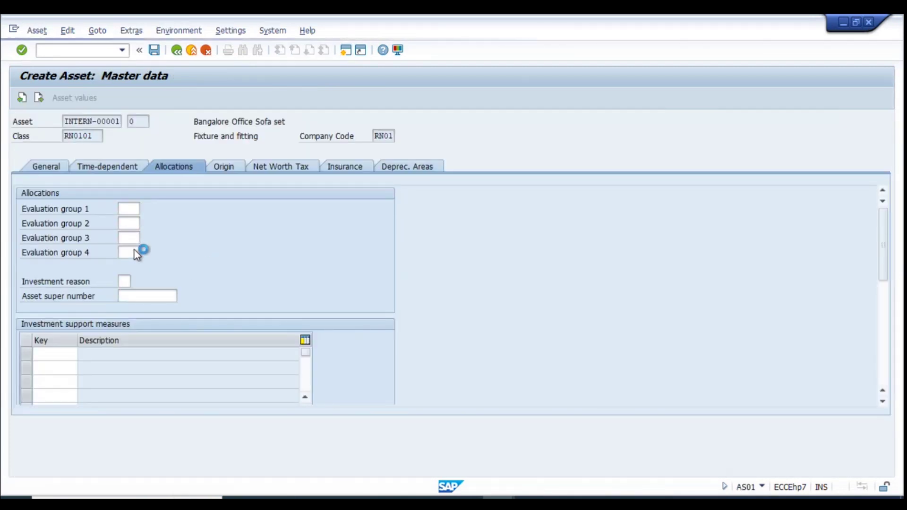
key(F4)
double_click(175, 126)
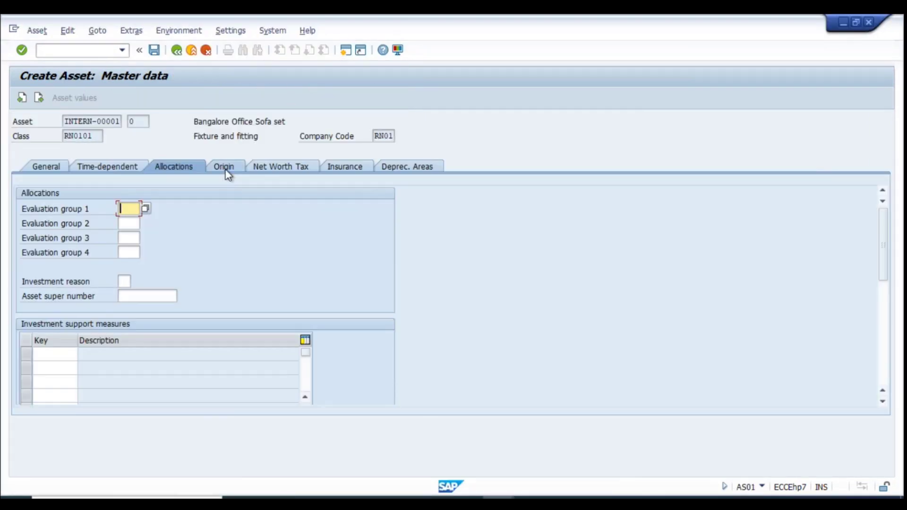
Review the asset's vendor and manufacturer fields and net worth tax data, and open its depreciation areas.
click(227, 167)
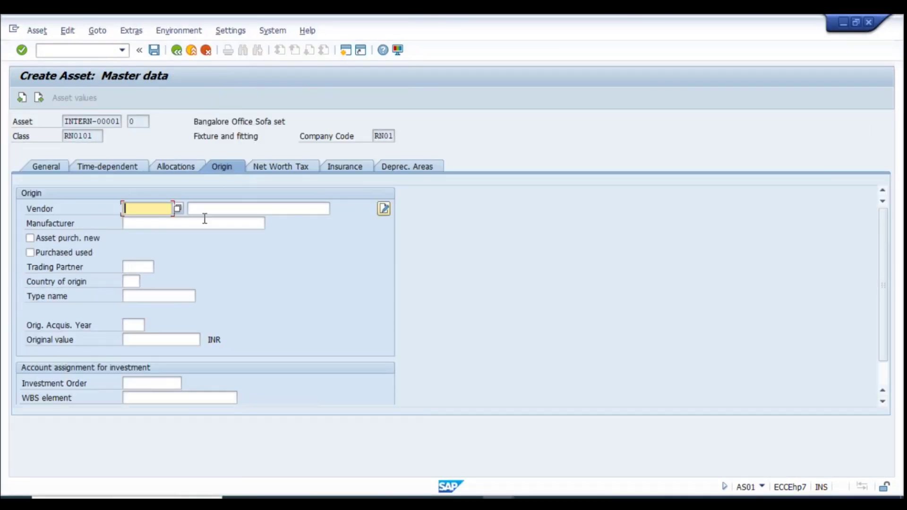
click(185, 223)
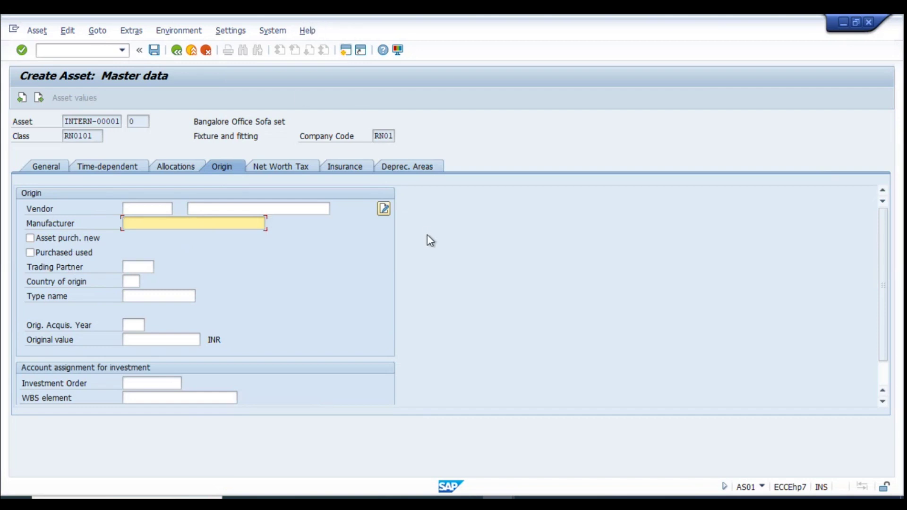
click(161, 208)
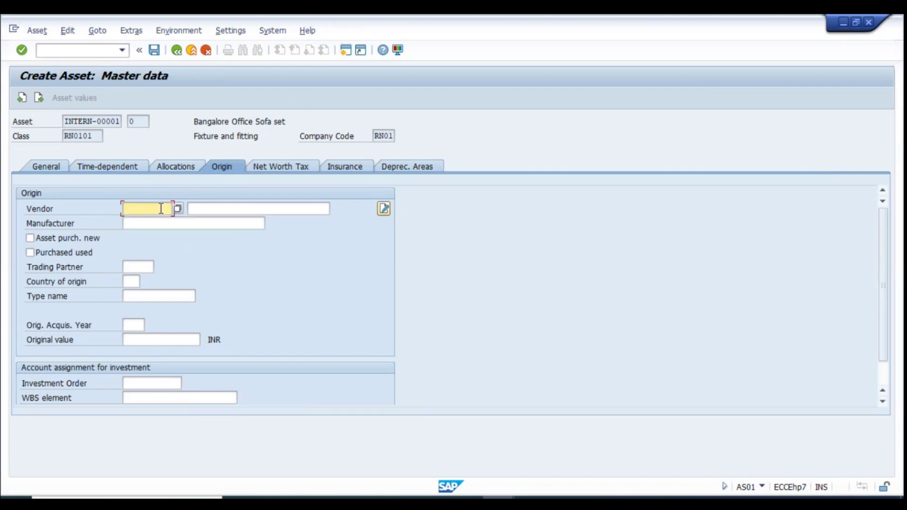
click(235, 209)
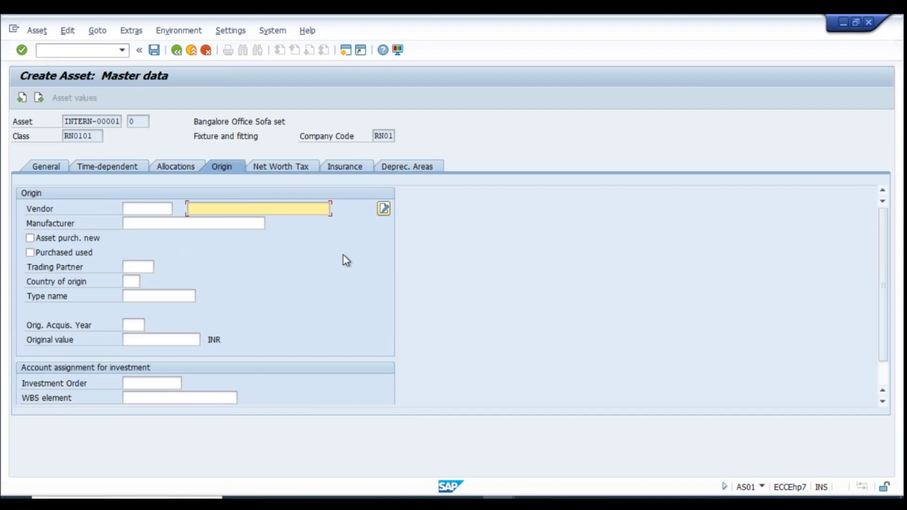
key(shift+Tab)
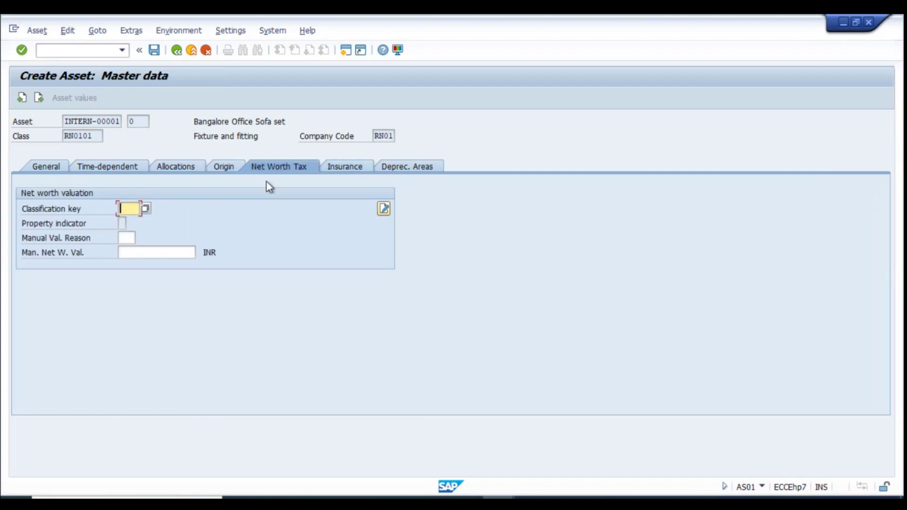
click(389, 170)
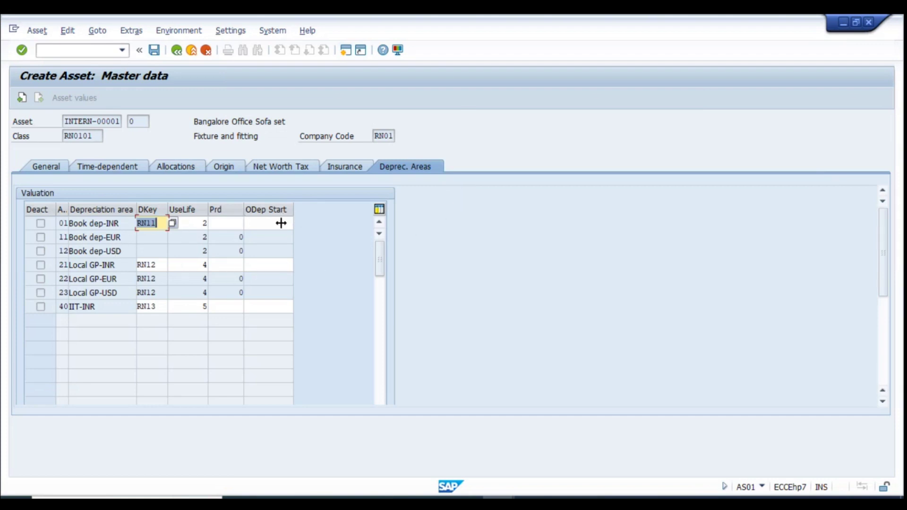
Check the asset's ordinary depreciation start field against its capitalization date field, and review the depreciation keys and useful lives per area.
click(268, 220)
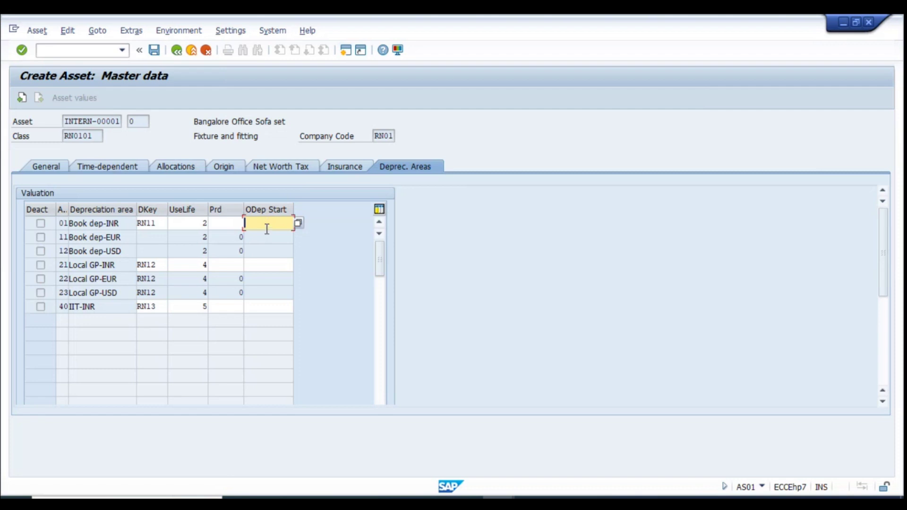
click(53, 166)
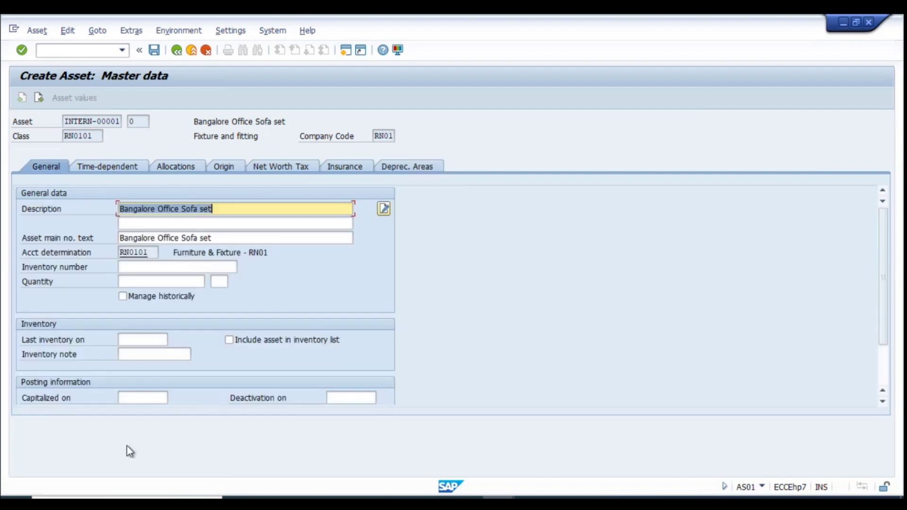
click(138, 396)
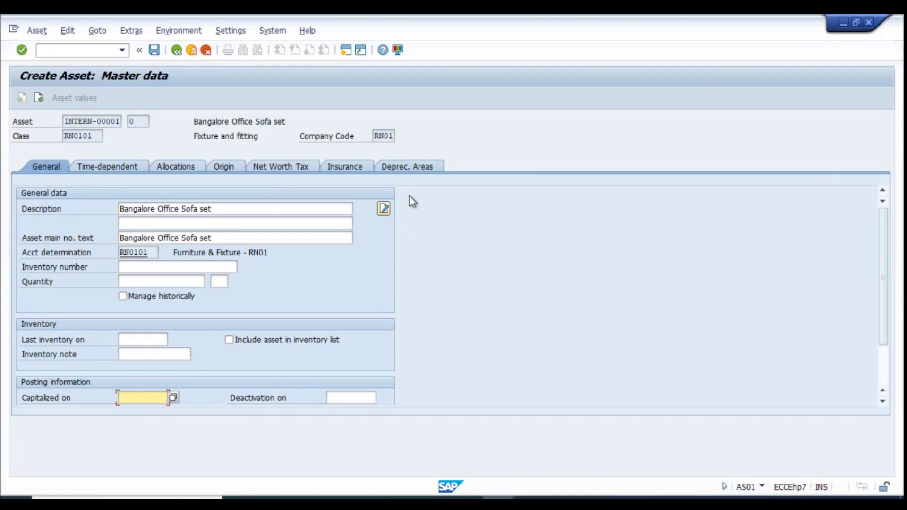
click(400, 168)
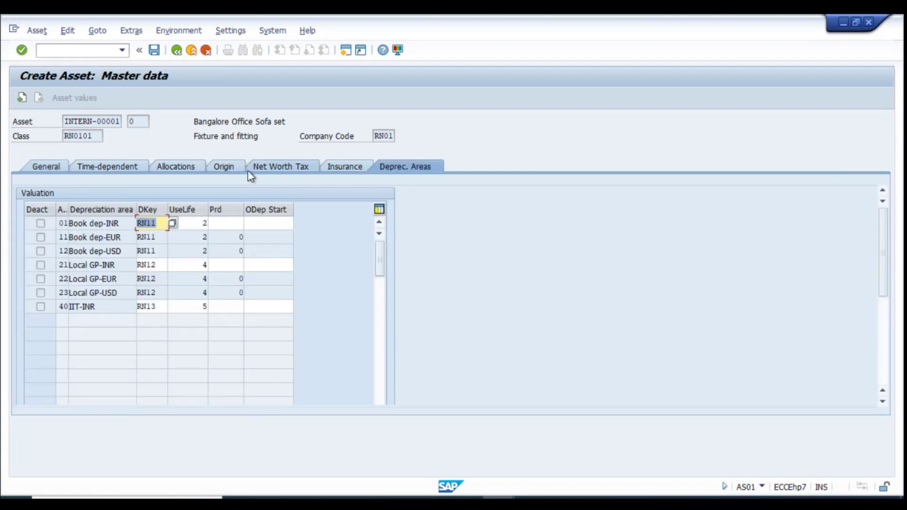
click(197, 240)
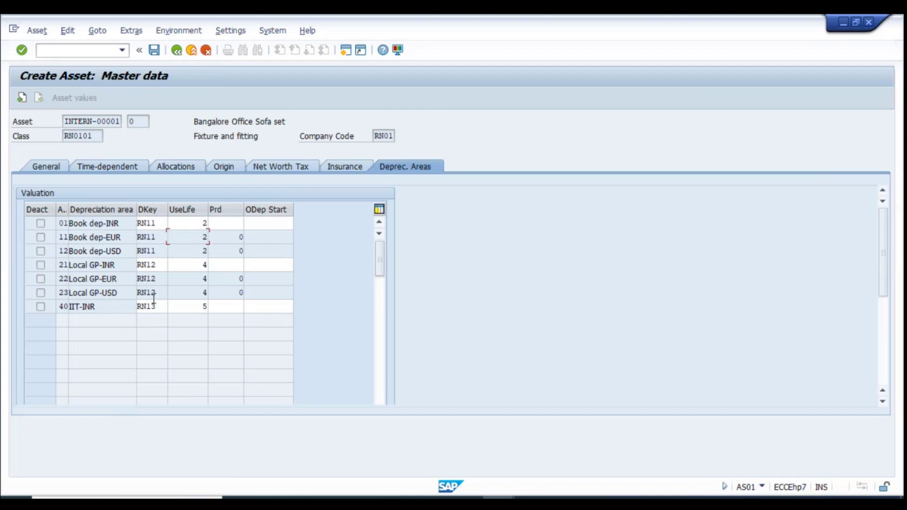
click(156, 251)
click(162, 293)
Save the new asset and open its master data in display mode.
key(ctrl+s)
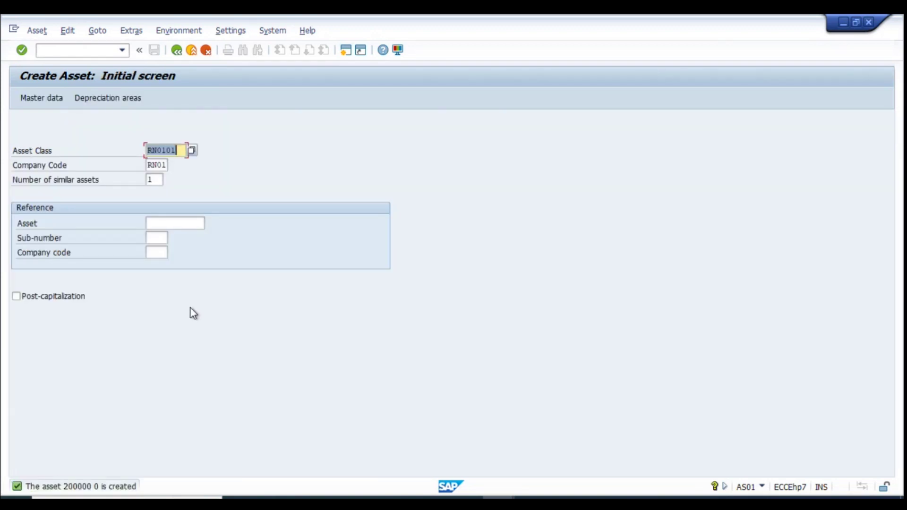
click(43, 32)
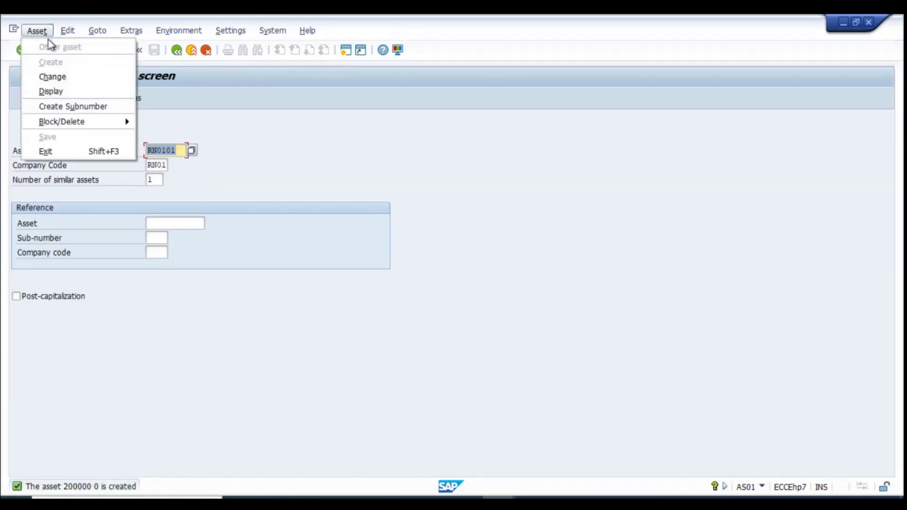
click(51, 93)
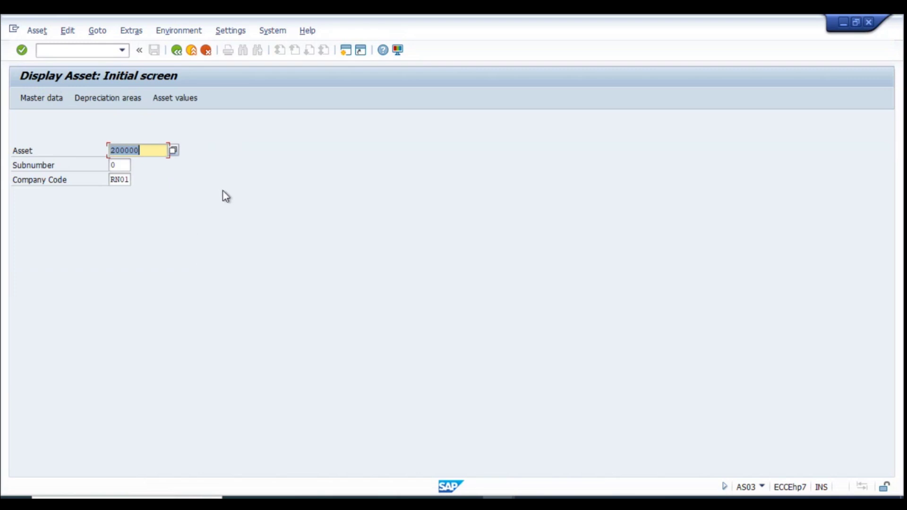
key(Return)
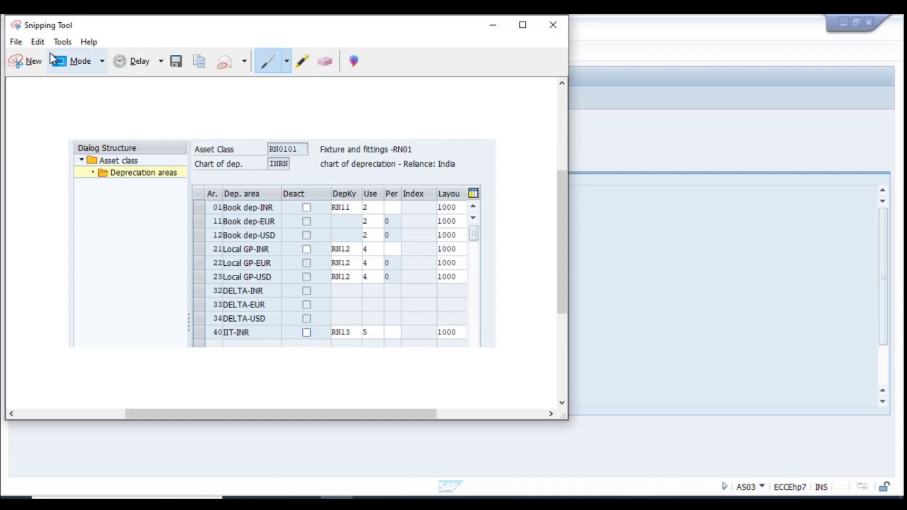
Snip the asset's displayed general master data and paste the picture into the Excel notes below the Create Asset Master heading.
click(40, 61)
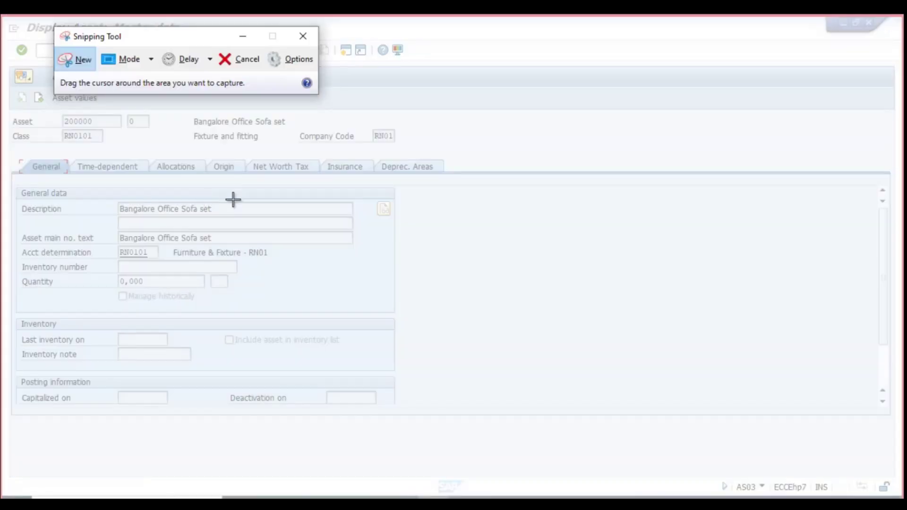
drag(125, 35, 549, 46)
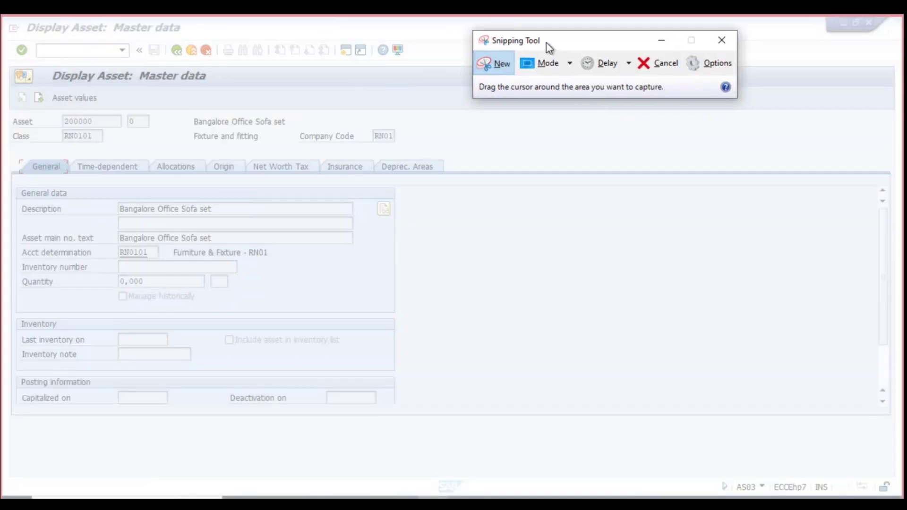
drag(8, 67, 458, 409)
key(alt+Tab)
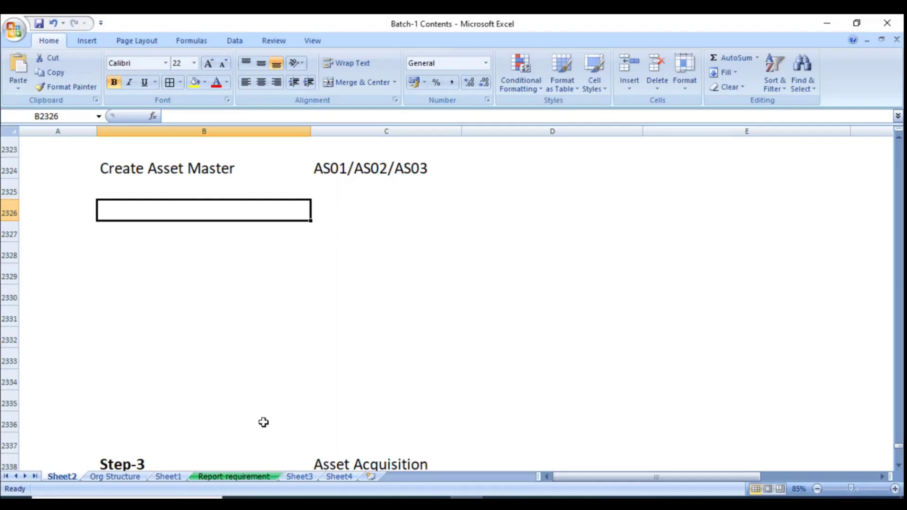
key(ctrl+v)
Insert three rows above Step-3 and position the pasted asset picture directly below the Create Asset Master heading.
scroll(332, 271, down, 3)
scroll(331, 270, up, 3)
drag(278, 329, 286, 292)
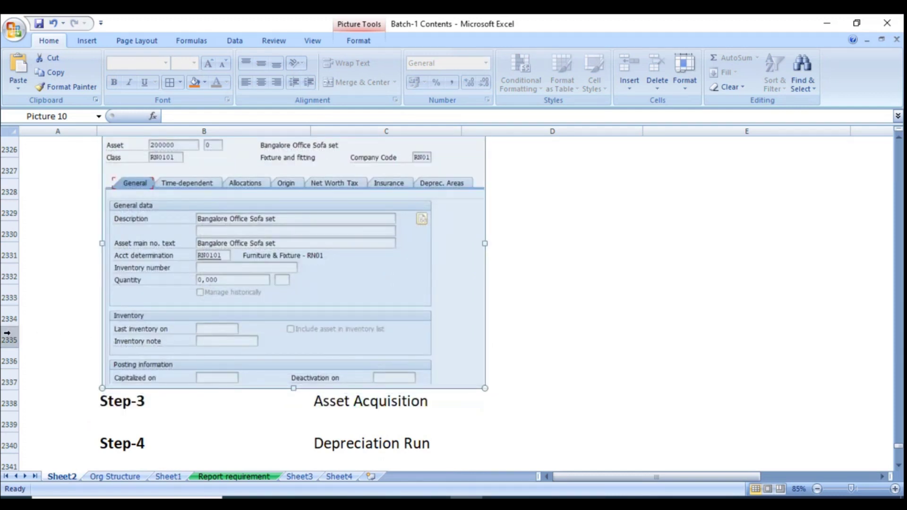
drag(9, 317, 11, 360)
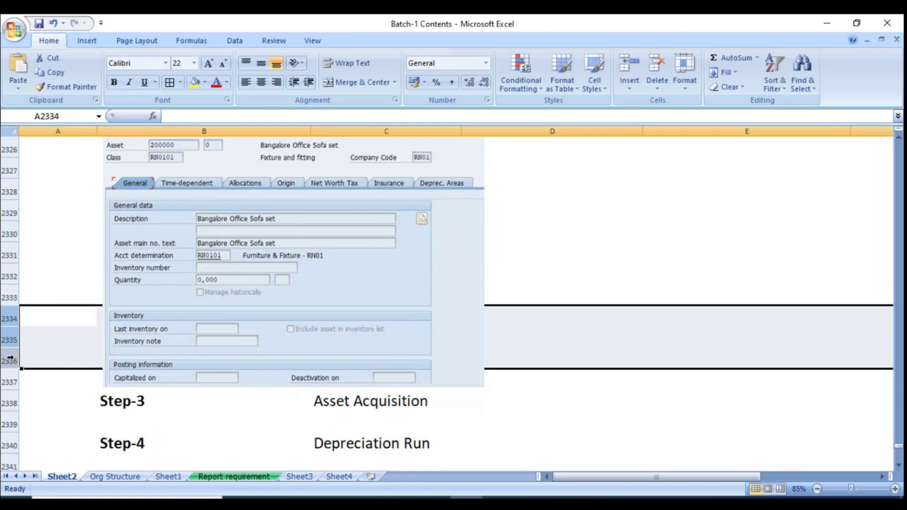
scroll(24, 373, up, 4)
scroll(201, 327, down, 2)
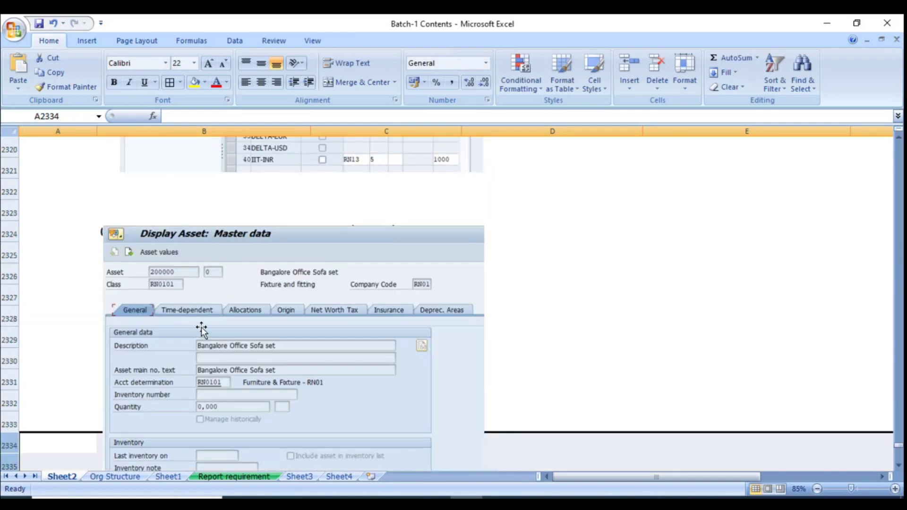
drag(202, 327, 200, 357)
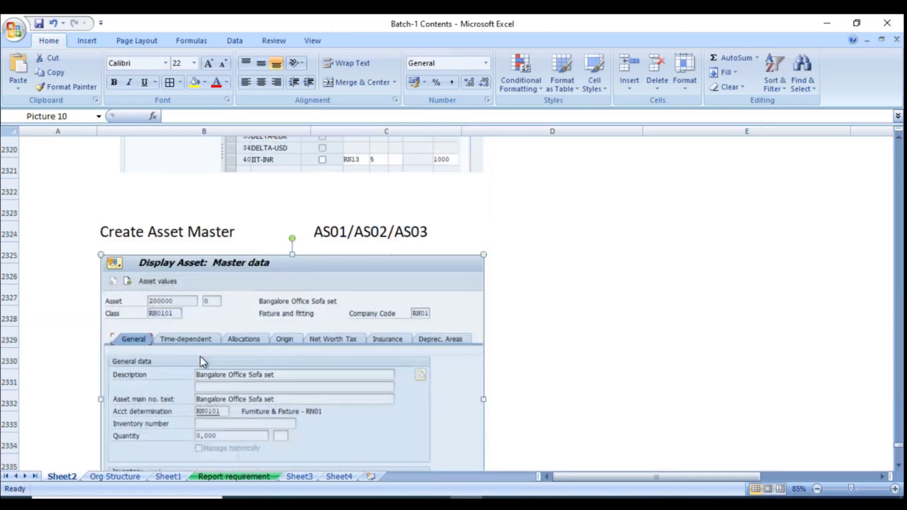
click(610, 324)
mouse_move(526, 496)
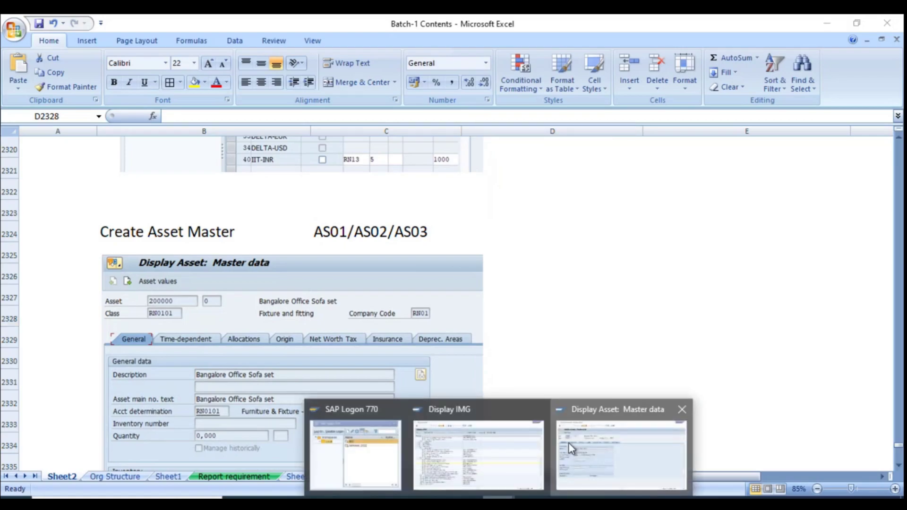
click(621, 457)
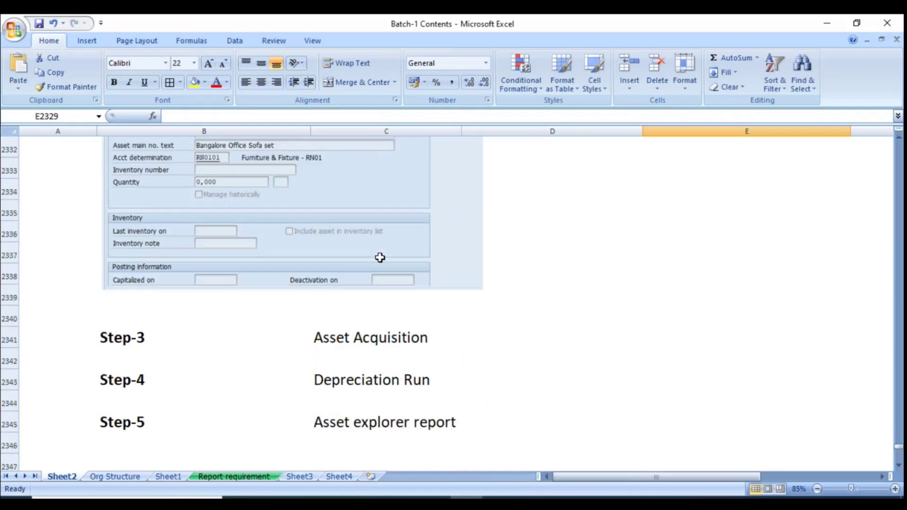
Insert nine blank rows below the Step-3 Asset Acquisition row to make room for notes.
scroll(380, 257, up, 3)
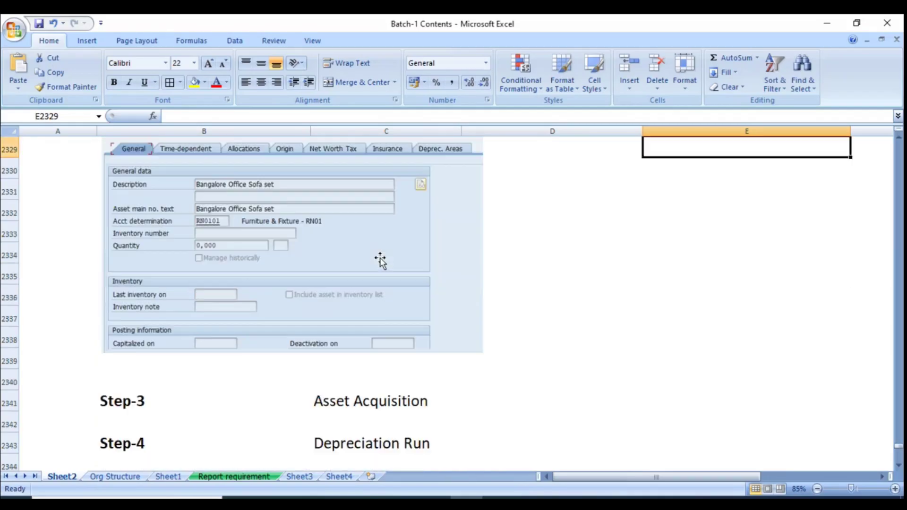
scroll(380, 257, down, 4)
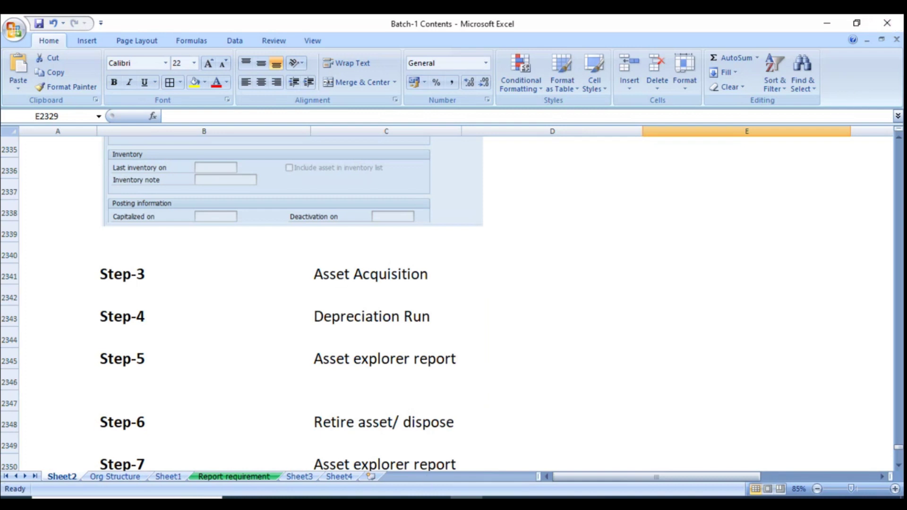
click(11, 297)
key(ctrl+plus)
key(ctrl+plus)
key(ctrl+plus)
key(ctrl+plus)
key(ctrl+plus)
key(ctrl+plus)
key(ctrl+plus)
key(ctrl+plus)
key(ctrl+plus)
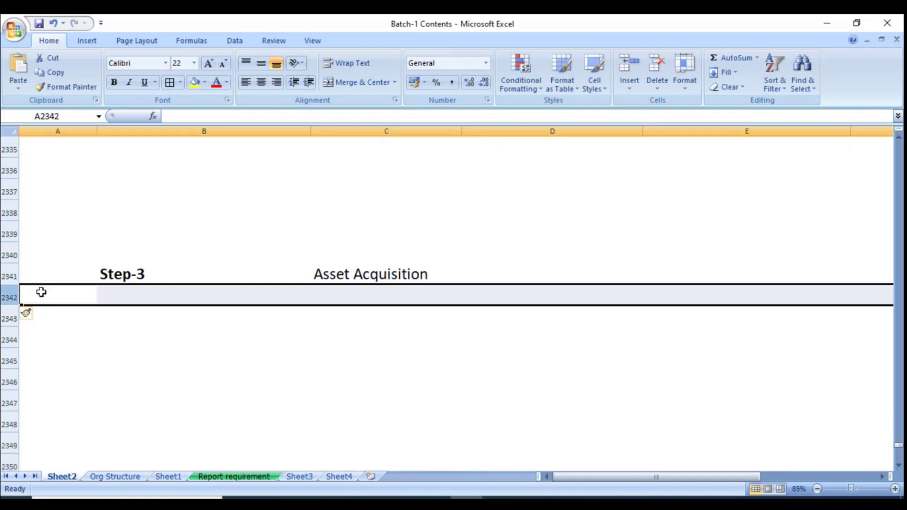
Enter "Transaction code: F-90" beside Asset Acquisition in cell D2341 and select a cell below the Step-3 heading.
click(539, 266)
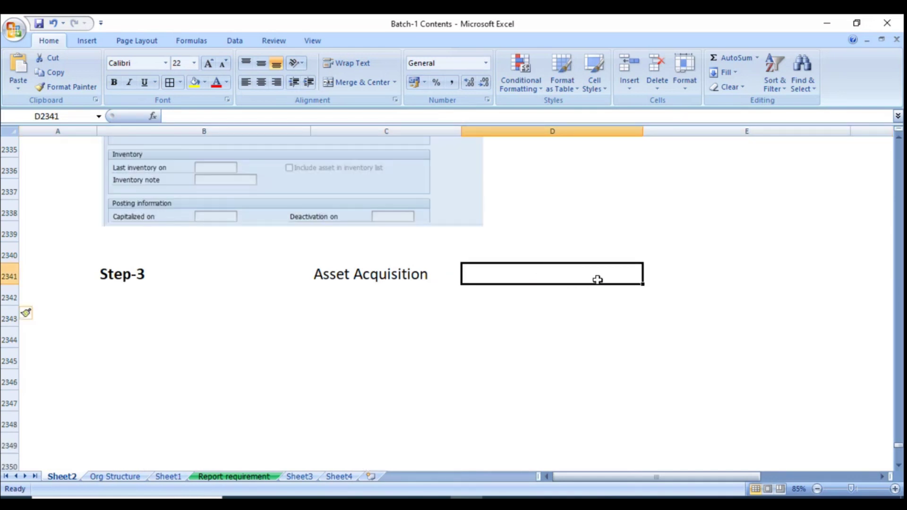
text(Transaction code)
key(BackSpace)
text(: F-90)
key(Return)
key(Return)
click(122, 313)
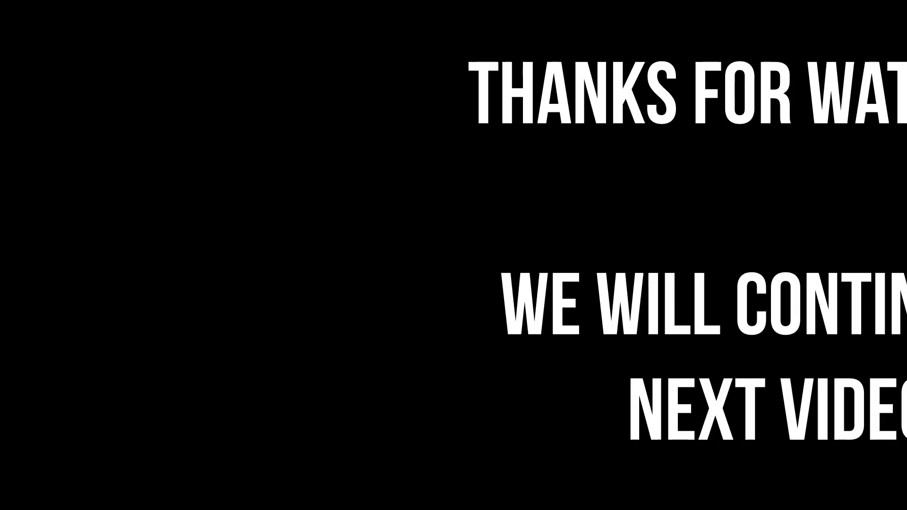